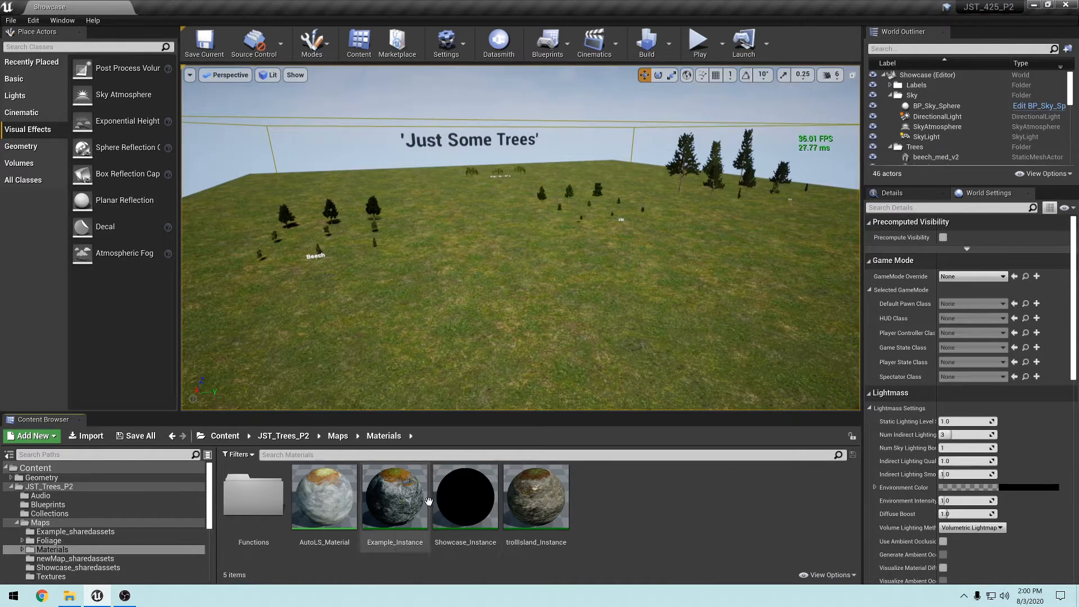
# Show the contents of the JST_Trees_P2 Maps folder in the Content Browser.
pyautogui.moveTo(337, 506)
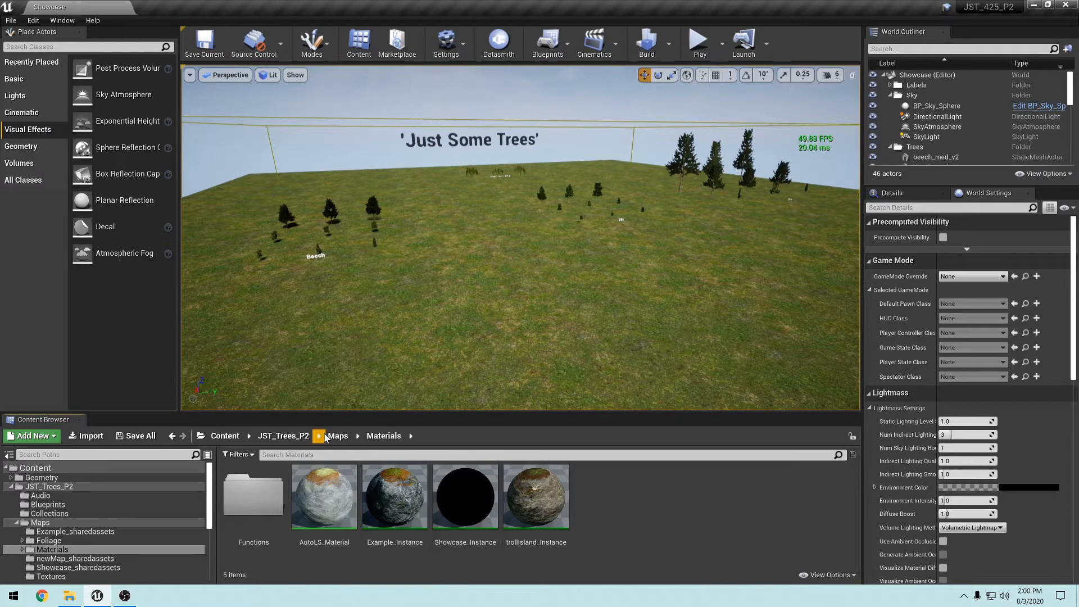
pyautogui.click(342, 441)
pyautogui.scroll(-1, 648, 493)
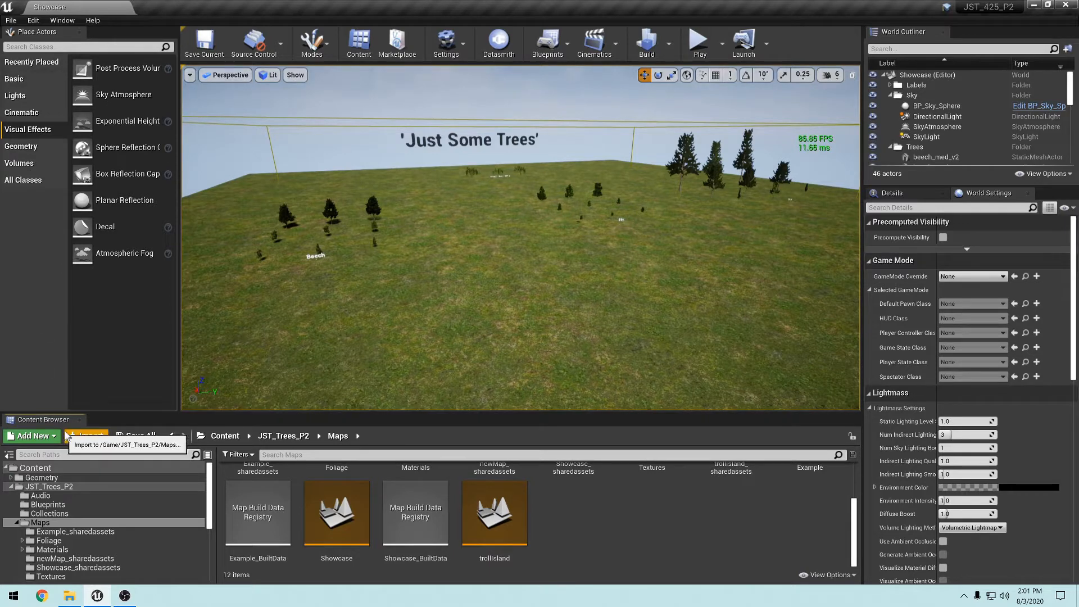
# Create a new level from the Default template.
pyautogui.click(11, 20)
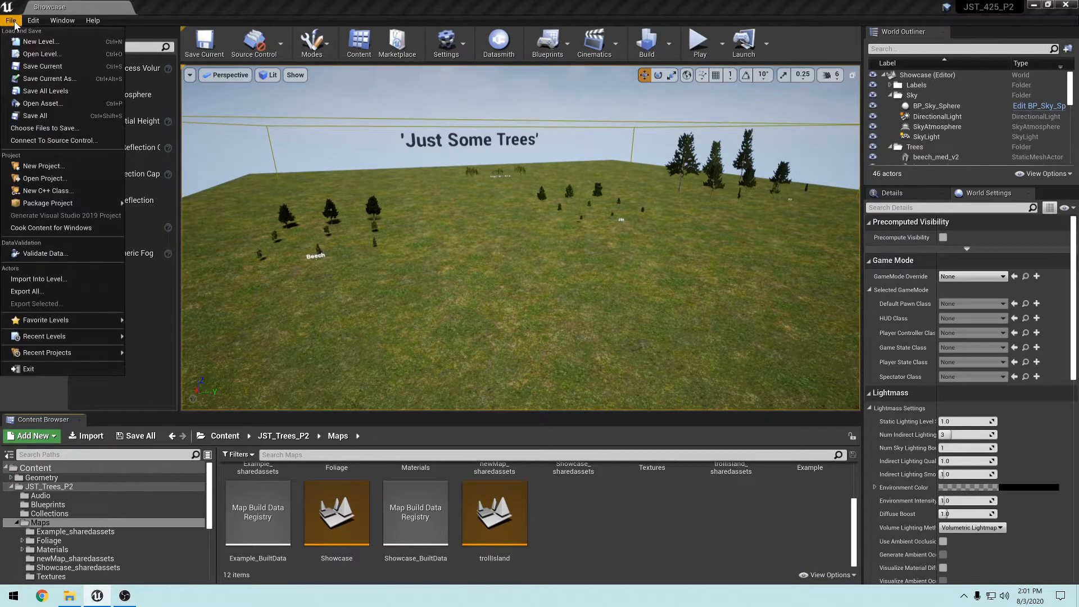
pyautogui.click(54, 41)
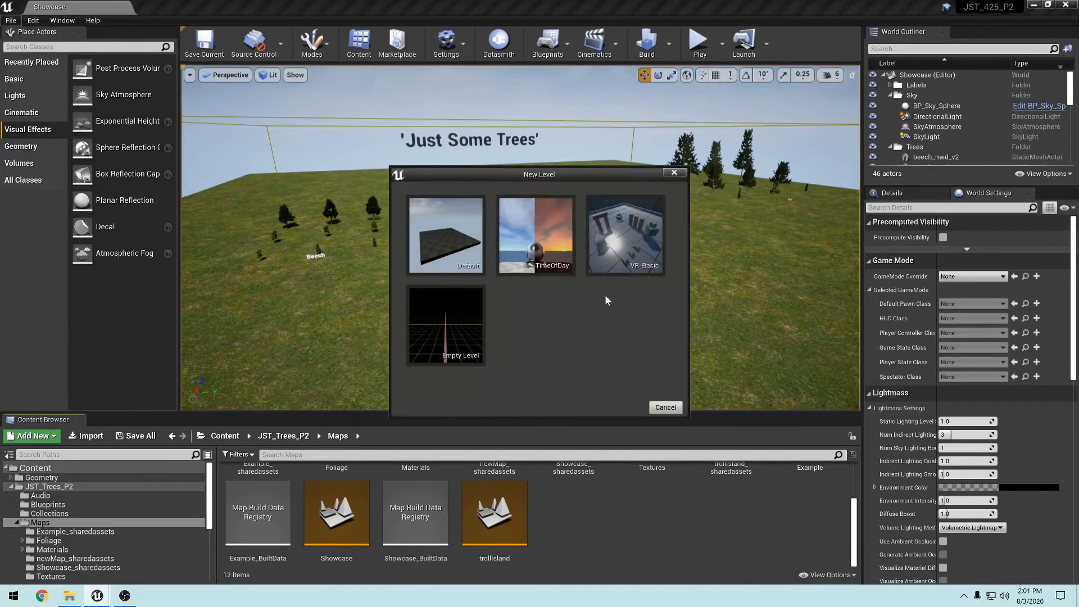
pyautogui.click(443, 236)
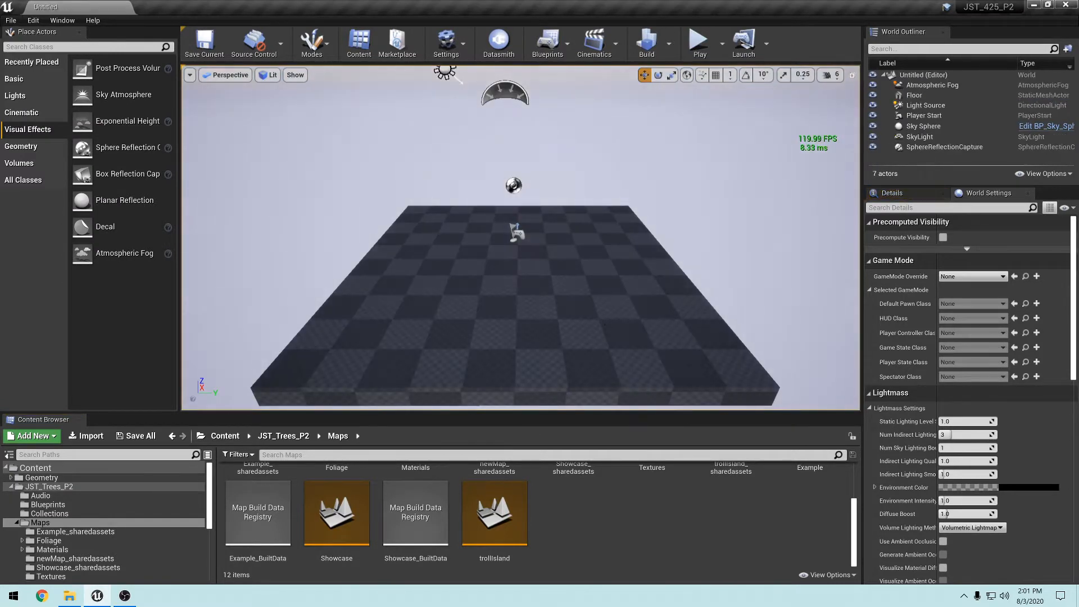
pyautogui.moveTo(521, 238); pyautogui.dragTo(842, 208, button='right')
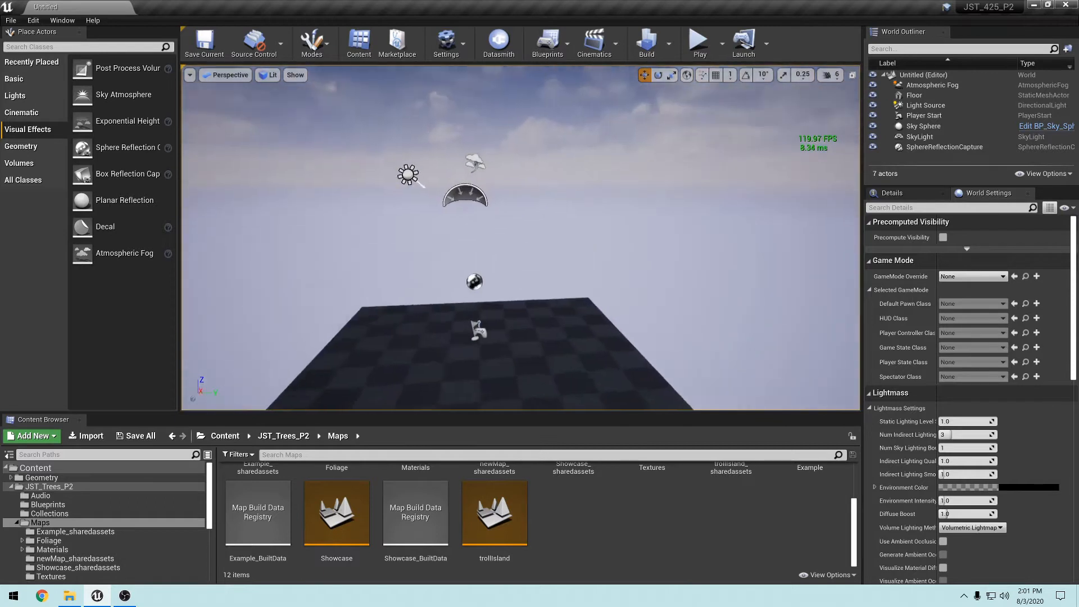
pyautogui.moveTo(604, 319); pyautogui.dragTo(590, 365, button='right')
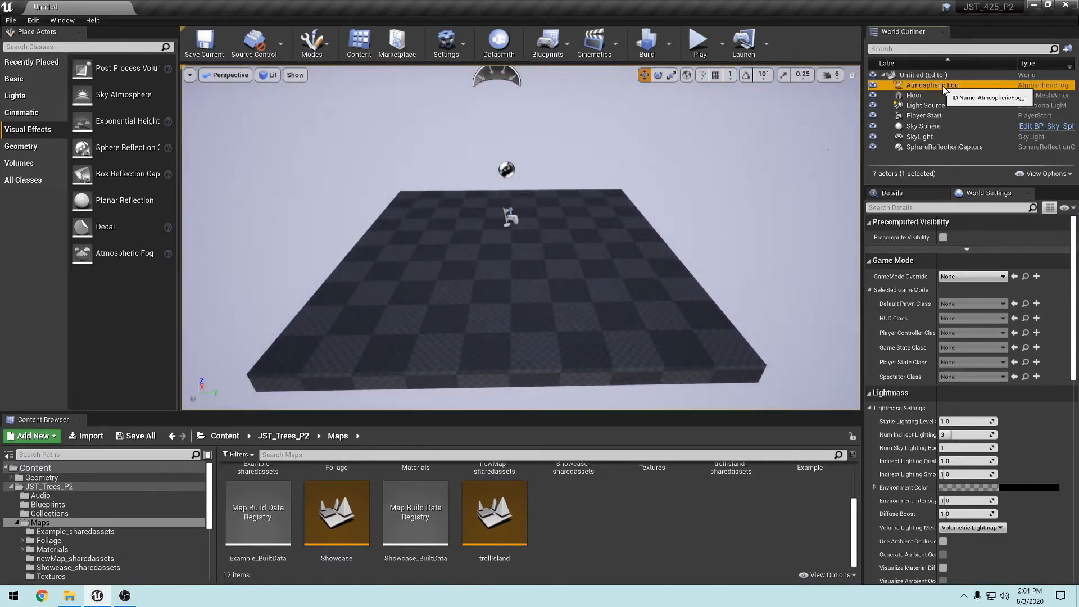
# Delete the Floor actor from the new level.
pyautogui.click(928, 95)
pyautogui.keyDown('ctrl'); pyautogui.click(930, 115); pyautogui.keyUp('ctrl')
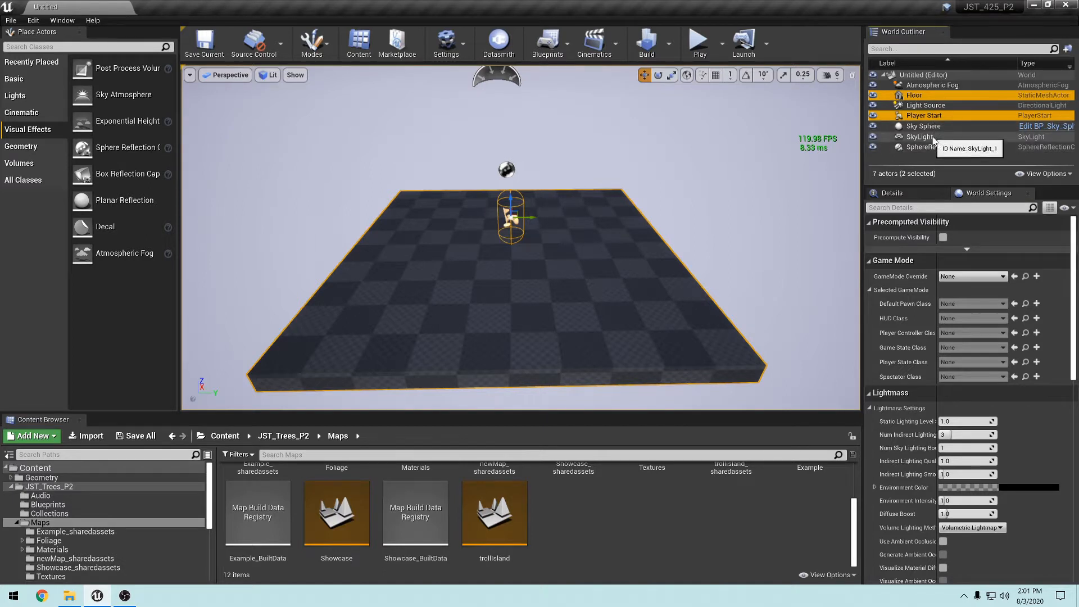
pyautogui.keyDown('ctrl'); pyautogui.click(936, 138); pyautogui.keyUp('ctrl')
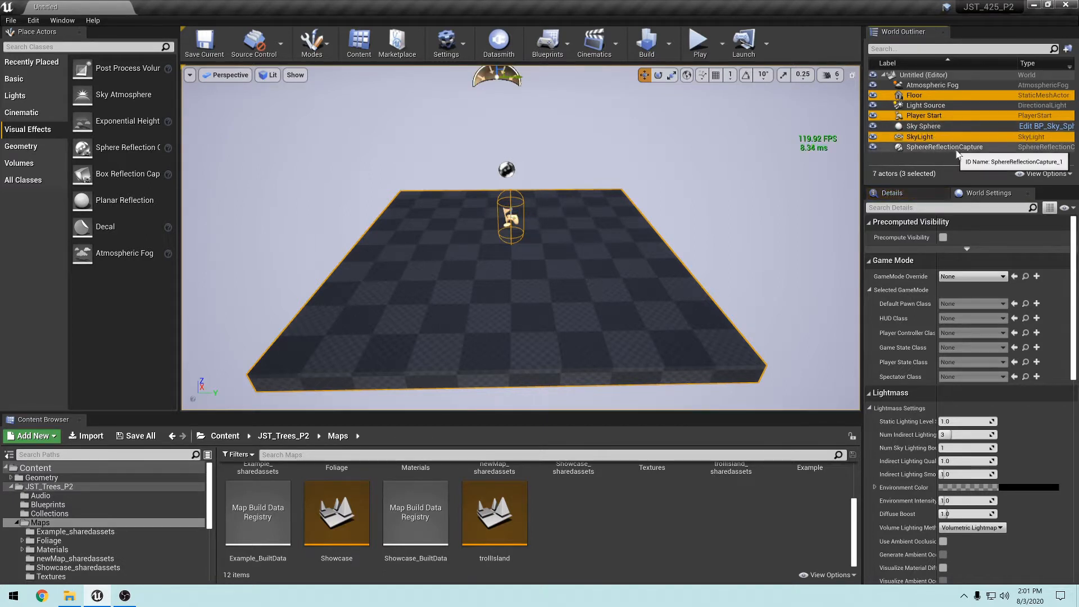
pyautogui.keyDown('ctrl'); pyautogui.click(939, 138); pyautogui.keyUp('ctrl')
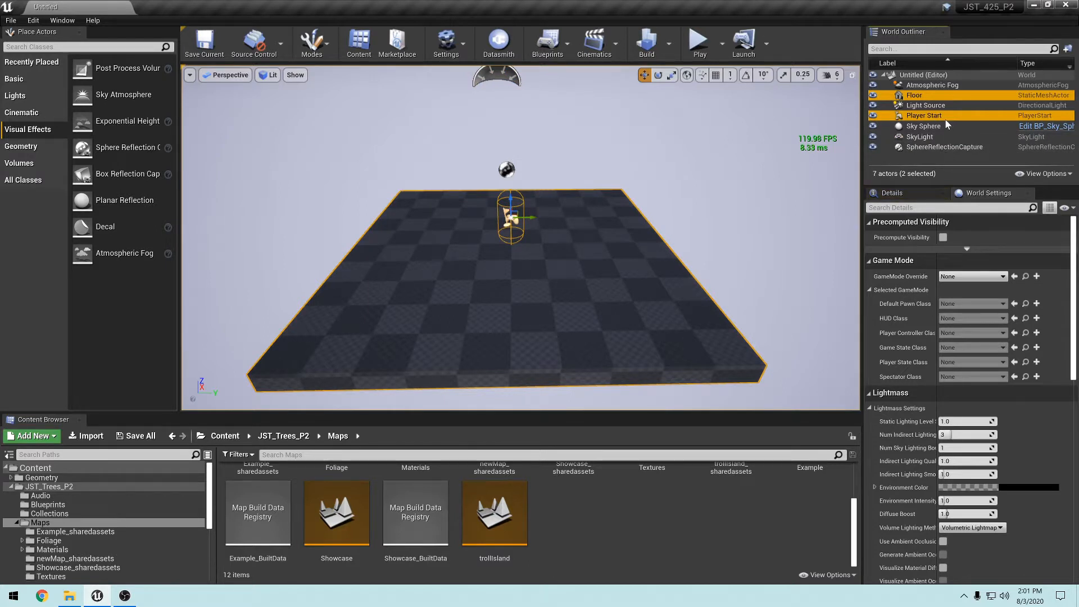
pyautogui.click(922, 99)
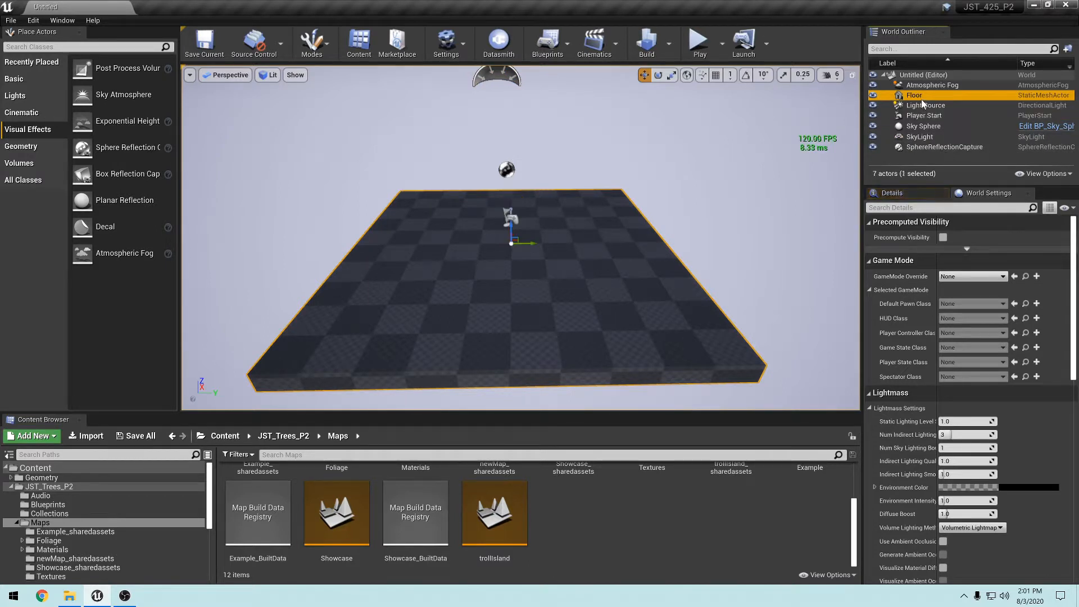
pyautogui.press('Delete')
# Switch to Landscape mode and set the new landscape to be imported from a file.
pyautogui.moveTo(689, 236)
pyautogui.mouseDown(button='right')
pyautogui.moveTo(688, 169)
pyautogui.moveTo(689, 219)
pyautogui.mouseUp(button='right')
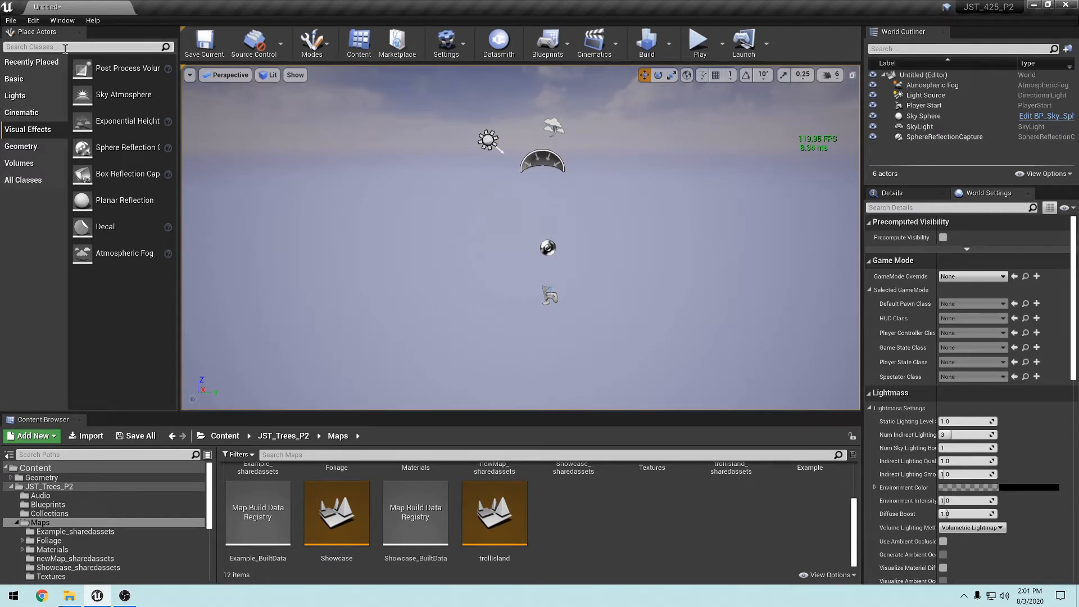
pyautogui.click(318, 55)
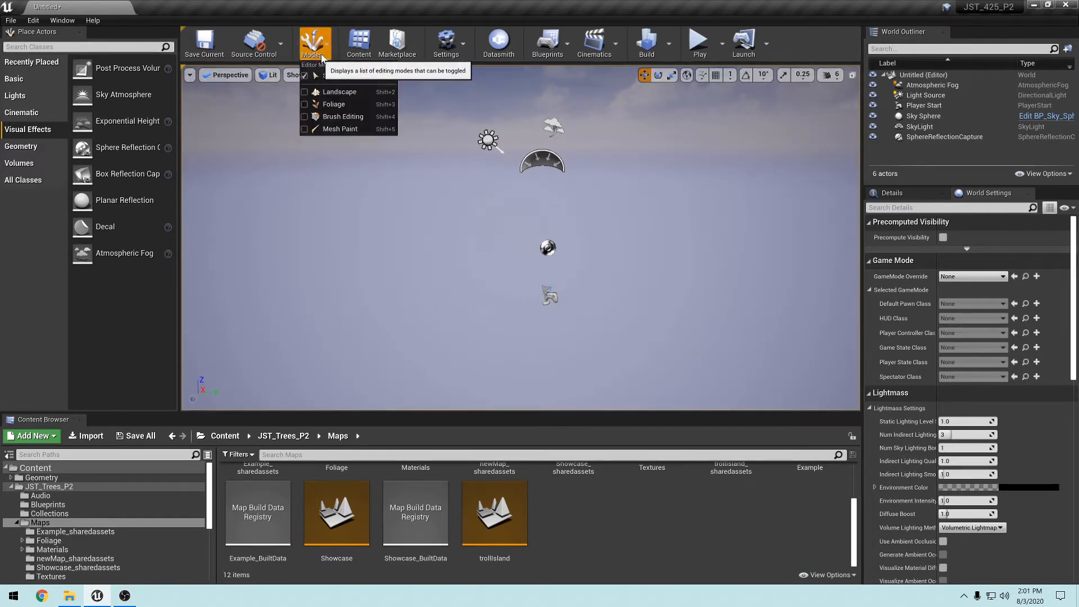
pyautogui.click(340, 92)
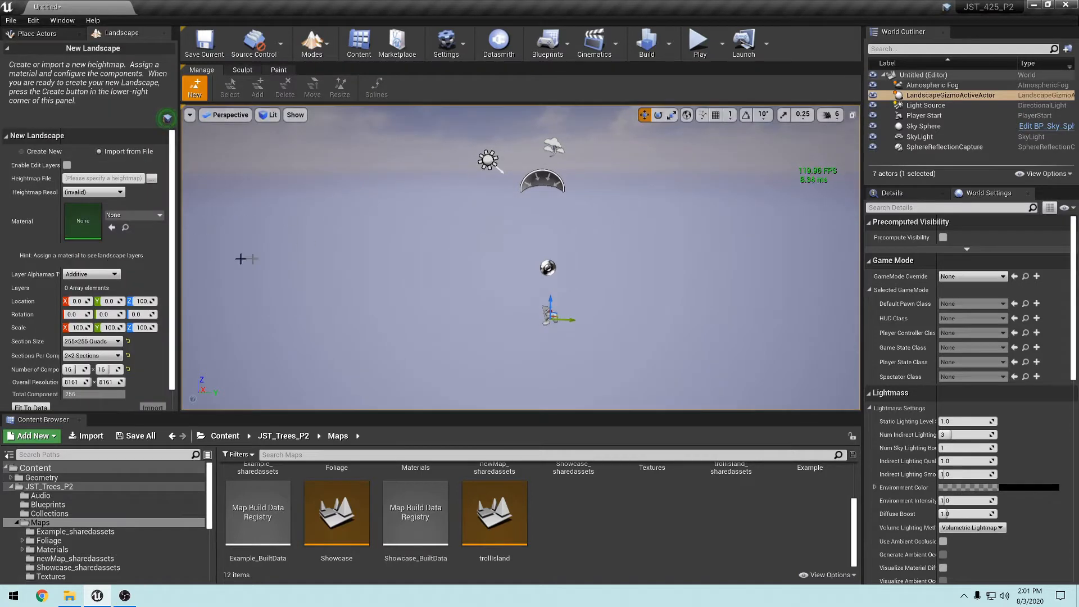
pyautogui.click(40, 152)
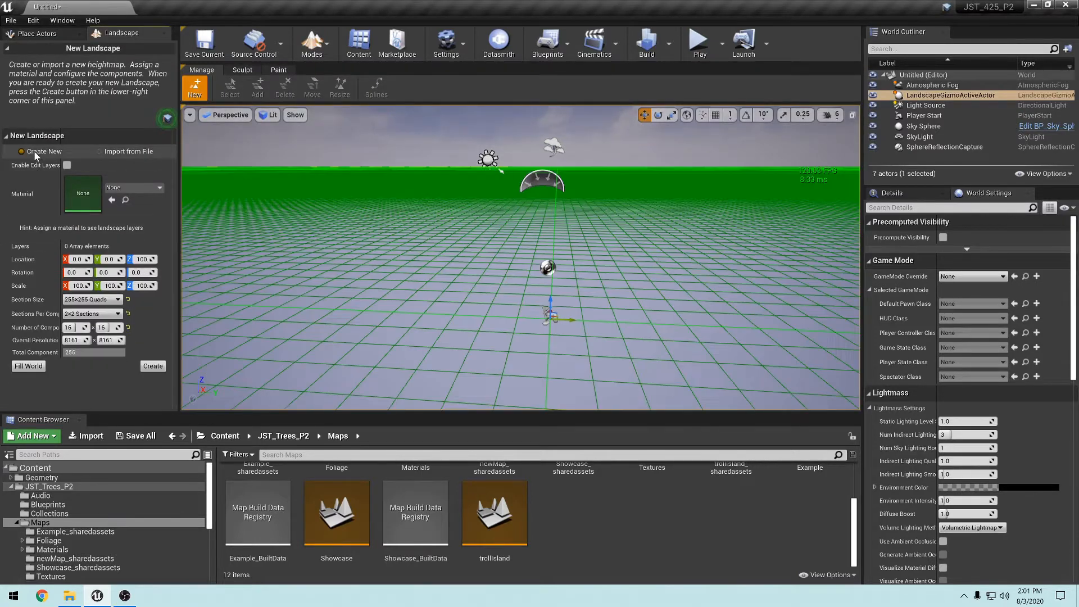
pyautogui.click(127, 152)
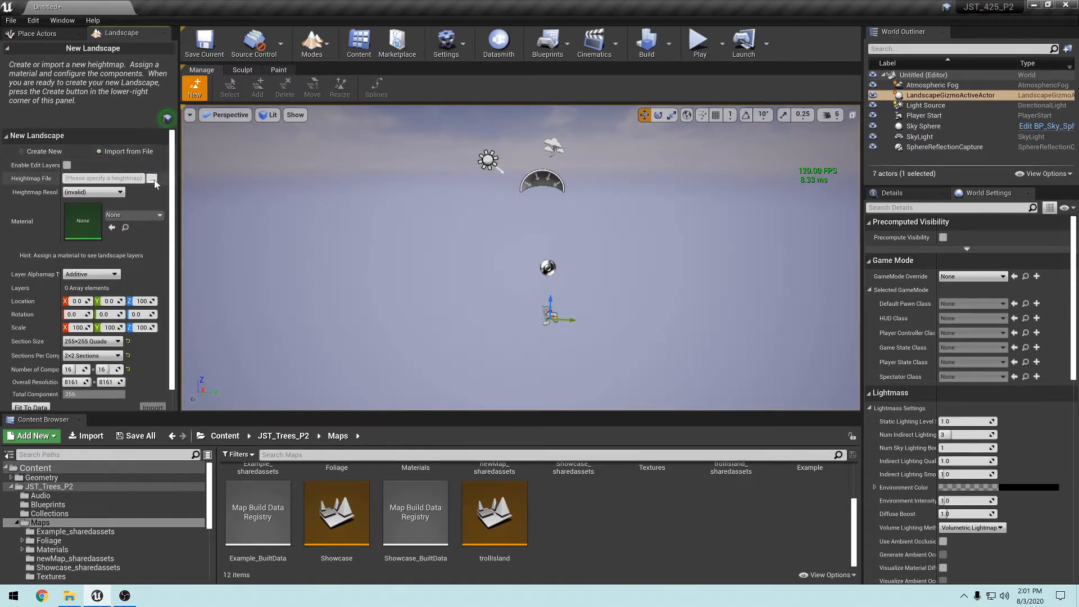
# Load island_02.png from the Projects folder as the heightmap file and import the landscape.
pyautogui.click(152, 179)
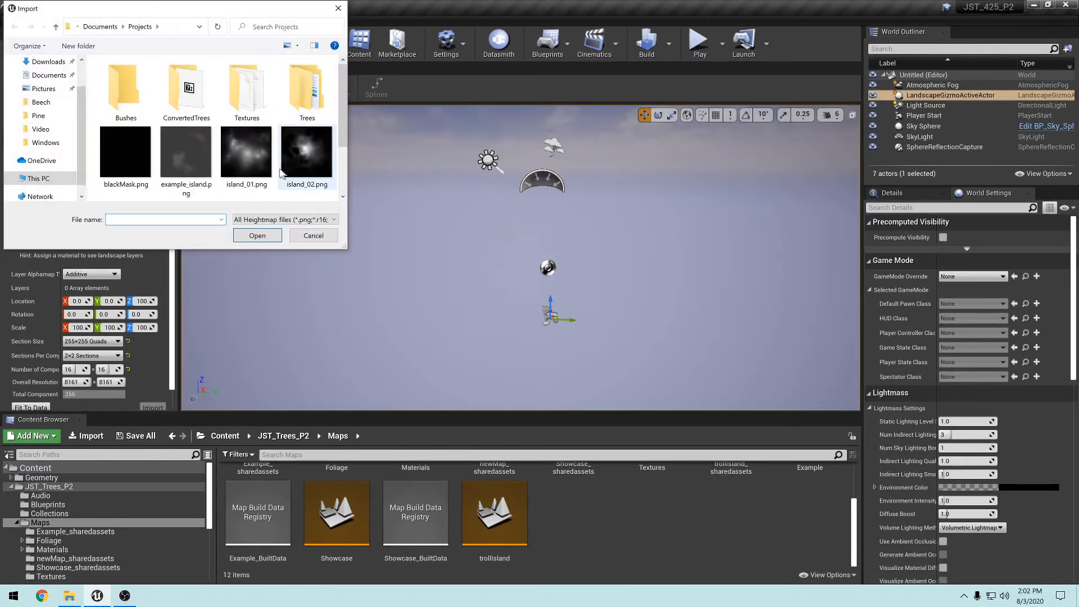
pyautogui.scroll(-1, 312, 160)
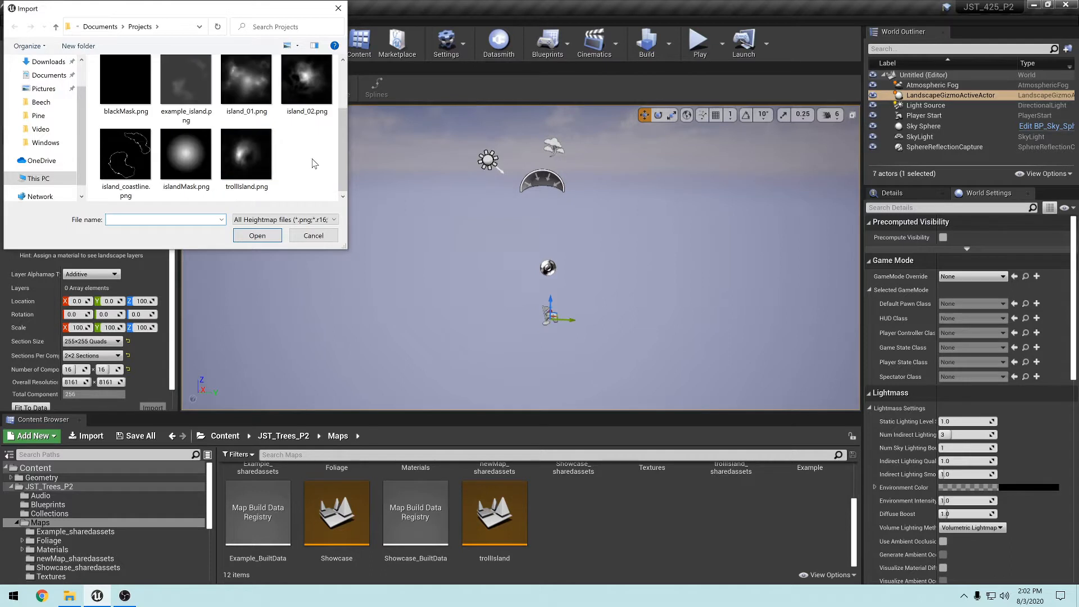
pyautogui.scroll(1, 314, 163)
pyautogui.scroll(-1, 311, 158)
pyautogui.scroll(1, 311, 158)
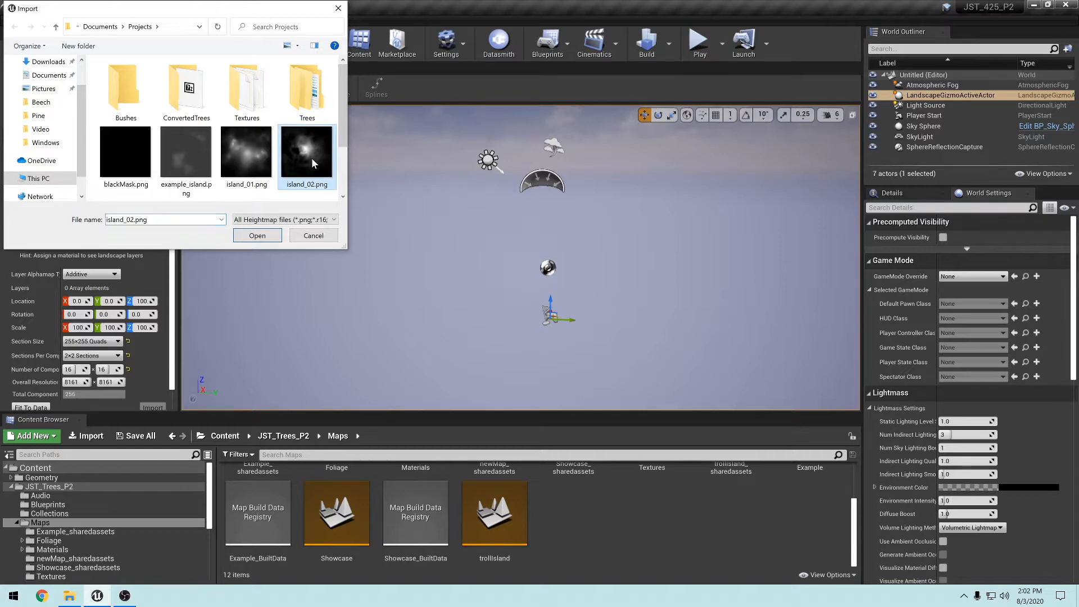
pyautogui.click(257, 236)
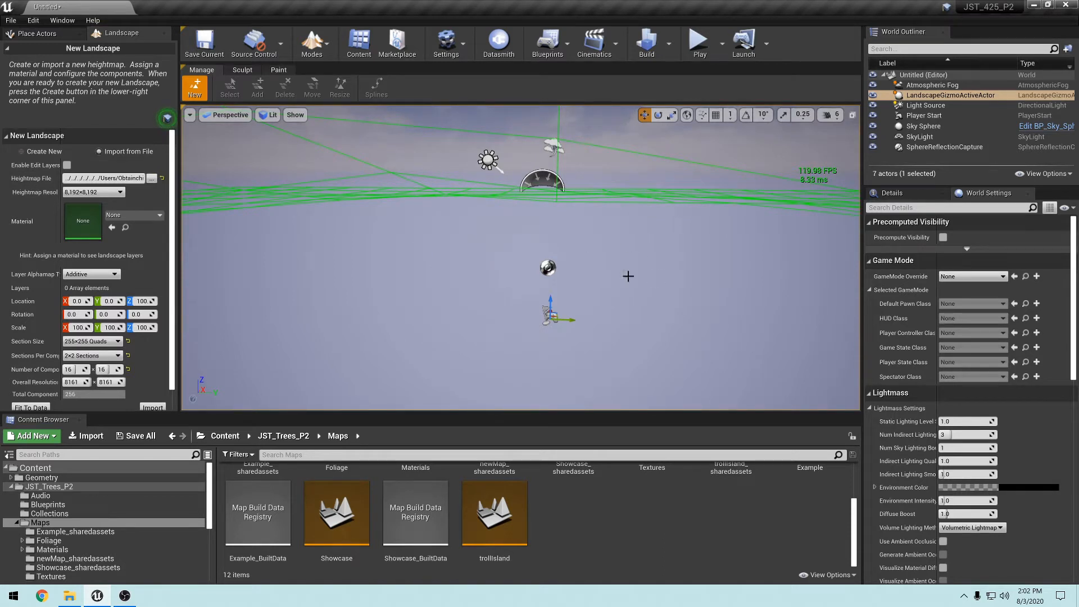
pyautogui.moveTo(628, 276); pyautogui.dragTo(478, 250, button='right')
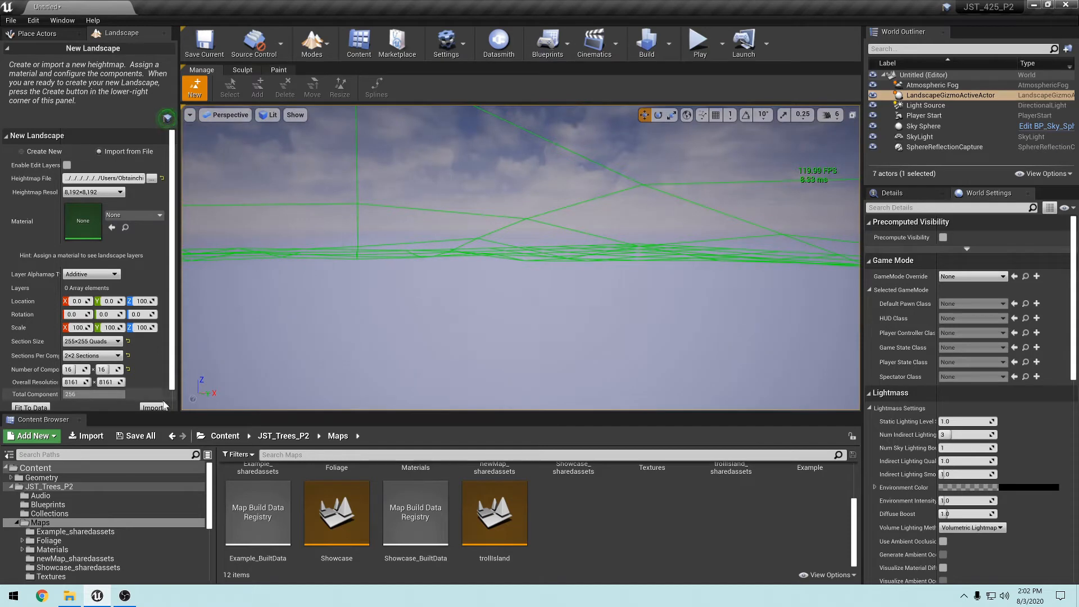
pyautogui.moveTo(581, 307)
pyautogui.mouseDown(button='right')
pyautogui.moveTo(624, 186)
pyautogui.moveTo(646, 202)
pyautogui.moveTo(674, 394)
pyautogui.moveTo(562, 236)
pyautogui.moveTo(506, 264)
pyautogui.moveTo(461, 236)
pyautogui.moveTo(359, 241)
pyautogui.moveTo(371, 365)
pyautogui.moveTo(377, 247)
pyautogui.moveTo(477, 281)
pyautogui.moveTo(494, 360)
pyautogui.moveTo(500, 258)
pyautogui.moveTo(427, 253)
pyautogui.moveTo(460, 264)
pyautogui.mouseUp(button='right')
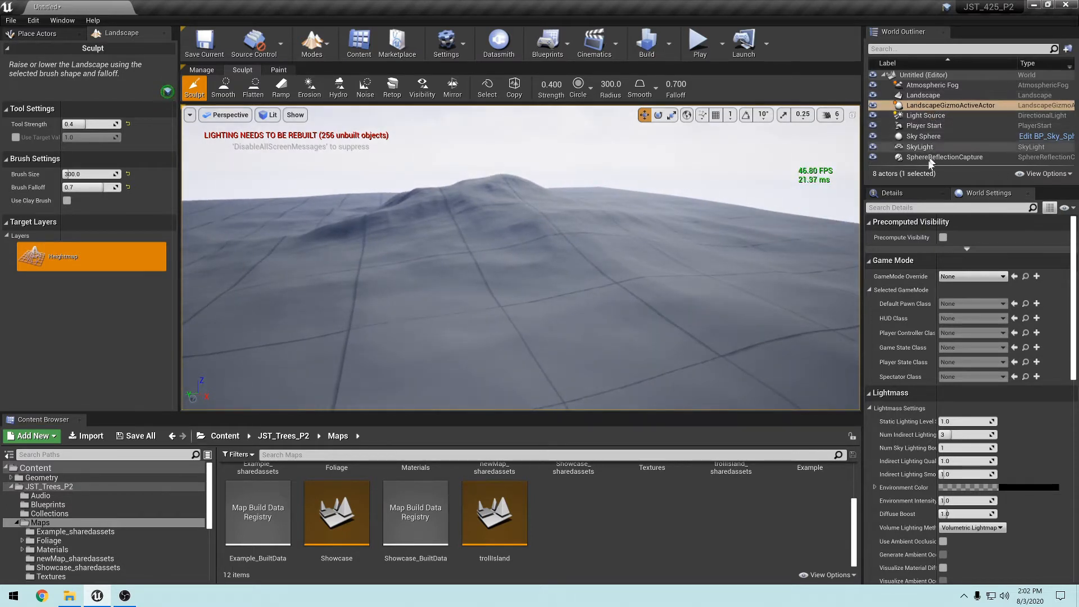
# Assign Light Source as the Sky Sphere's directional light actor.
pyautogui.click(926, 115)
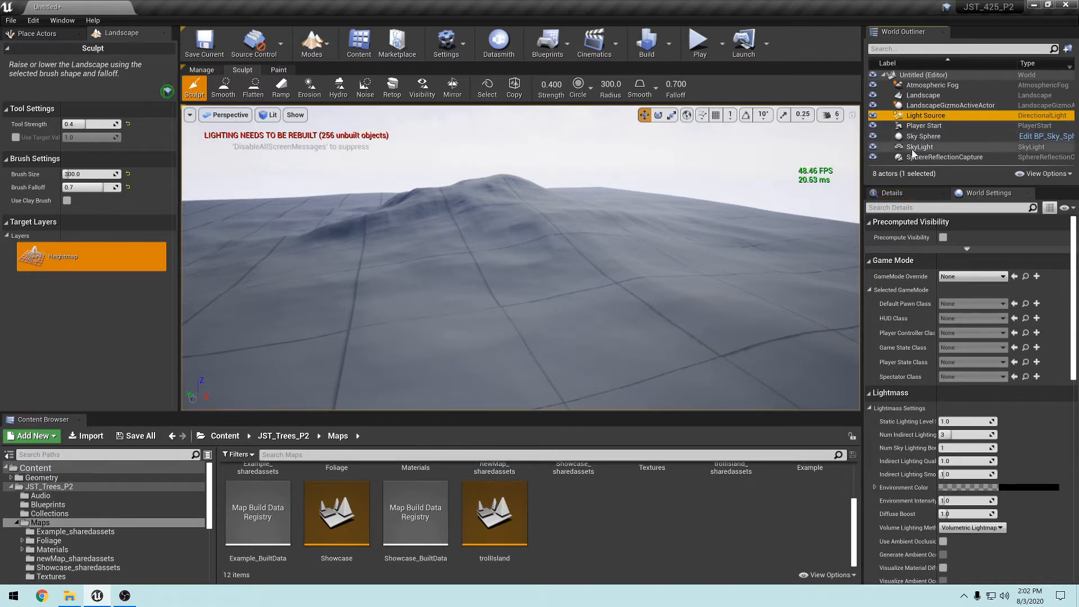
pyautogui.click(925, 140)
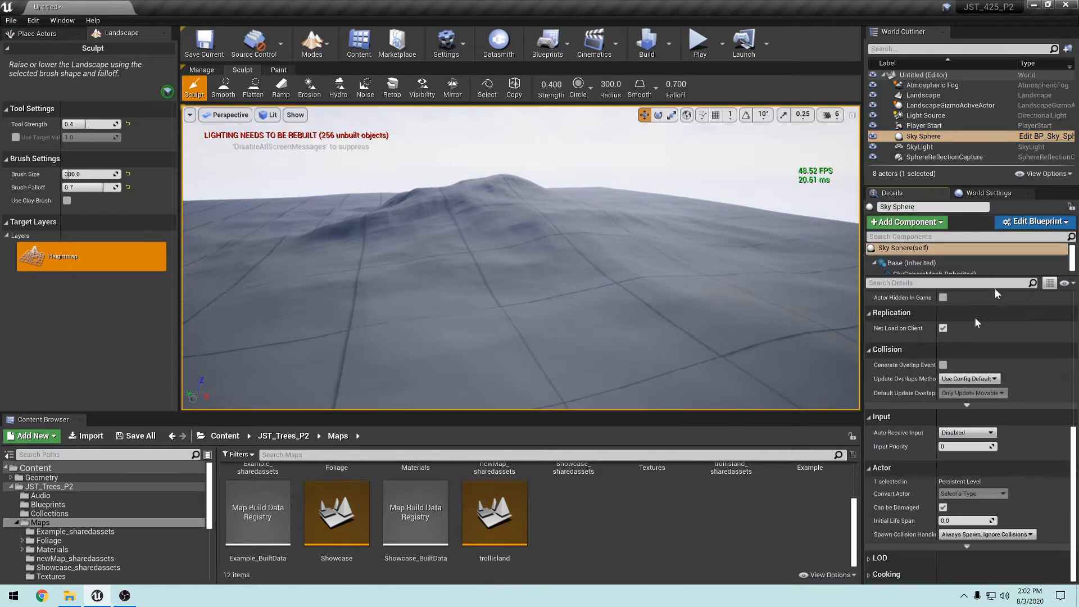
pyautogui.scroll(-5, 1020, 363)
pyautogui.scroll(4, 1030, 365)
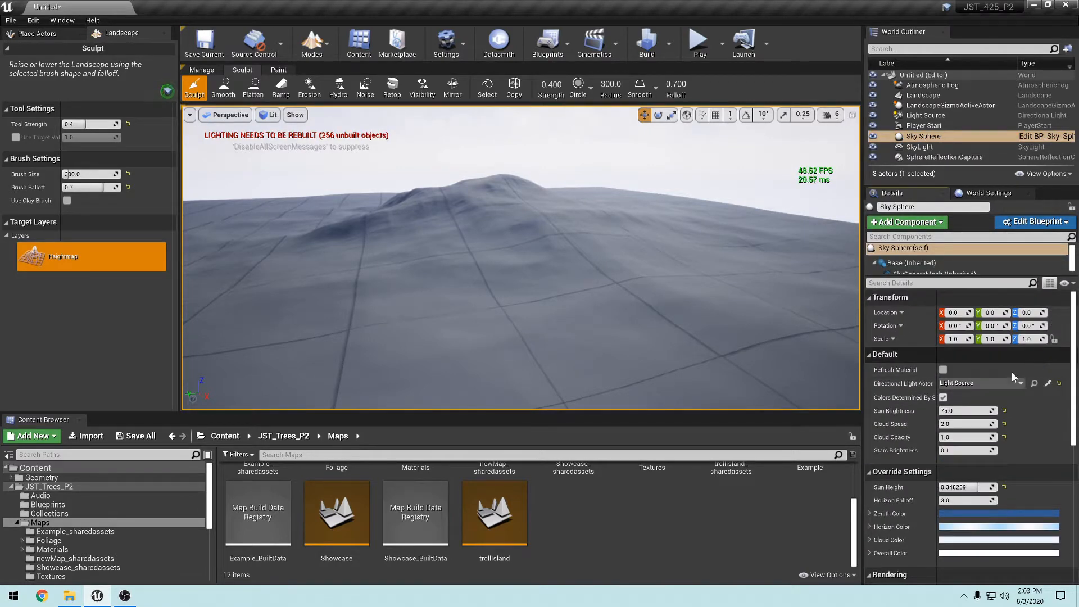
pyautogui.click(1001, 384)
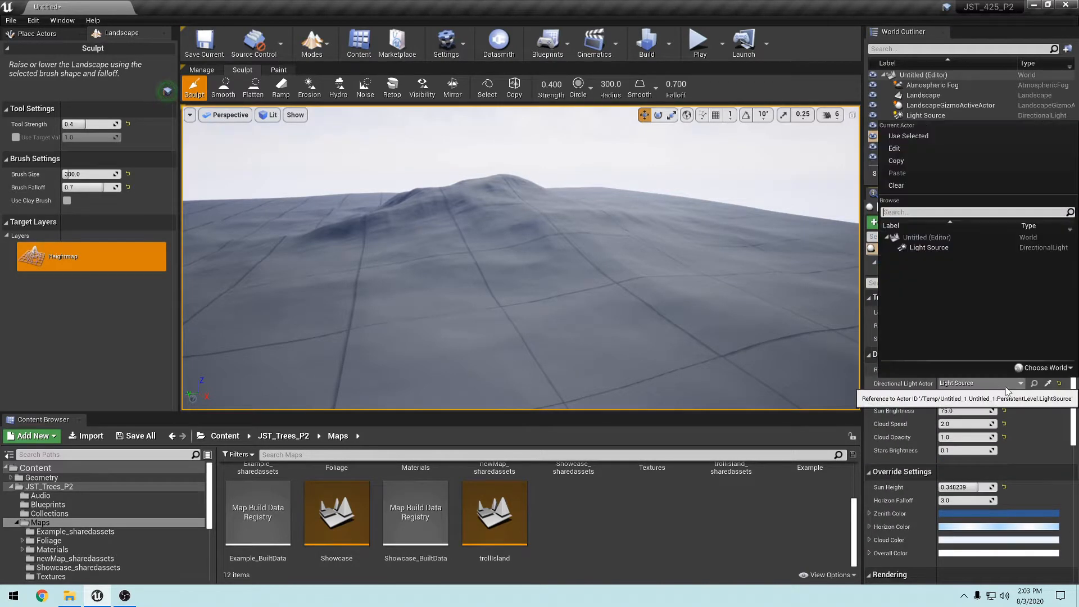
pyautogui.click(939, 251)
# Set the Light Source's mobility to Movable and the SkyLight's mobility to Stationary.
pyautogui.moveTo(585, 271); pyautogui.dragTo(787, 213, button='right')
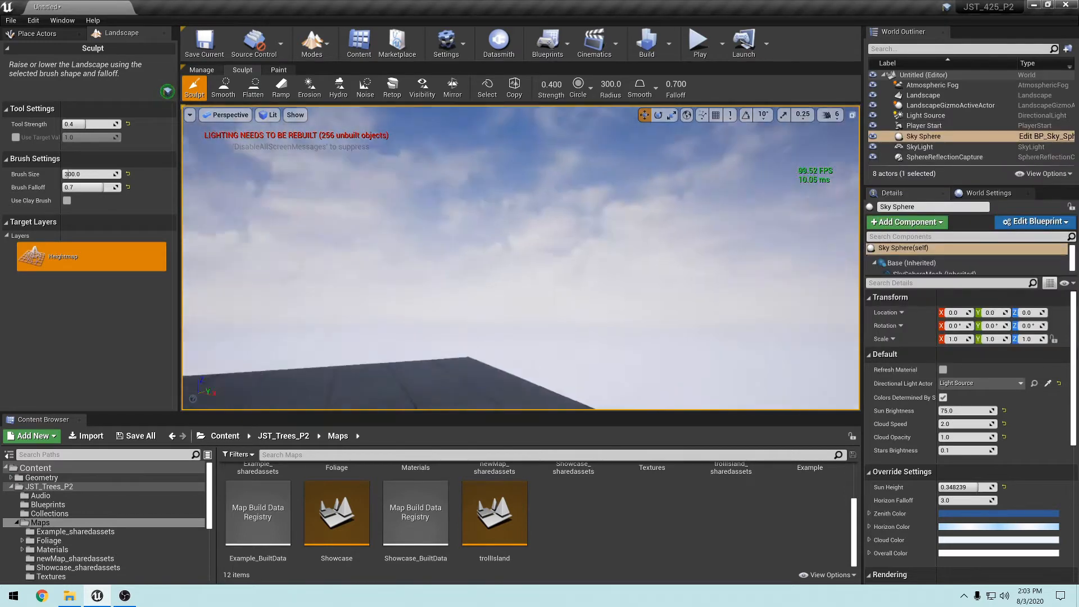
pyautogui.moveTo(674, 236)
pyautogui.mouseDown(button='right')
pyautogui.moveTo(550, 185)
pyautogui.moveTo(522, 219)
pyautogui.moveTo(506, 286)
pyautogui.moveTo(404, 281)
pyautogui.moveTo(371, 320)
pyautogui.moveTo(236, 264)
pyautogui.mouseUp(button='right')
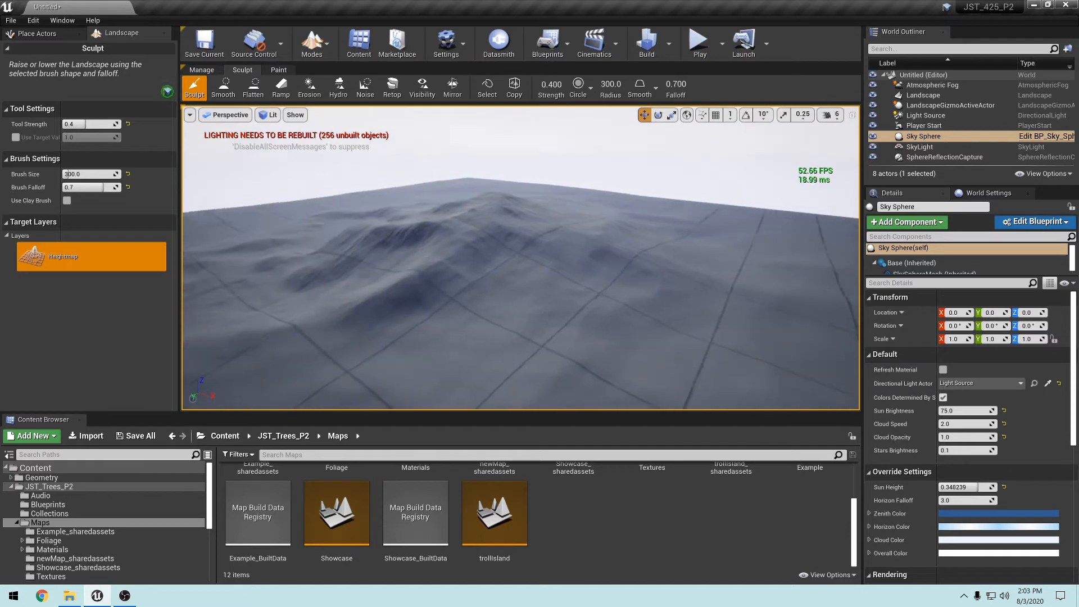
pyautogui.click(925, 115)
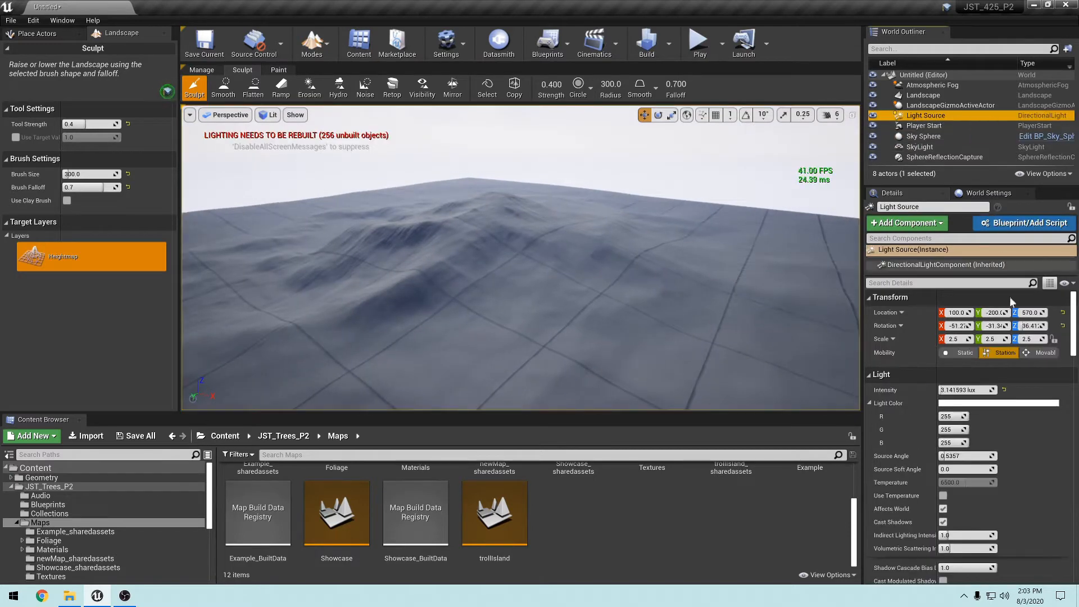
pyautogui.click(1043, 352)
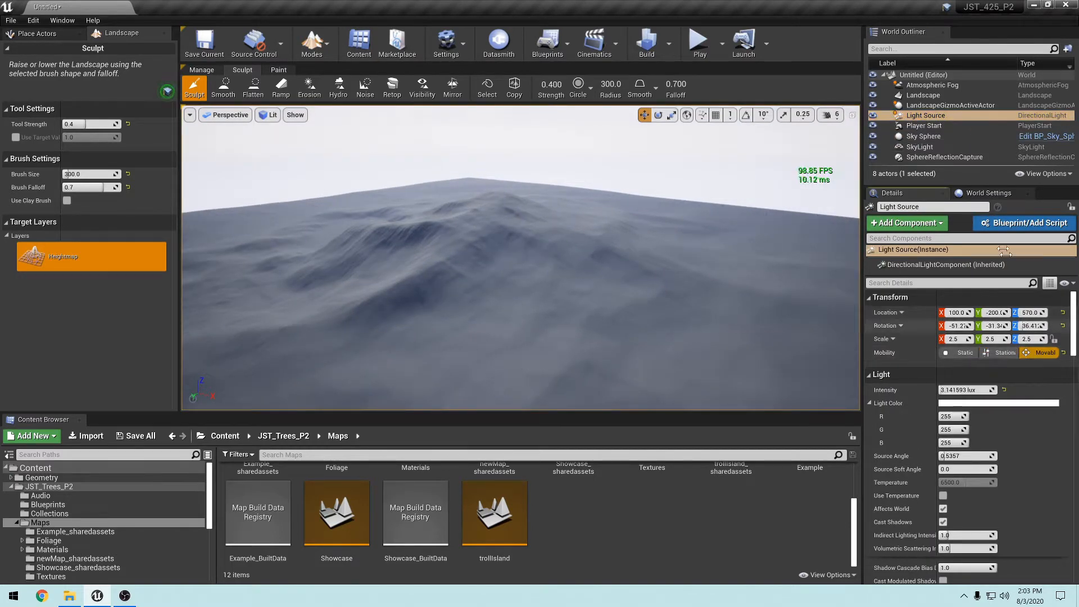
pyautogui.click(929, 148)
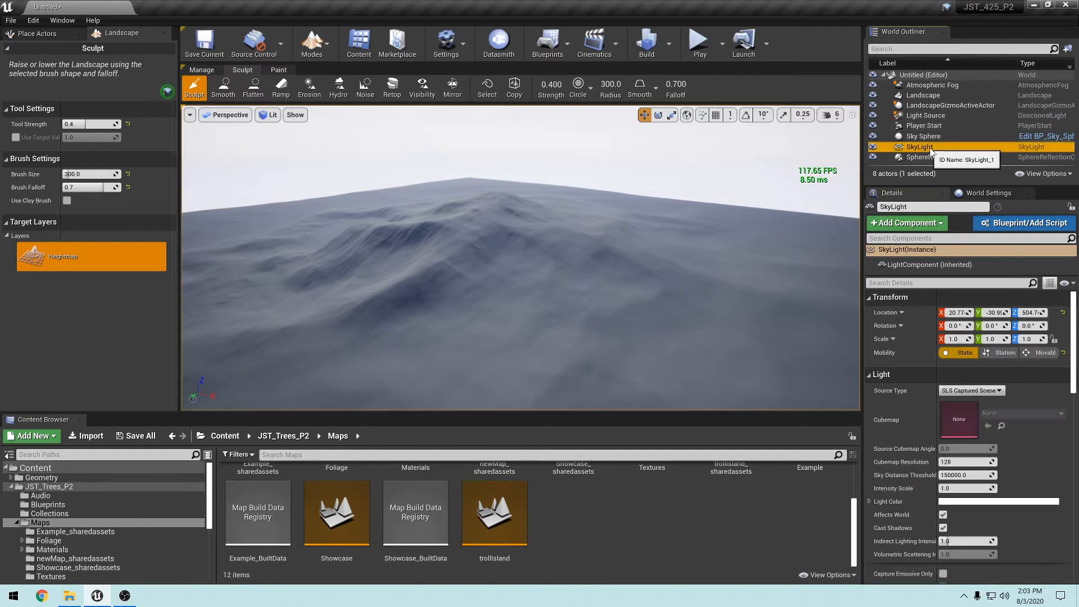
pyautogui.click(1002, 352)
pyautogui.moveTo(468, 212)
pyautogui.mouseDown(button='right')
pyautogui.moveTo(618, 211)
pyautogui.moveTo(415, 211)
pyautogui.moveTo(562, 236)
pyautogui.moveTo(438, 230)
pyautogui.moveTo(568, 261)
pyautogui.moveTo(607, 251)
pyautogui.moveTo(483, 247)
pyautogui.moveTo(641, 253)
pyautogui.moveTo(461, 241)
pyautogui.moveTo(708, 248)
pyautogui.moveTo(607, 250)
pyautogui.moveTo(624, 247)
pyautogui.moveTo(623, 314)
pyautogui.moveTo(624, 301)
pyautogui.moveTo(652, 303)
pyautogui.moveTo(497, 199)
pyautogui.moveTo(495, 211)
pyautogui.mouseUp(button='right')
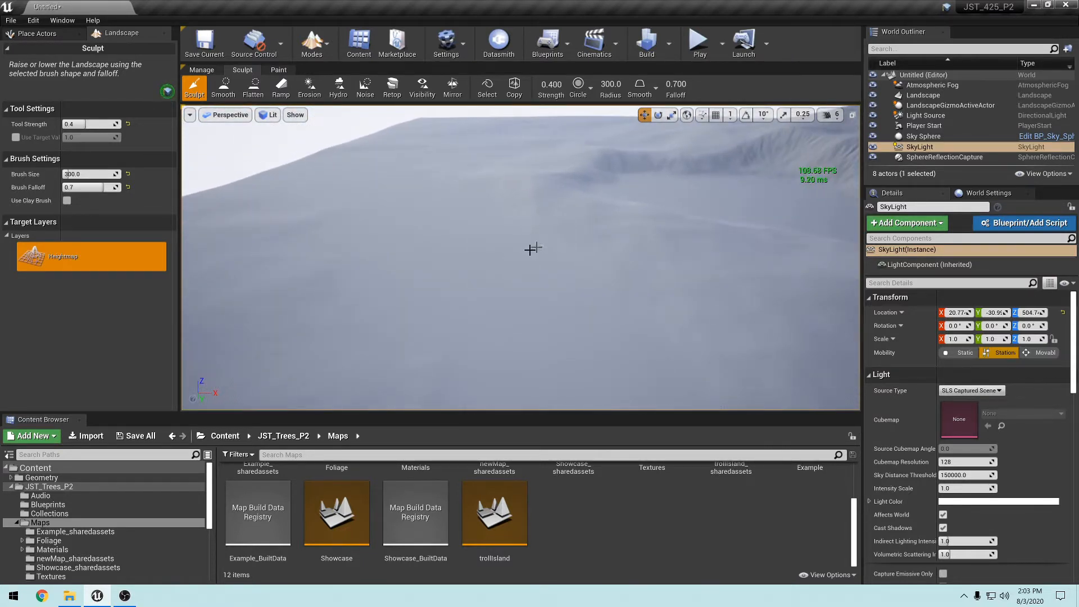
pyautogui.moveTo(541, 281); pyautogui.dragTo(537, 253, button='right')
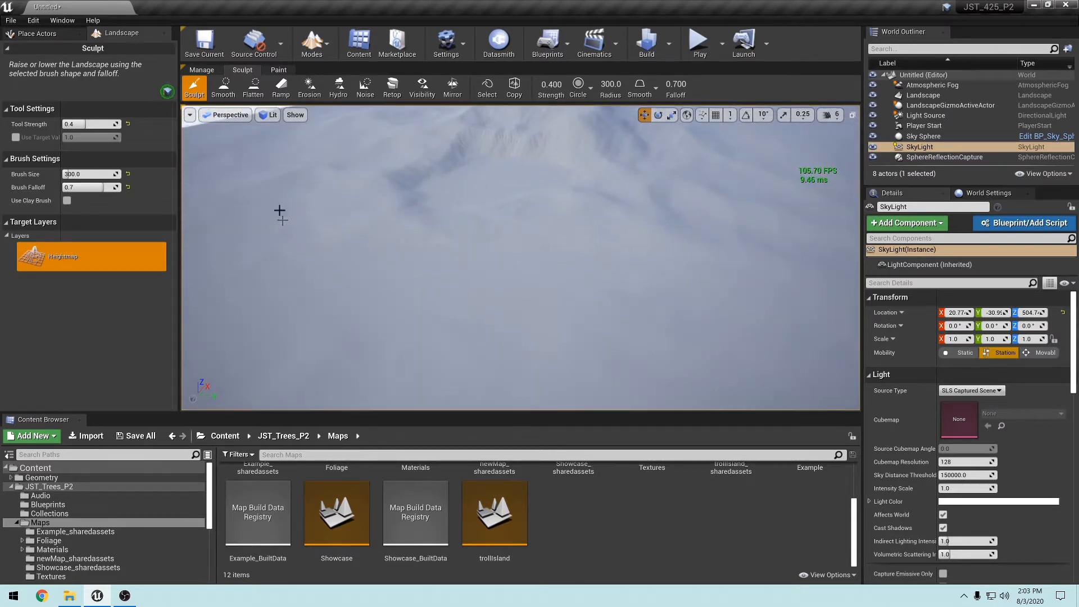
pyautogui.moveTo(468, 286); pyautogui.dragTo(468, 306, button='right')
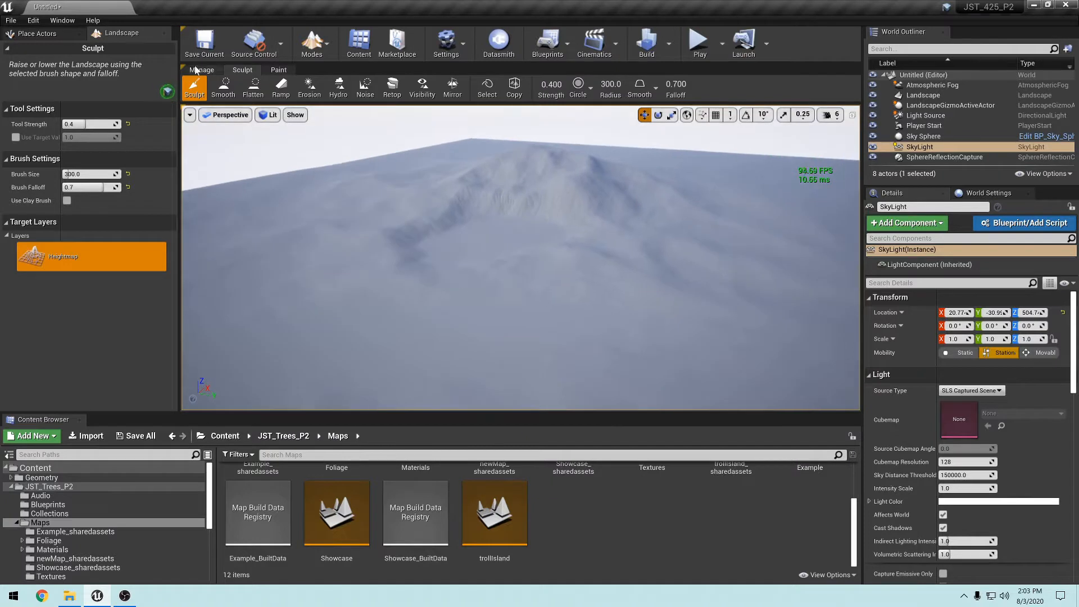
pyautogui.click(309, 54)
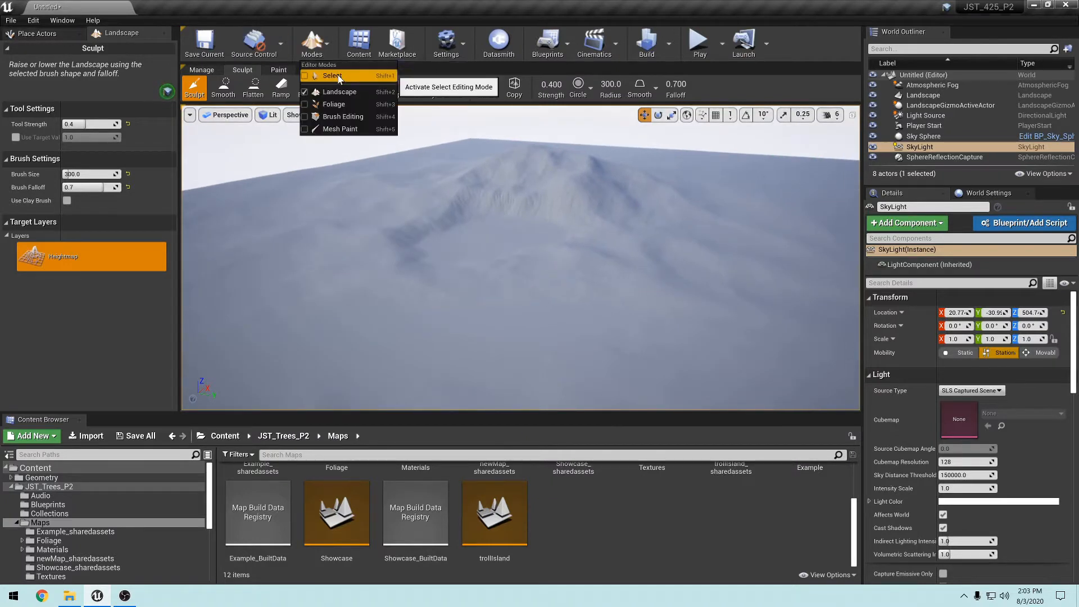
pyautogui.click(320, 75)
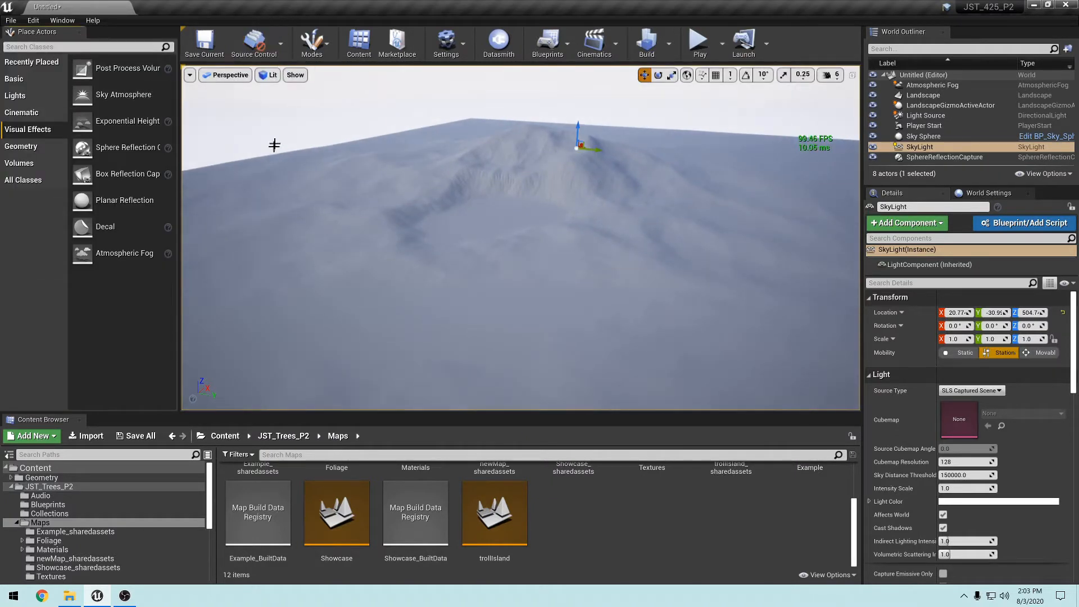
pyautogui.moveTo(611, 196); pyautogui.dragTo(601, 196, button='right')
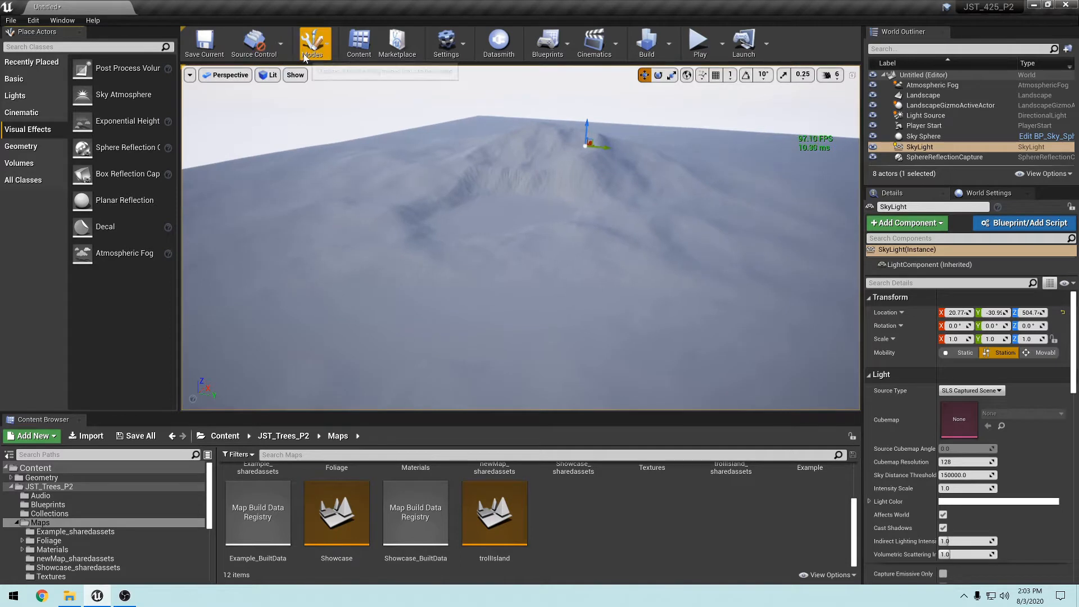
pyautogui.click(311, 45)
pyautogui.click(336, 93)
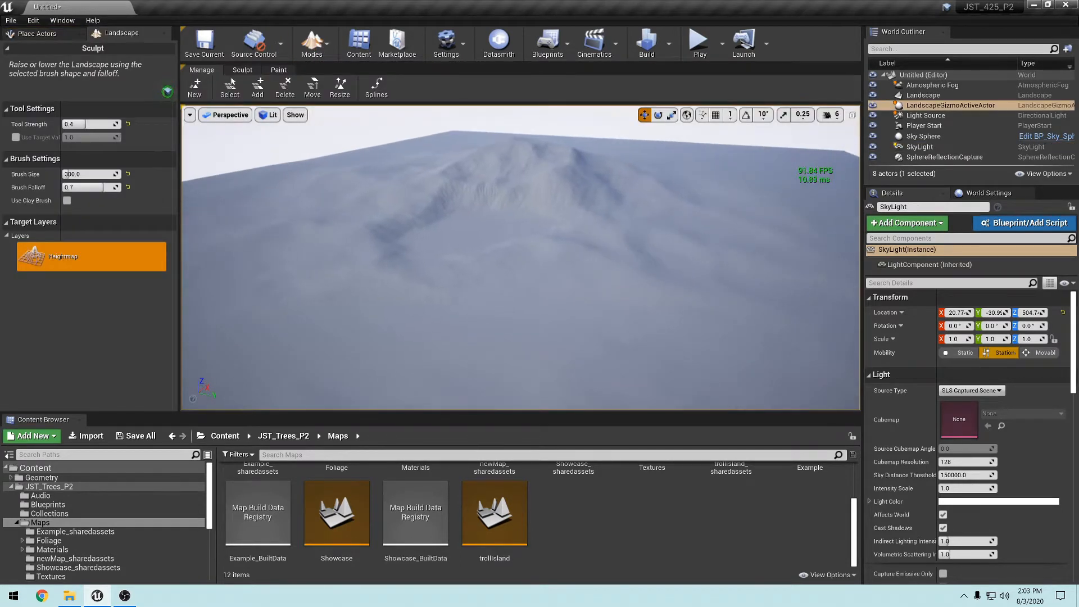
# Create a material instance of AutoLS_Material in the Maps > Materials folder and name it newMap_Instance.
pyautogui.scroll(2, 562, 539)
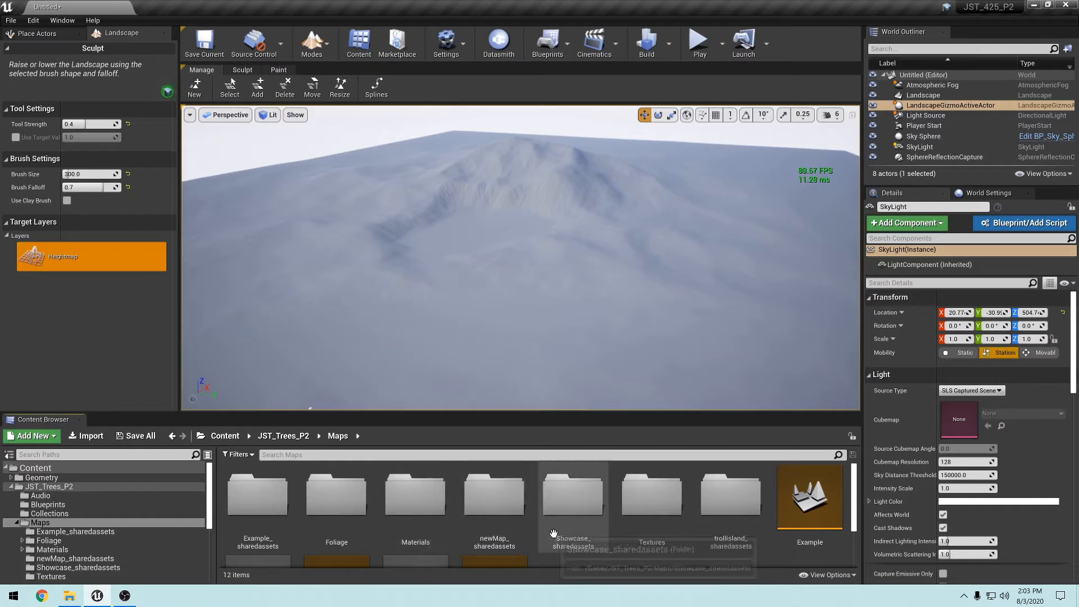
pyautogui.scroll(-3, 554, 533)
pyautogui.scroll(3, 554, 534)
pyautogui.doubleClick(416, 498)
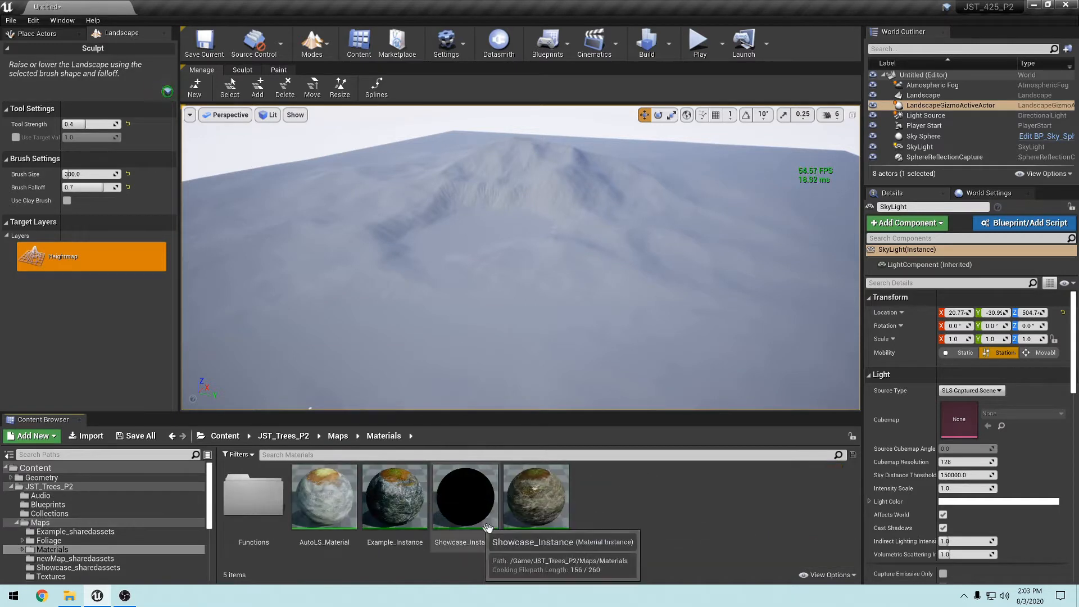
pyautogui.click(333, 509)
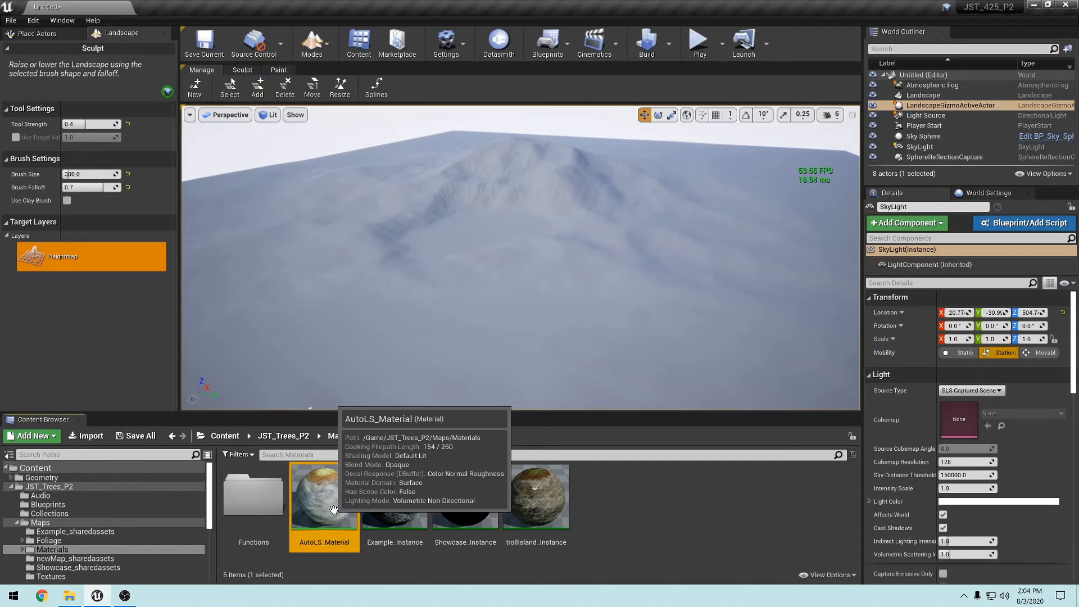
pyautogui.rightClick(333, 509)
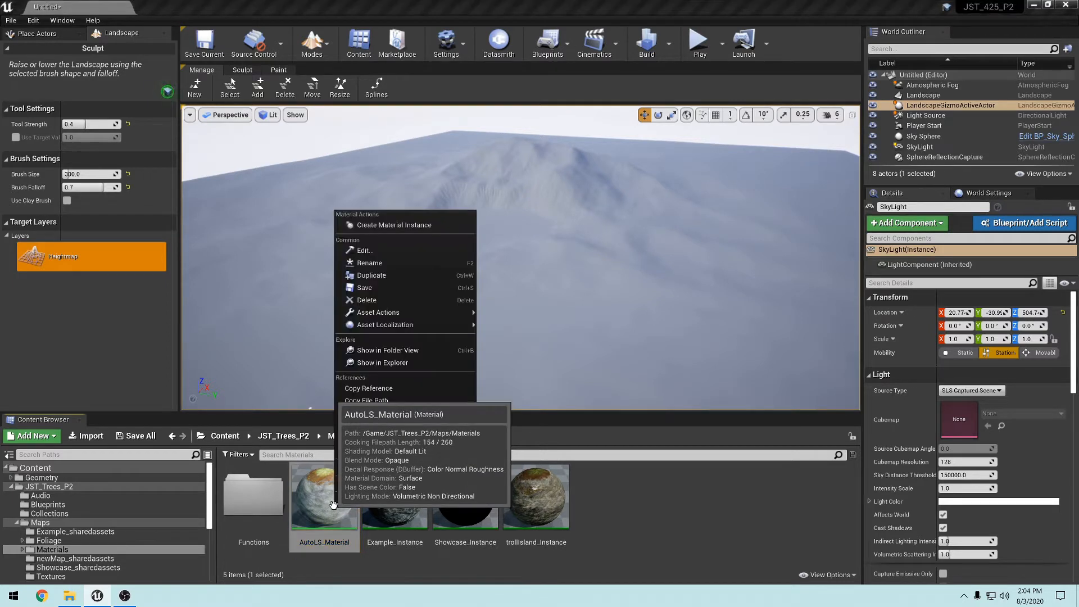
pyautogui.click(410, 227)
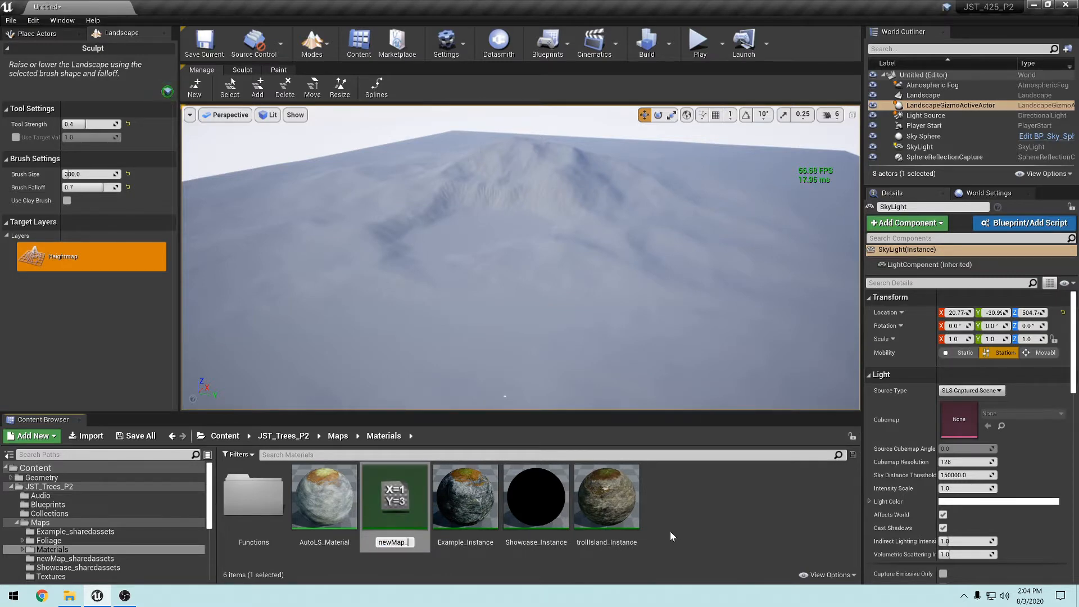
pyautogui.press('Return')
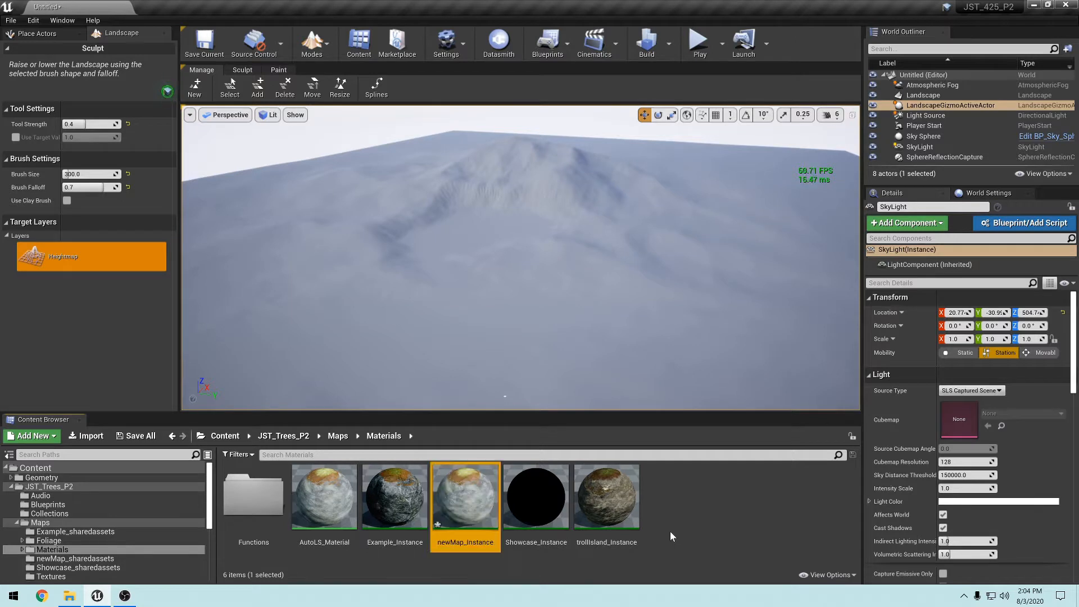
pyautogui.click(727, 504)
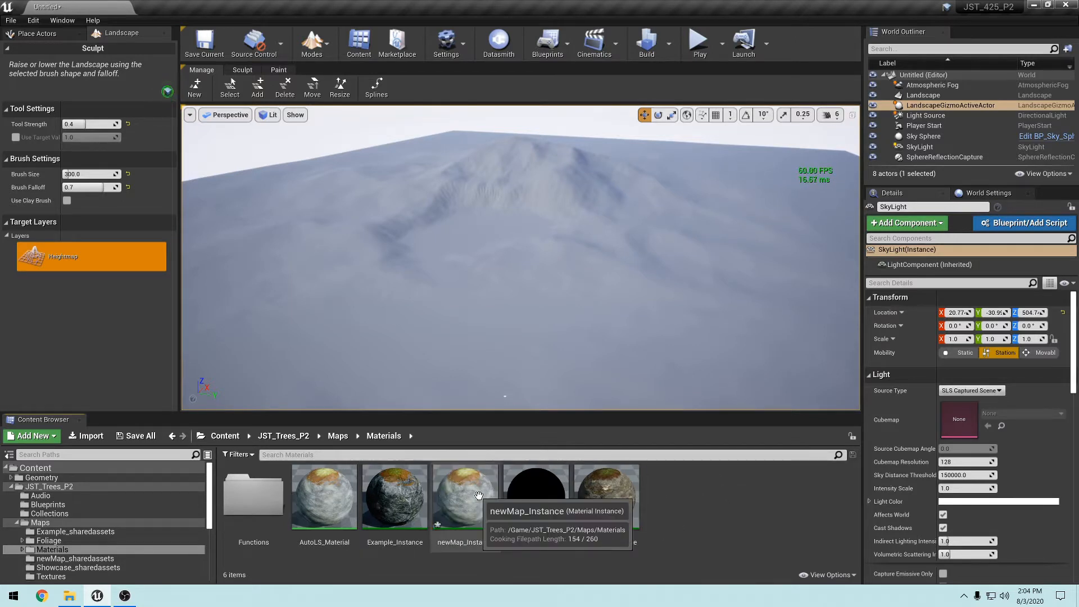
# Assign newMap_Instance as the Landscape actor's landscape material.
pyautogui.click(923, 95)
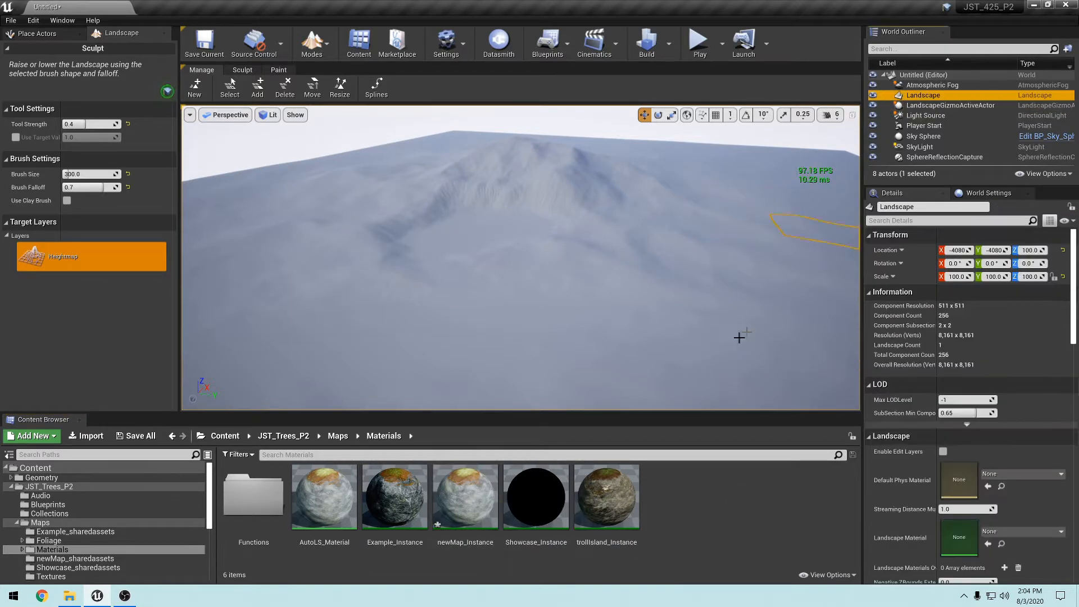
pyautogui.moveTo(465, 497); pyautogui.dragTo(950, 537)
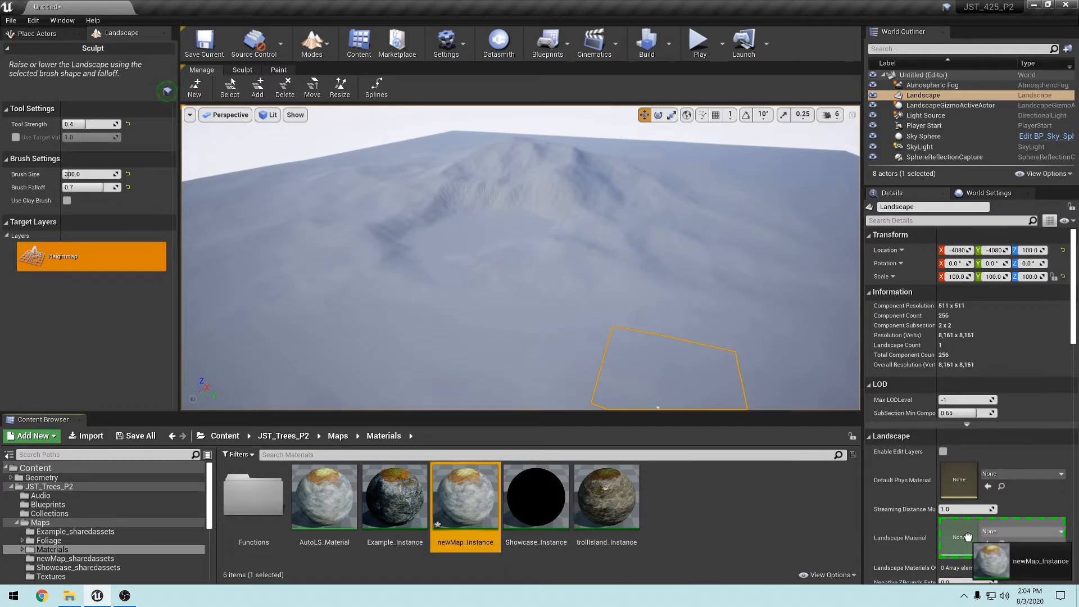
pyautogui.moveTo(963, 533); pyautogui.dragTo(971, 533)
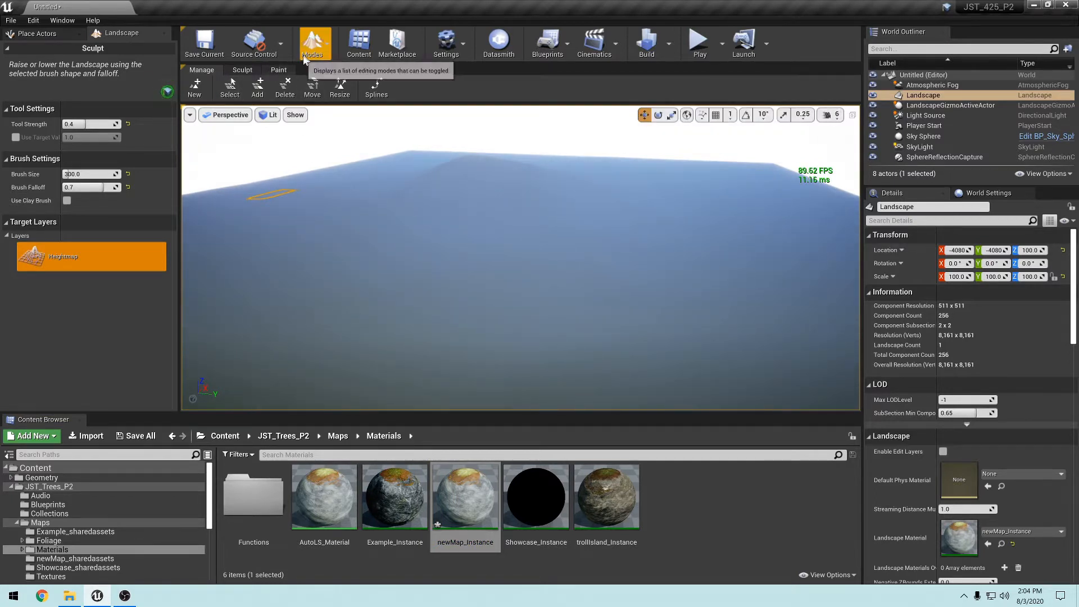
# In landscape Paint mode, create a weight-blended layer info for the Generated layer in the newMap_sharedassets folder.
pyautogui.click(280, 70)
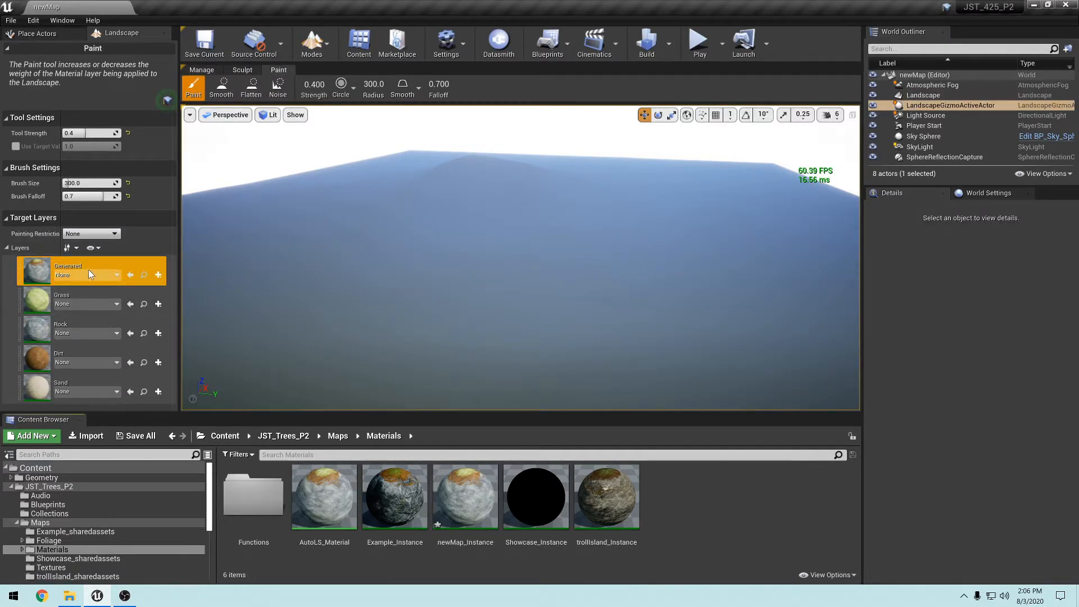
pyautogui.click(158, 276)
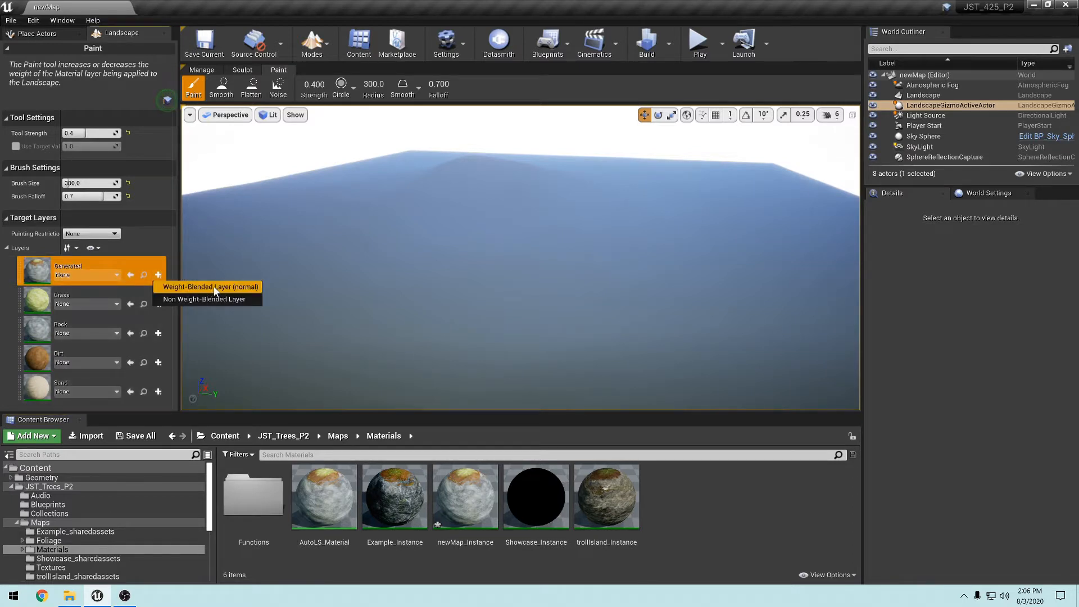
pyautogui.click(214, 287)
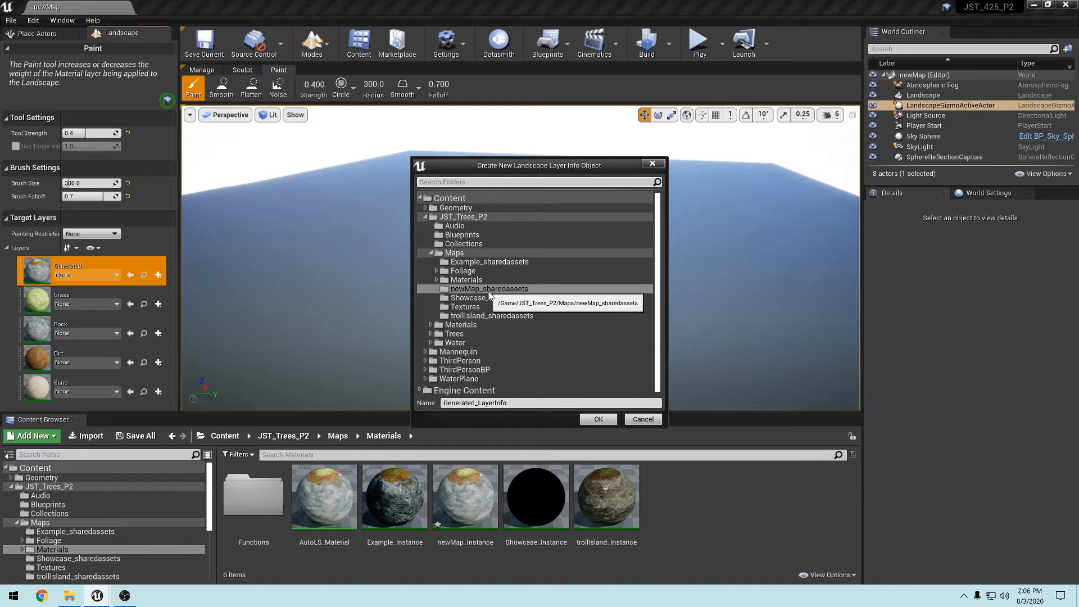
pyautogui.click(599, 424)
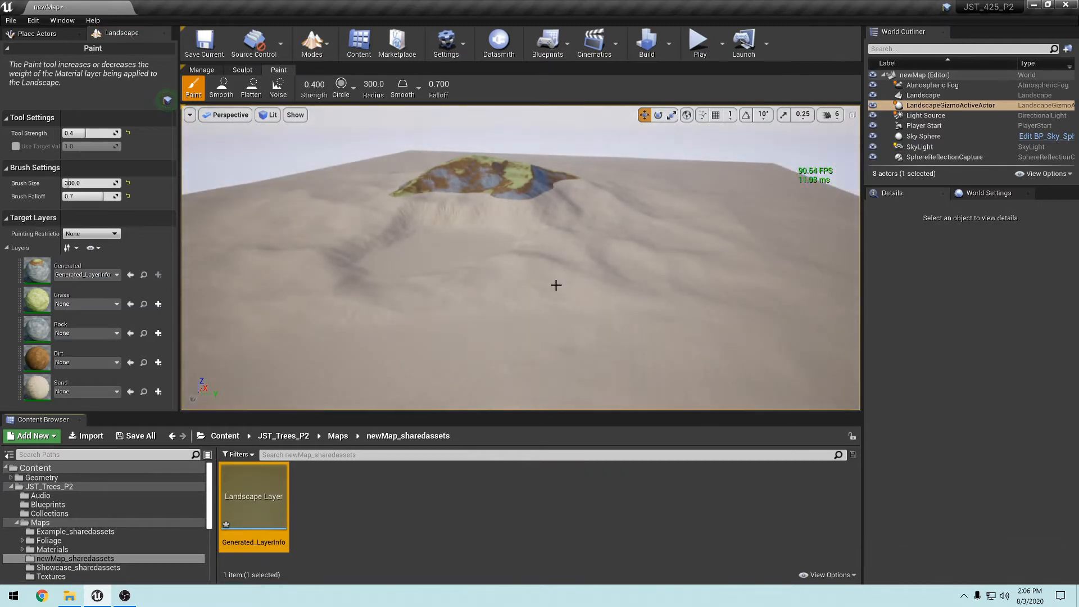
# Create weight-blended layer infos for the Grass and Rock layers in the newMap_sharedassets folder.
pyautogui.moveTo(556, 285); pyautogui.dragTo(534, 279, button='right')
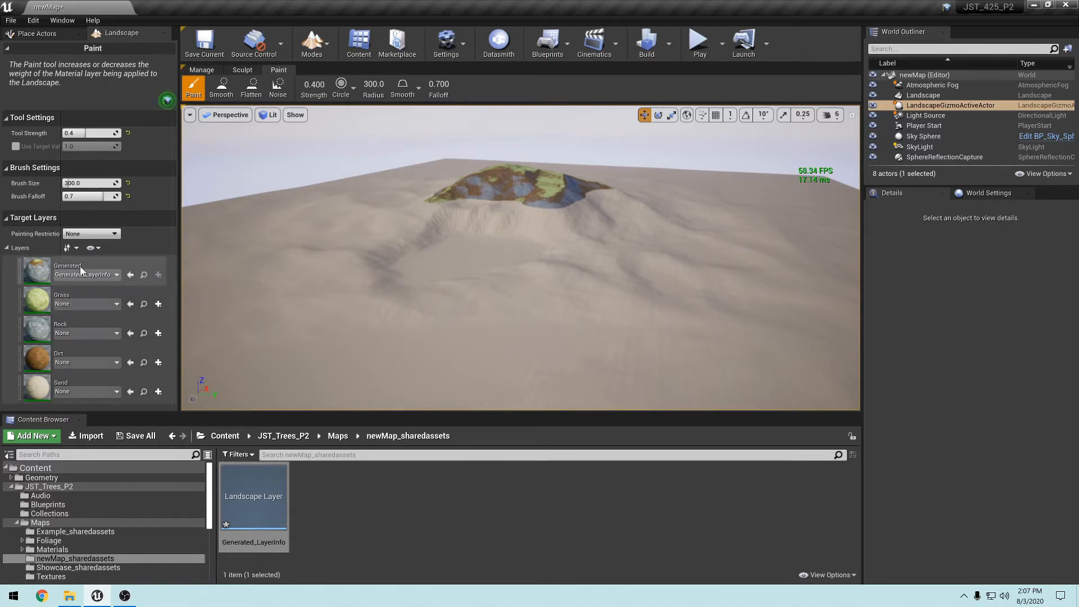
pyautogui.click(158, 304)
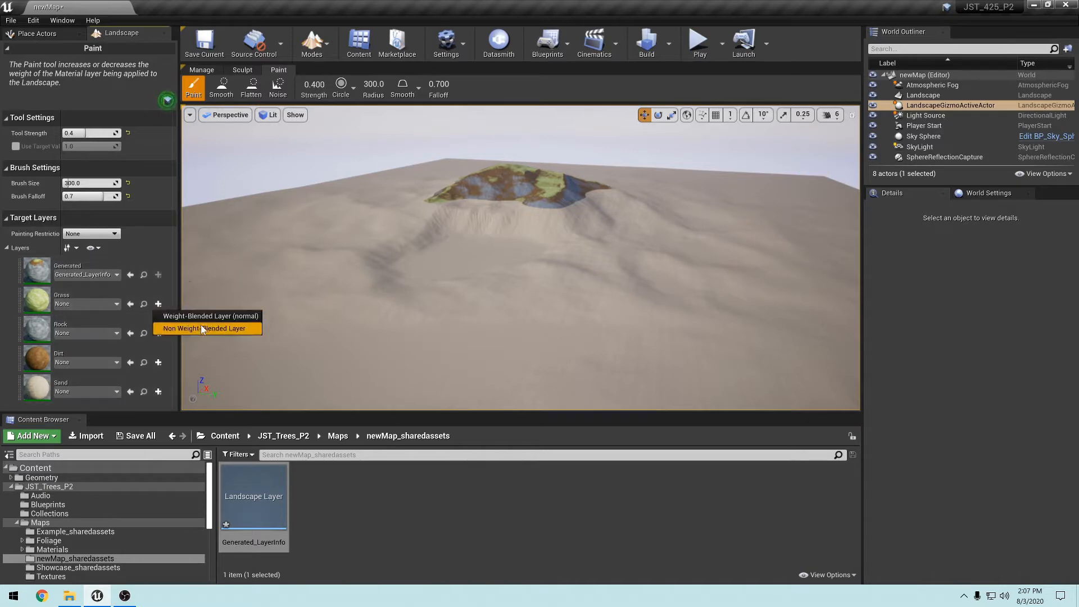
pyautogui.click(179, 313)
pyautogui.click(598, 419)
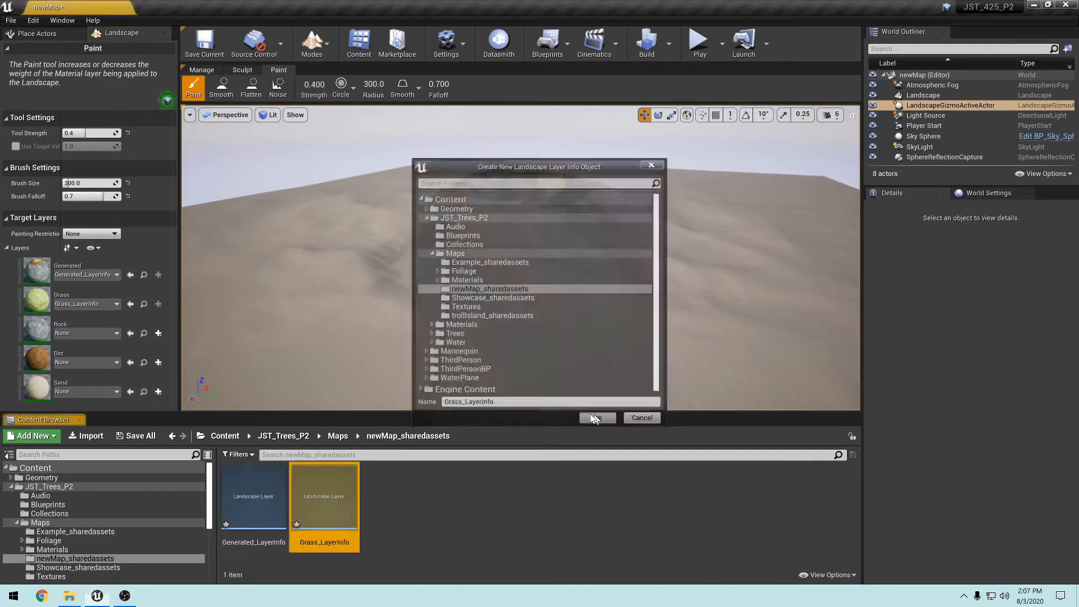
pyautogui.click(158, 333)
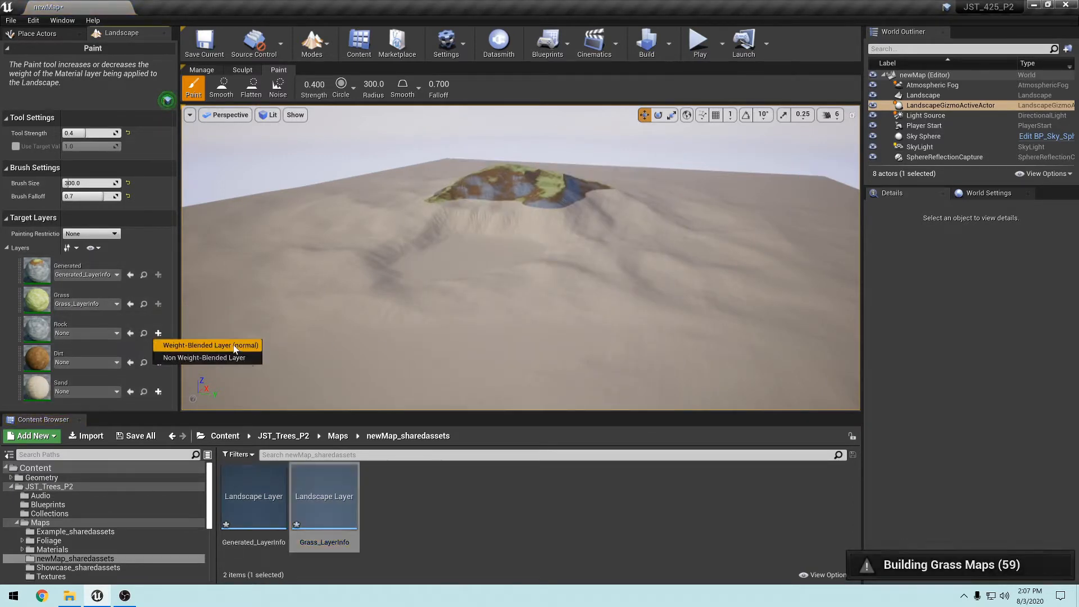
pyautogui.click(182, 343)
pyautogui.click(609, 423)
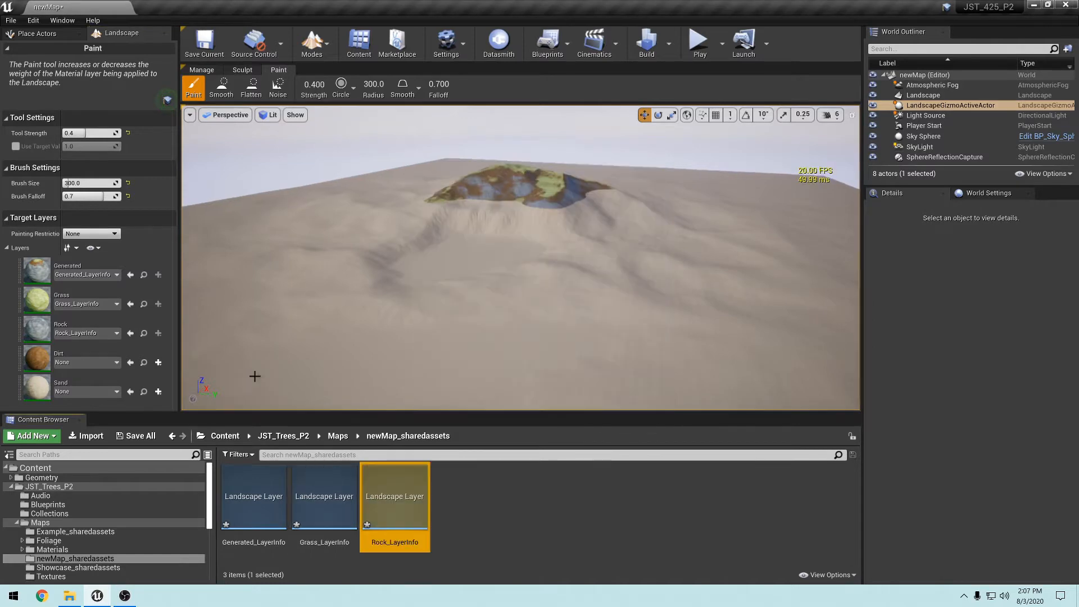
# Create weight-blended layer infos for the Dirt and Sand layers in the newMap_sharedassets folder.
pyautogui.click(158, 363)
pyautogui.click(175, 374)
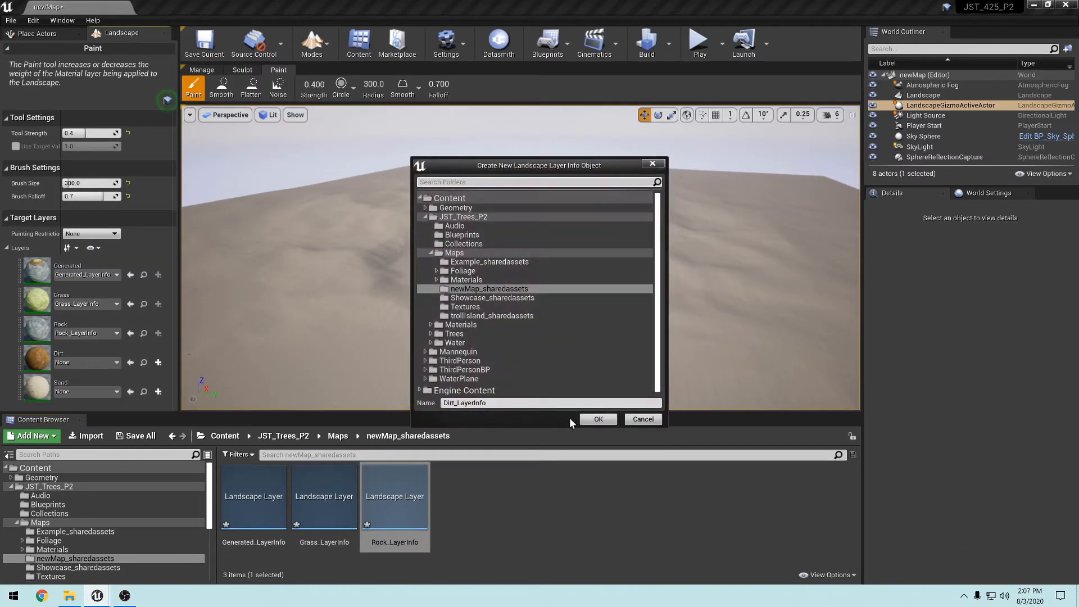
pyautogui.click(602, 420)
pyautogui.click(158, 392)
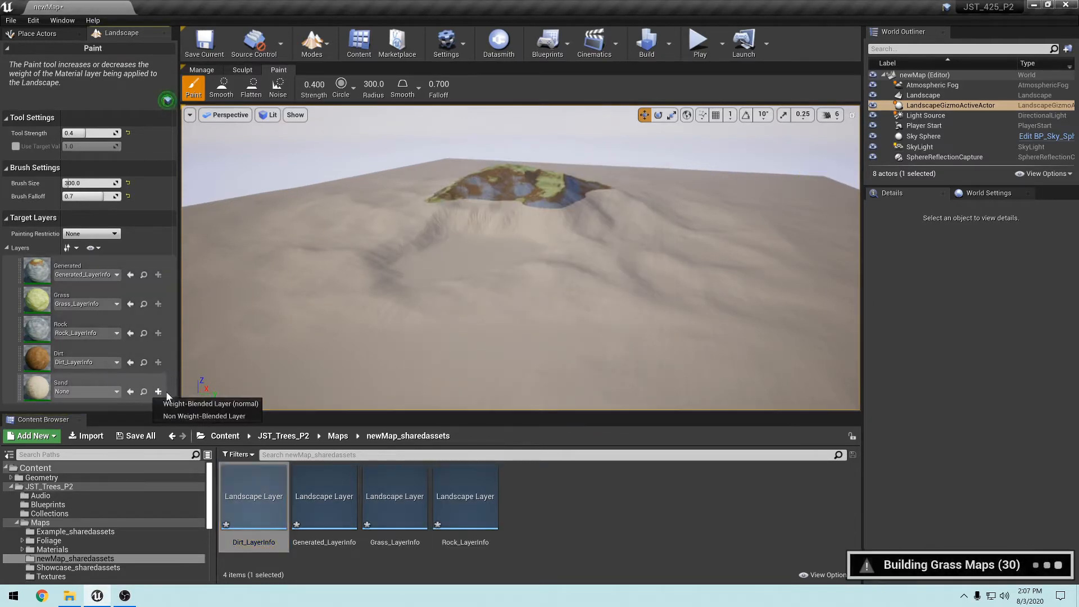
pyautogui.click(179, 402)
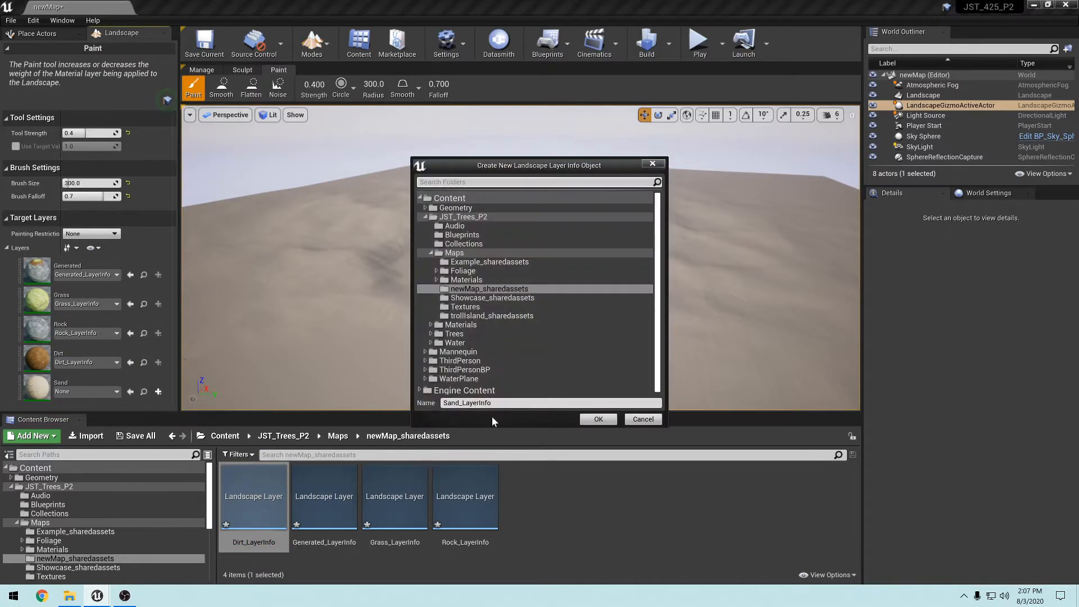
pyautogui.click(596, 419)
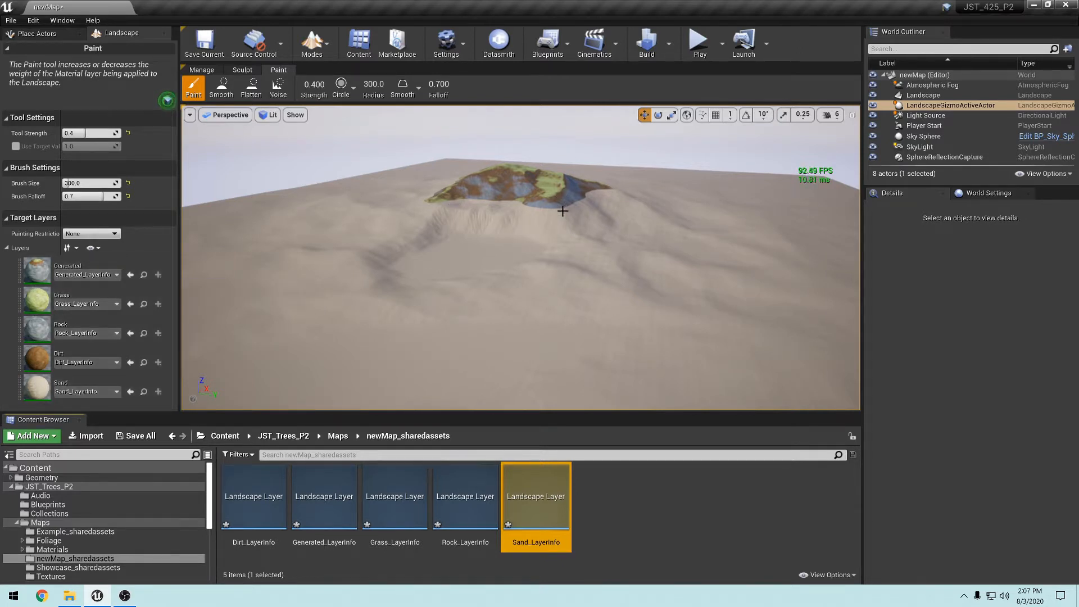
# Switch to Select mode and place a basic Plane on the landscape in front of the mountain.
pyautogui.moveTo(574, 273)
pyautogui.mouseDown(button='right')
pyautogui.moveTo(591, 260)
pyautogui.moveTo(569, 246)
pyautogui.mouseUp(button='right')
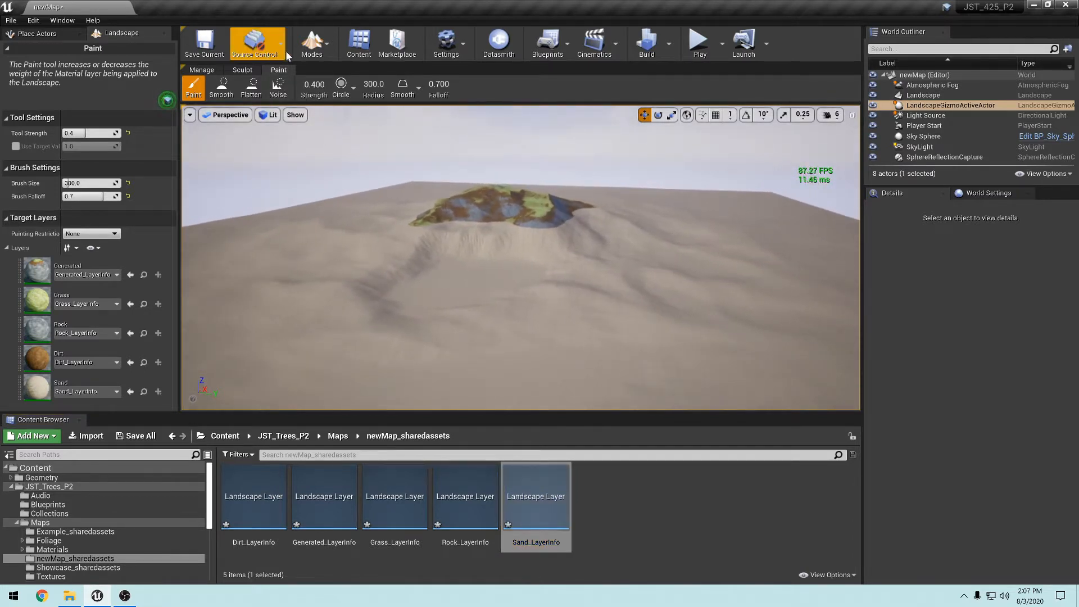
pyautogui.click(312, 42)
pyautogui.click(323, 74)
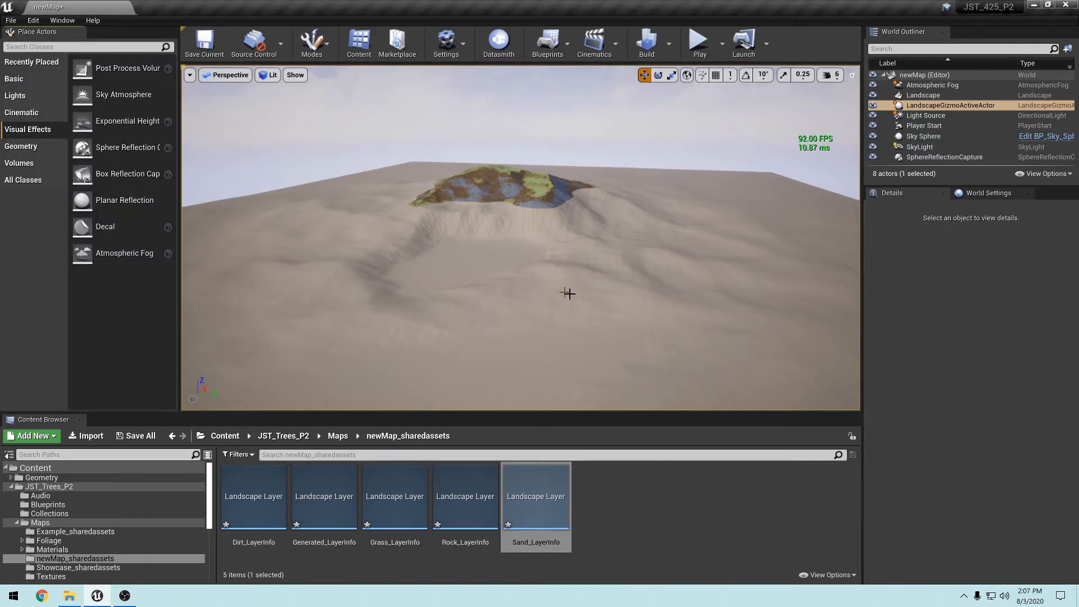
pyautogui.moveTo(569, 293)
pyautogui.mouseDown(button='right')
pyautogui.moveTo(731, 289)
pyautogui.moveTo(545, 283)
pyautogui.moveTo(576, 292)
pyautogui.mouseUp(button='right')
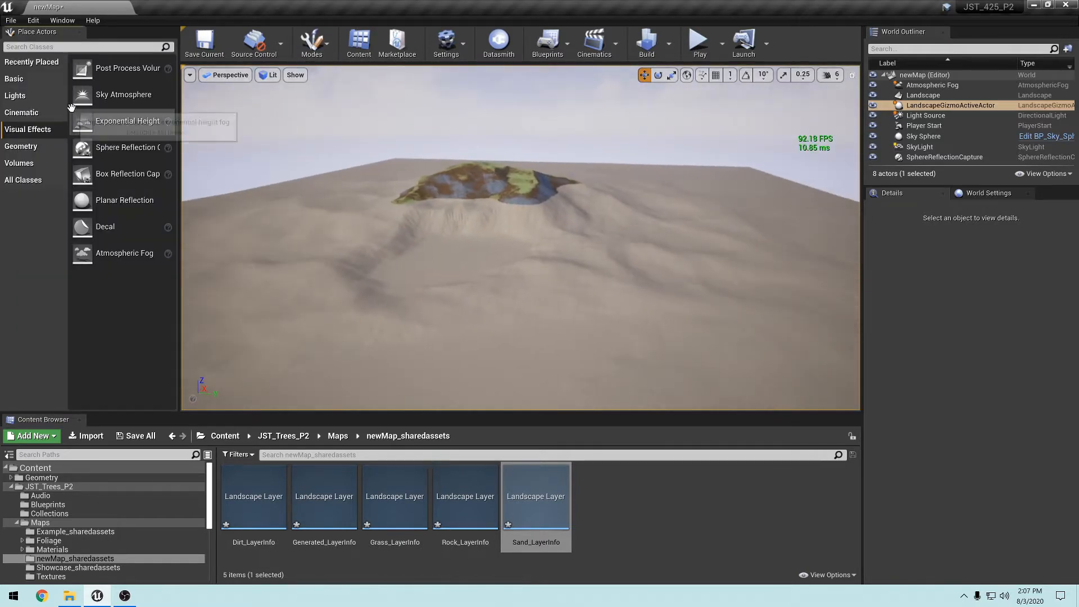
pyautogui.click(15, 78)
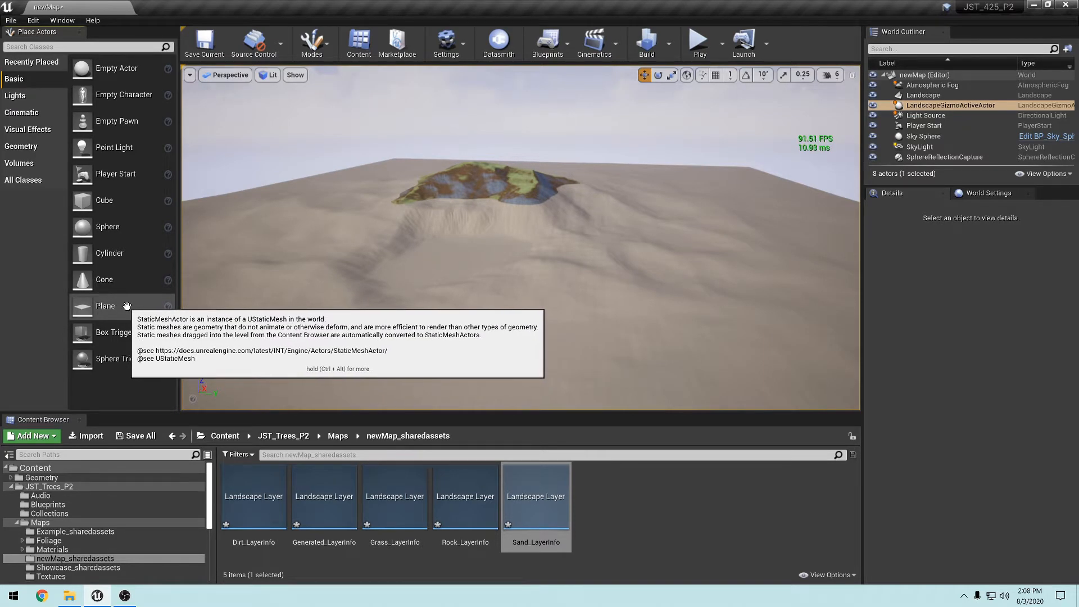
pyautogui.moveTo(127, 306); pyautogui.dragTo(301, 299)
pyautogui.moveTo(450, 252); pyautogui.dragTo(464, 251)
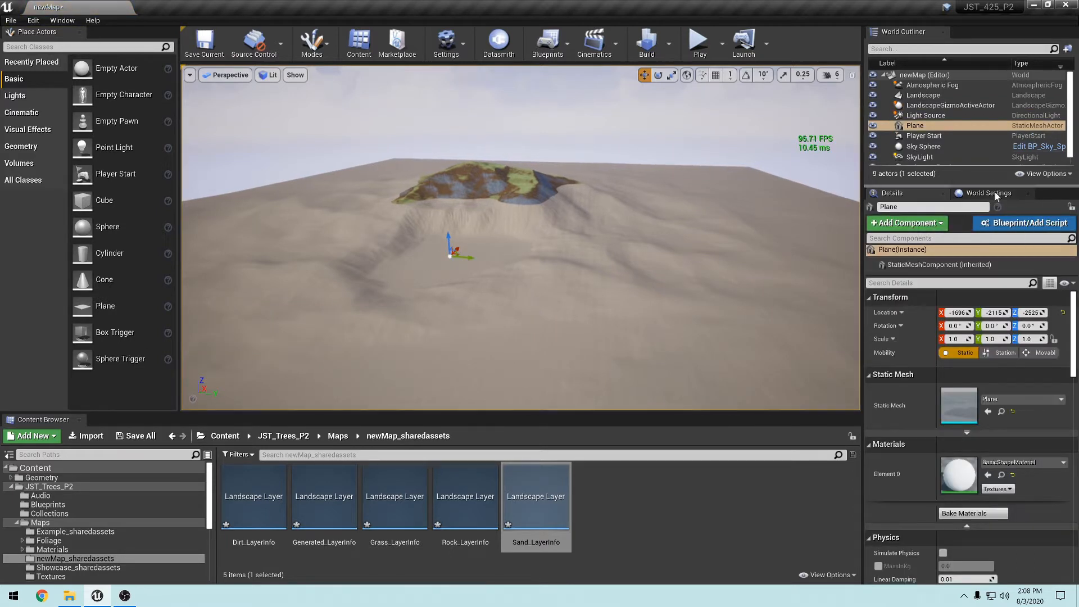
# Scale the plane to 8500 in X and Y and raise it until it covers the low-lying terrain.
pyautogui.click(963, 338)
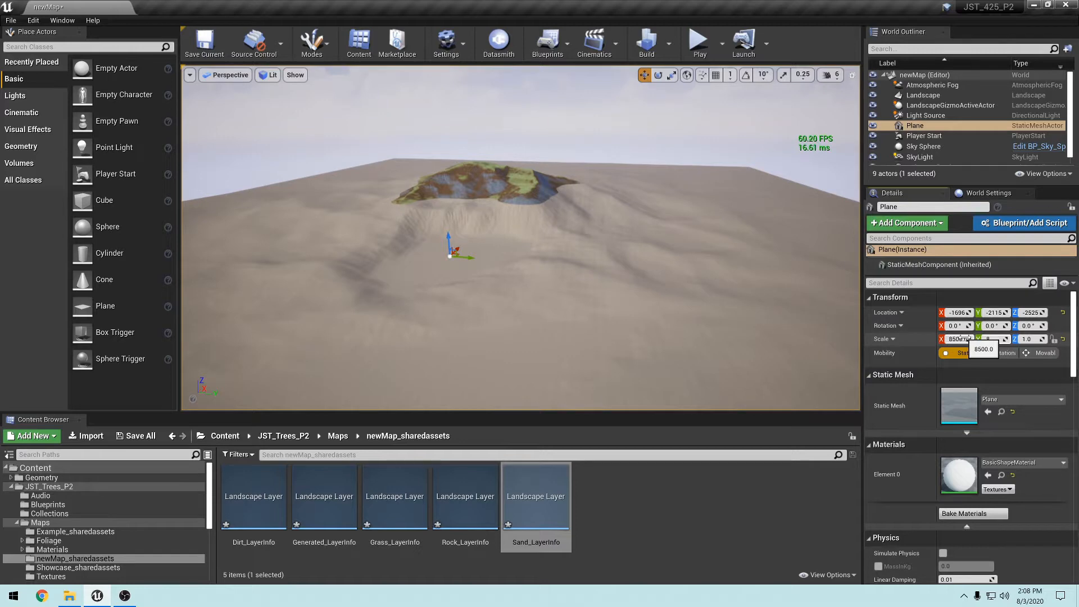
pyautogui.press('Tab')
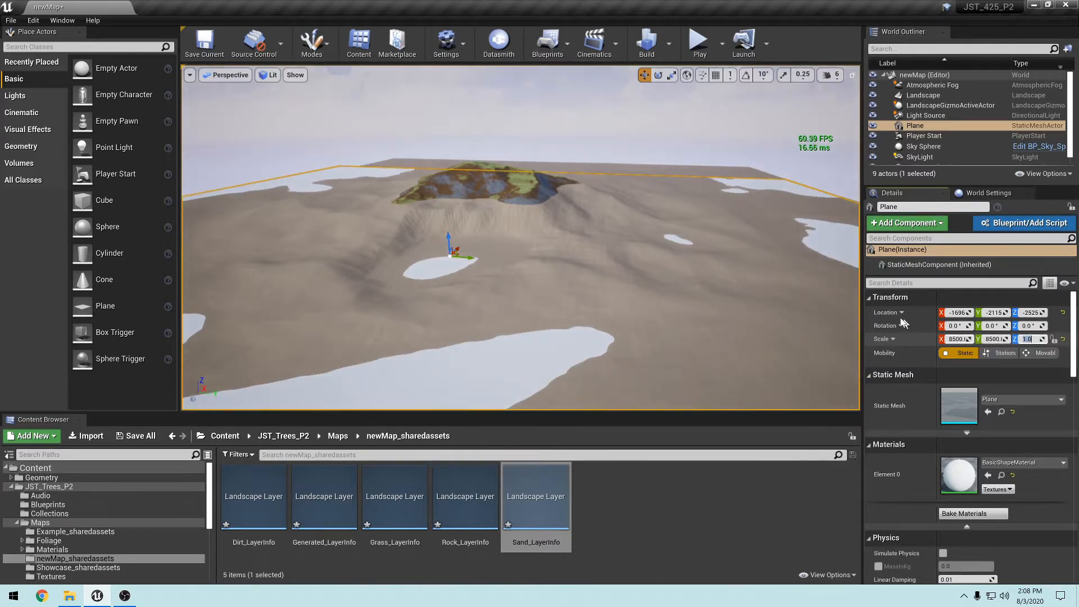
pyautogui.moveTo(448, 240); pyautogui.dragTo(478, 235)
pyautogui.moveTo(571, 314); pyautogui.dragTo(530, 197, button='right')
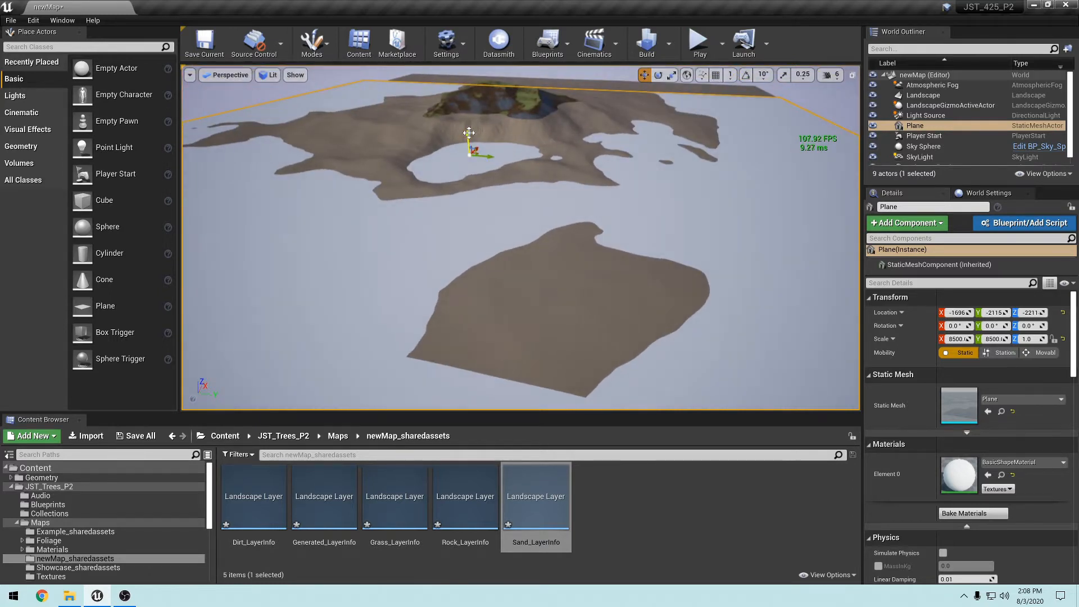
pyautogui.moveTo(468, 133); pyautogui.dragTo(468, 133)
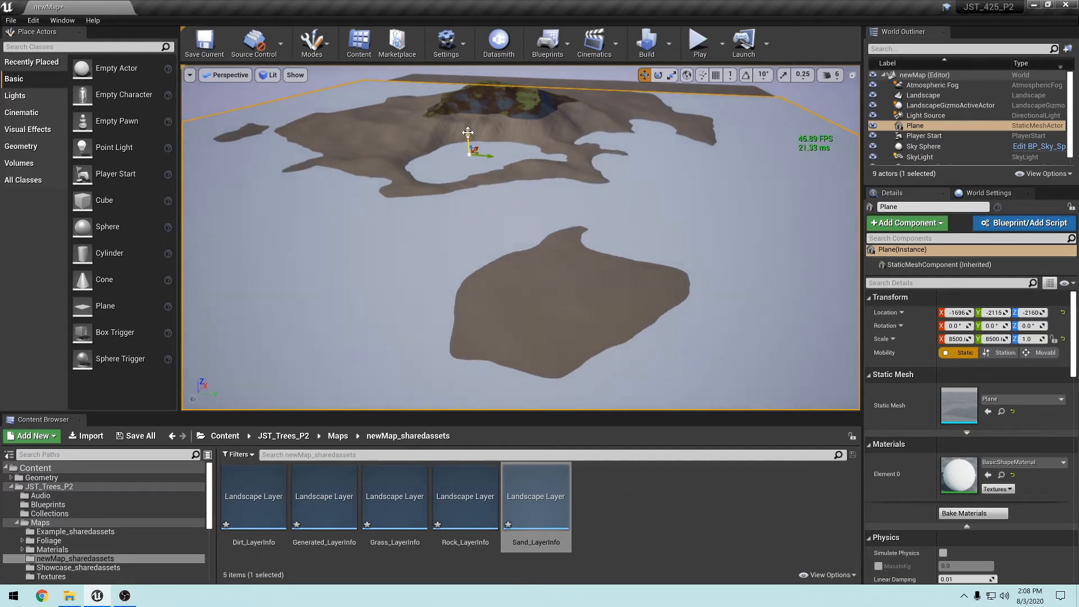
# Select the Plane actor and reset its location to the world origin.
pyautogui.moveTo(583, 211)
pyautogui.mouseDown(button='right')
pyautogui.moveTo(472, 157)
pyautogui.moveTo(747, 179)
pyautogui.moveTo(668, 174)
pyautogui.moveTo(489, 132)
pyautogui.moveTo(540, 135)
pyautogui.moveTo(662, 185)
pyautogui.moveTo(589, 210)
pyautogui.mouseUp(button='right')
pyautogui.press('s')
pyautogui.press('d')
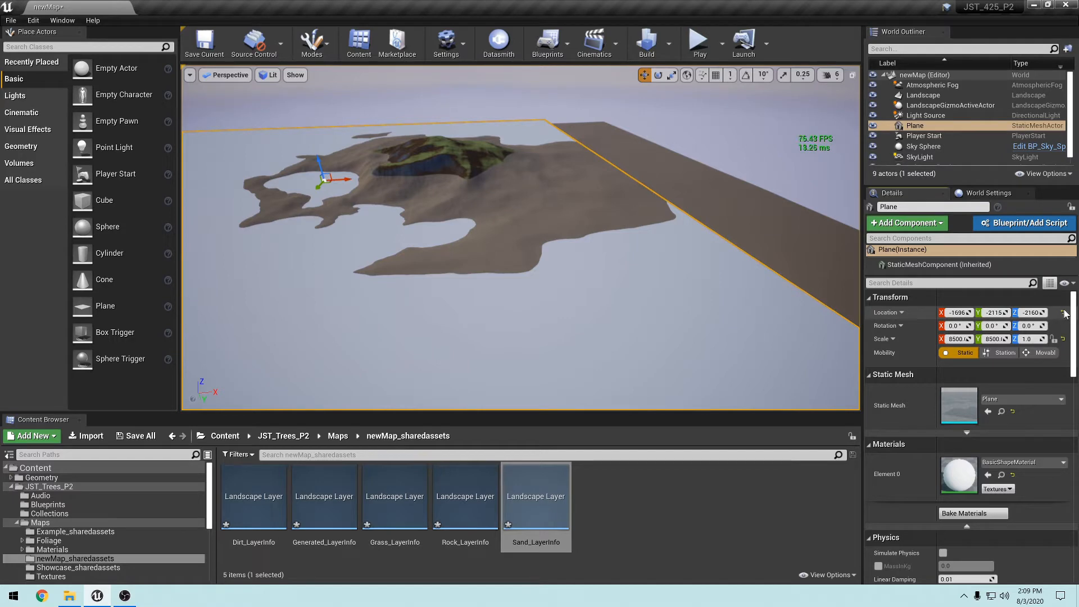
pyautogui.click(933, 135)
pyautogui.click(927, 126)
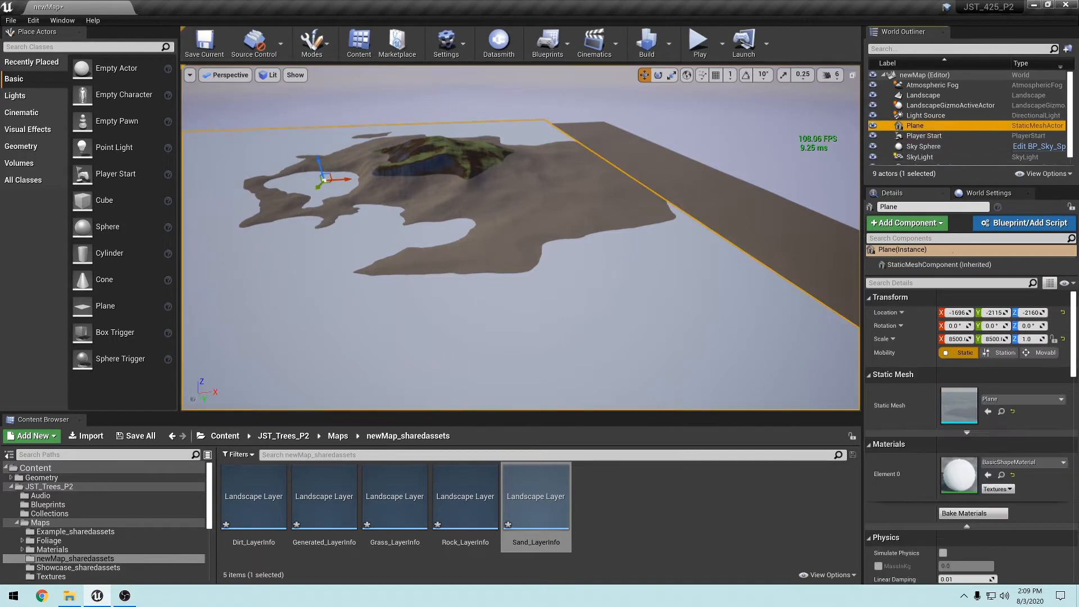
pyautogui.click(1063, 312)
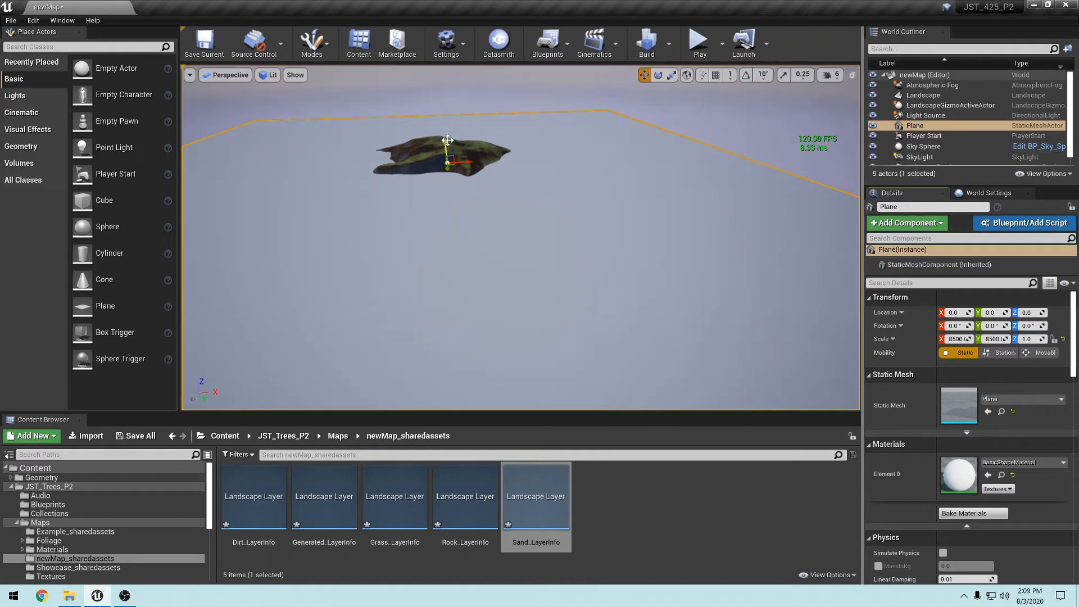
# Lower the plane along Z to sea level so the island and a few small islets rise above it.
pyautogui.moveTo(448, 140); pyautogui.dragTo(447, 157)
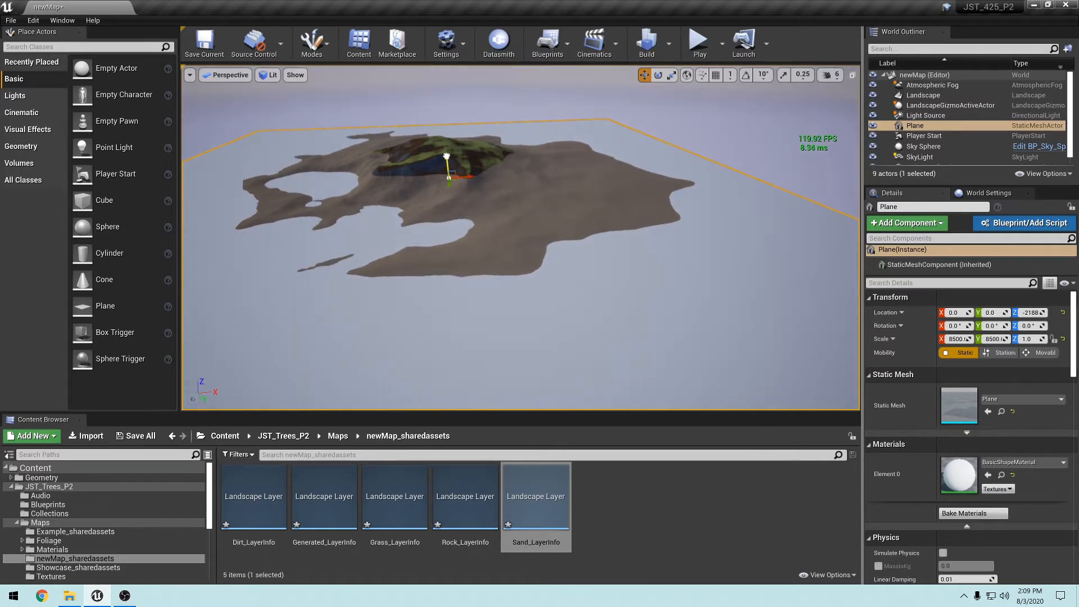
pyautogui.moveTo(437, 226); pyautogui.dragTo(398, 224, button='right')
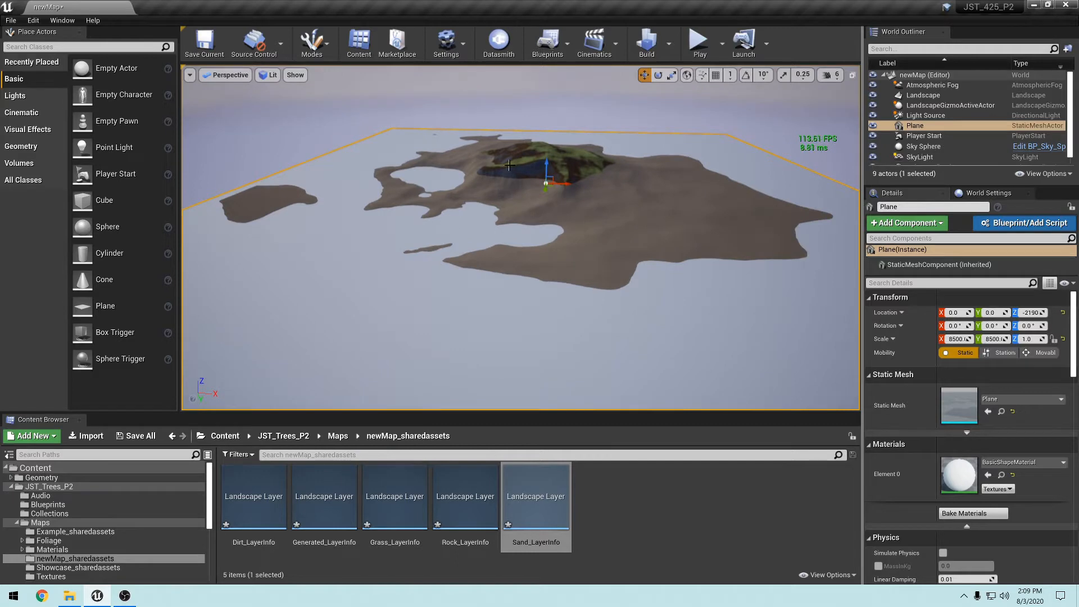
pyautogui.moveTo(545, 165); pyautogui.dragTo(545, 164)
pyautogui.moveTo(545, 163); pyautogui.dragTo(475, 244, button='right')
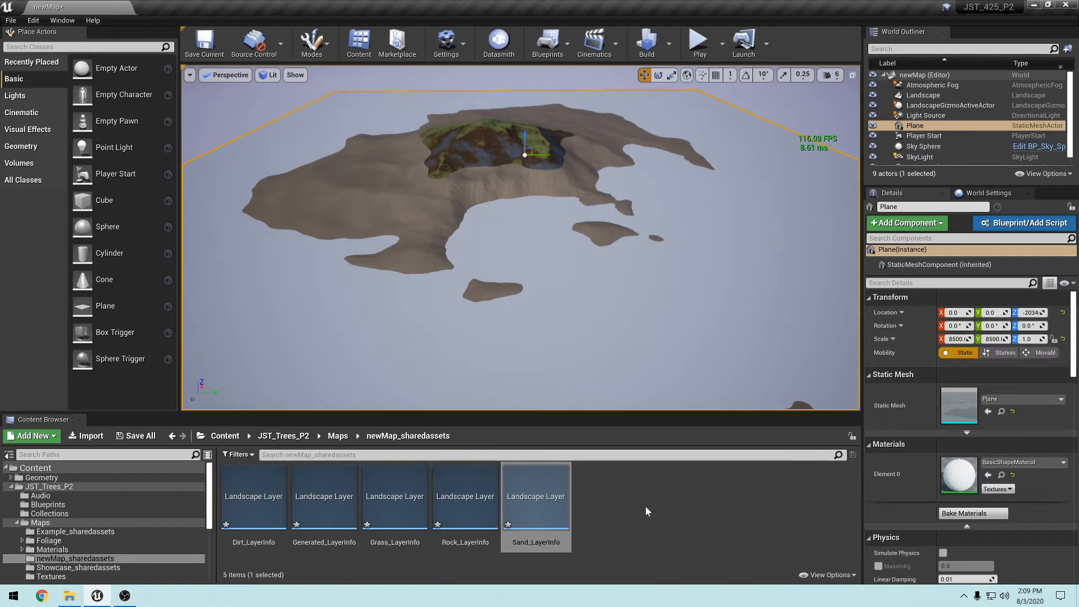
# Assign the M_Water_Ocean_Inst material from the JST_Trees_P2 Water folder to the plane's Element 0 slot.
pyautogui.click(283, 436)
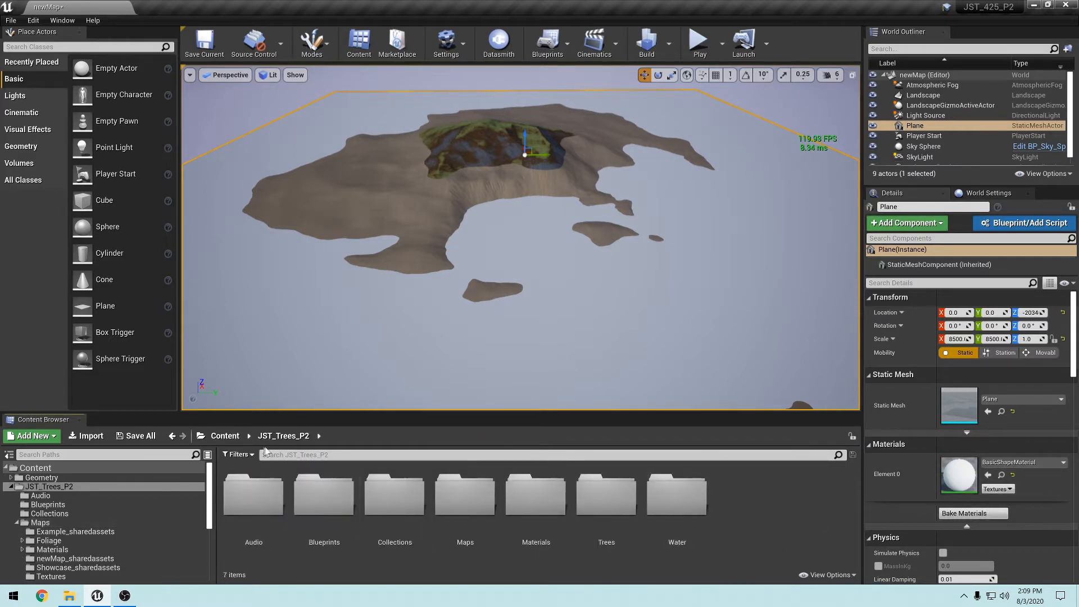
pyautogui.click(656, 493)
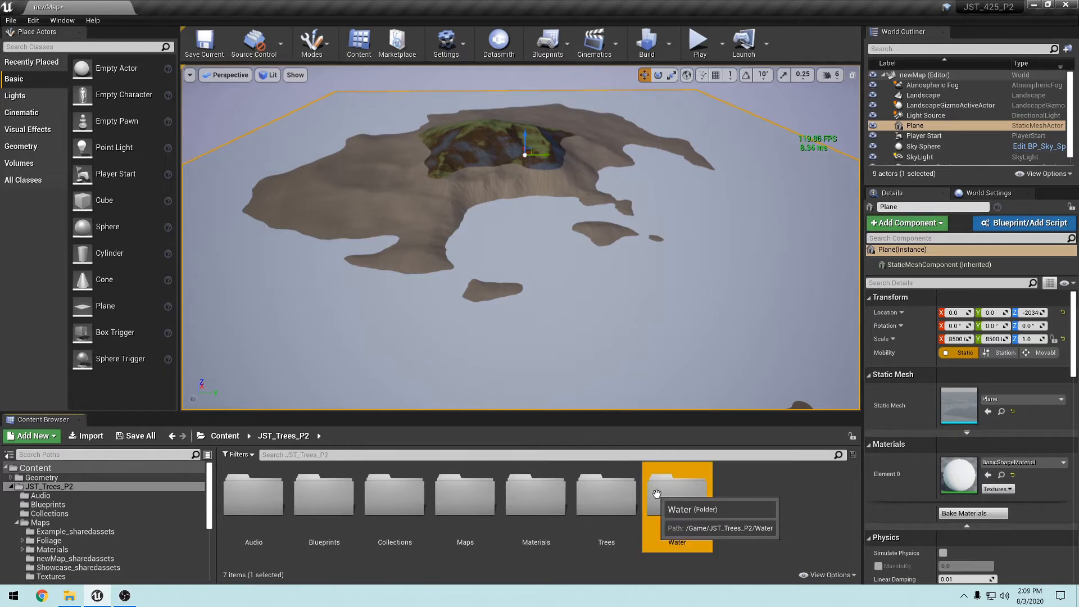
pyautogui.doubleClick(657, 493)
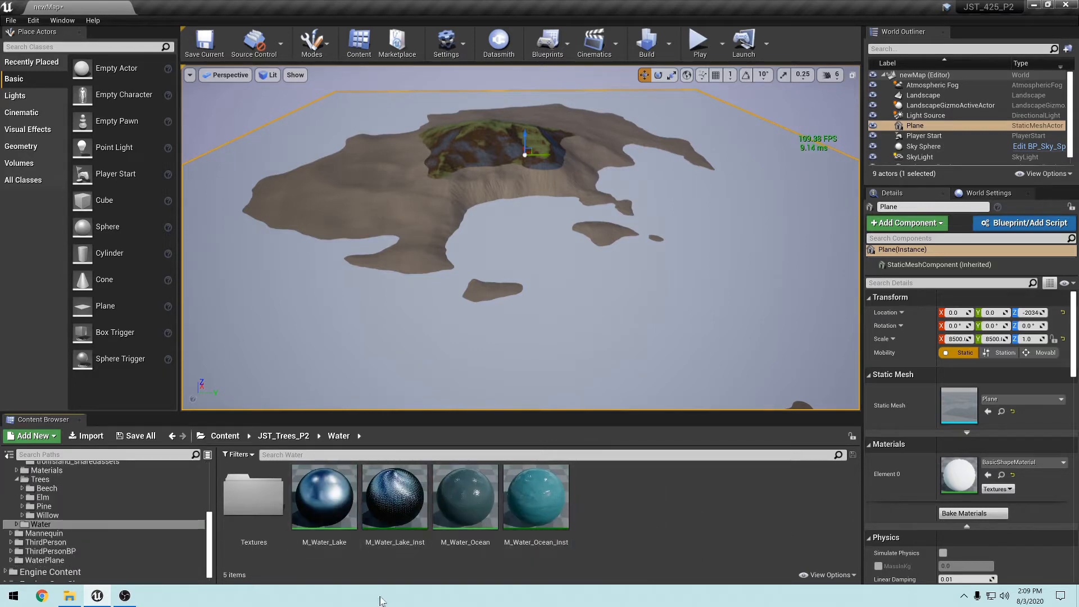
pyautogui.click(402, 502)
pyautogui.click(523, 497)
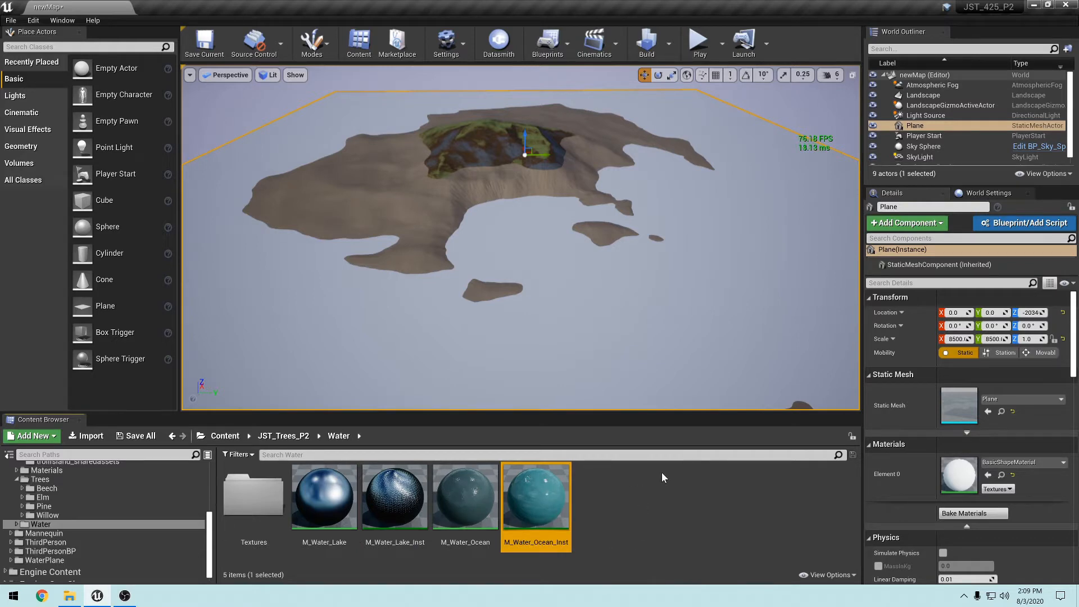
pyautogui.click(615, 519)
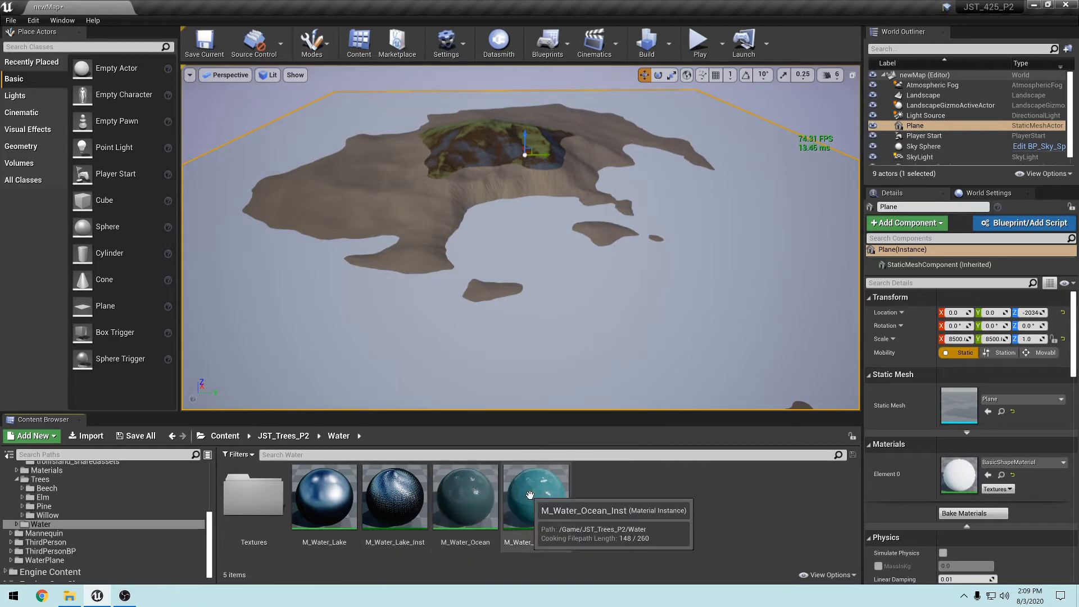
pyautogui.moveTo(529, 495); pyautogui.dragTo(983, 479)
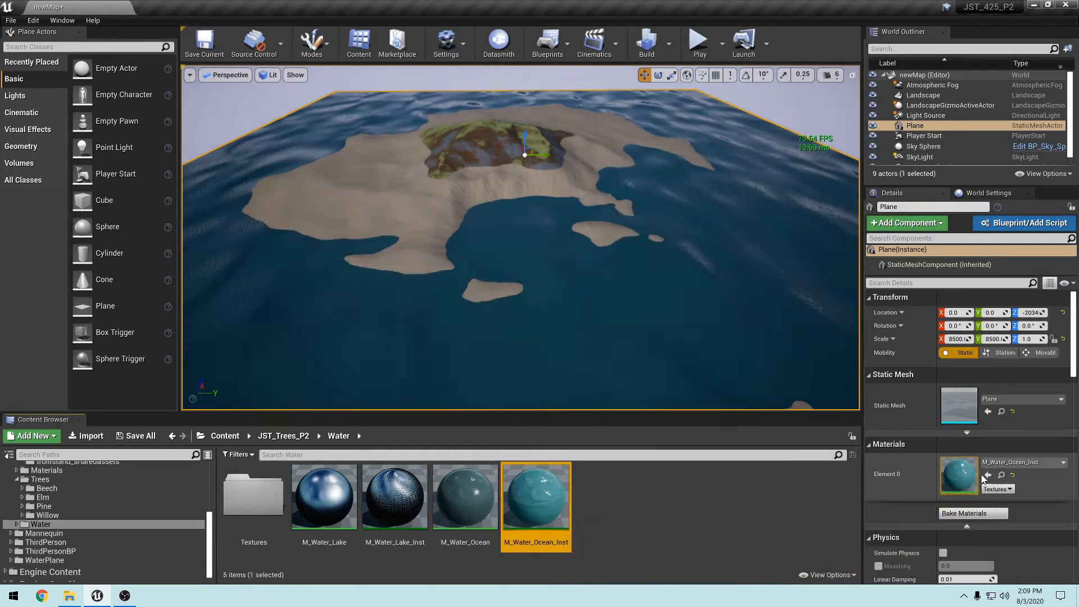
# Open the newMap_Instance material from the Maps Materials folder and arrange its editor window beside the island view, stretched taller.
pyautogui.moveTo(578, 282); pyautogui.dragTo(541, 270, button='right')
pyautogui.press('w')
pyautogui.press('a')
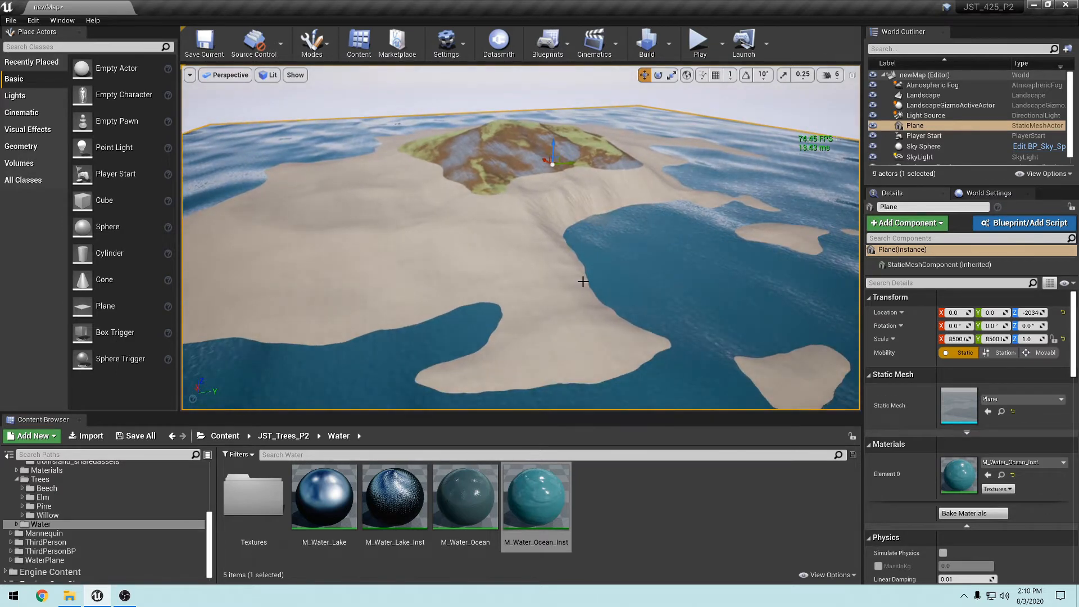
pyautogui.click(283, 436)
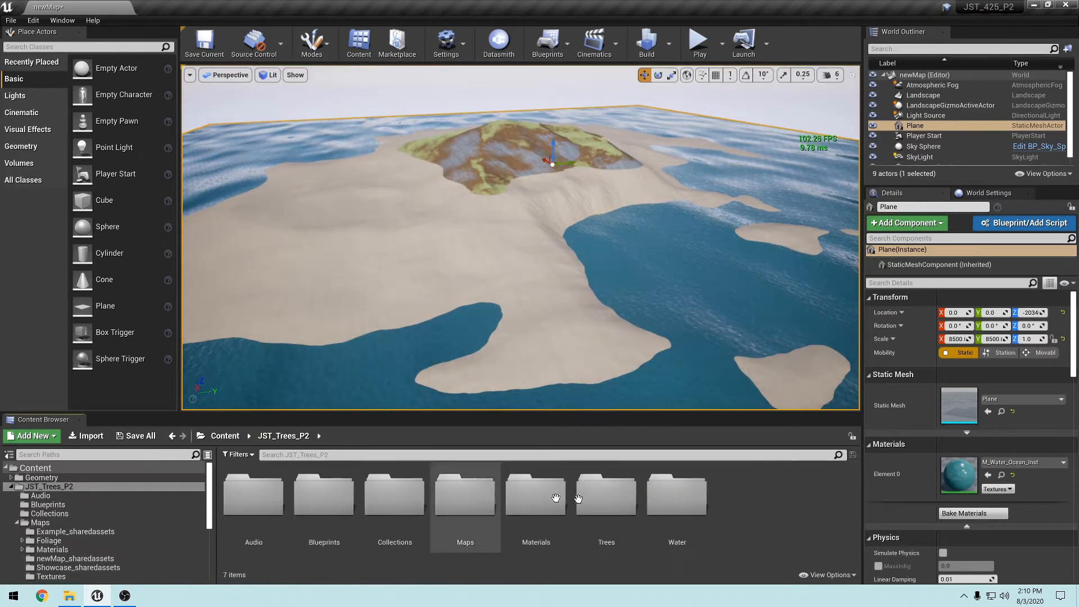
pyautogui.doubleClick(466, 497)
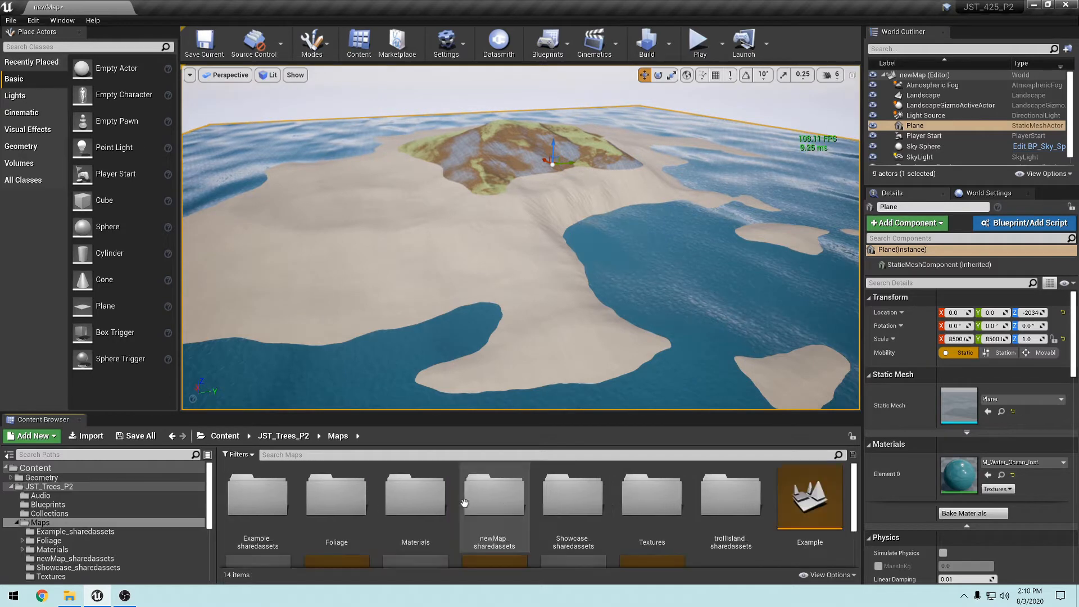
pyautogui.doubleClick(405, 503)
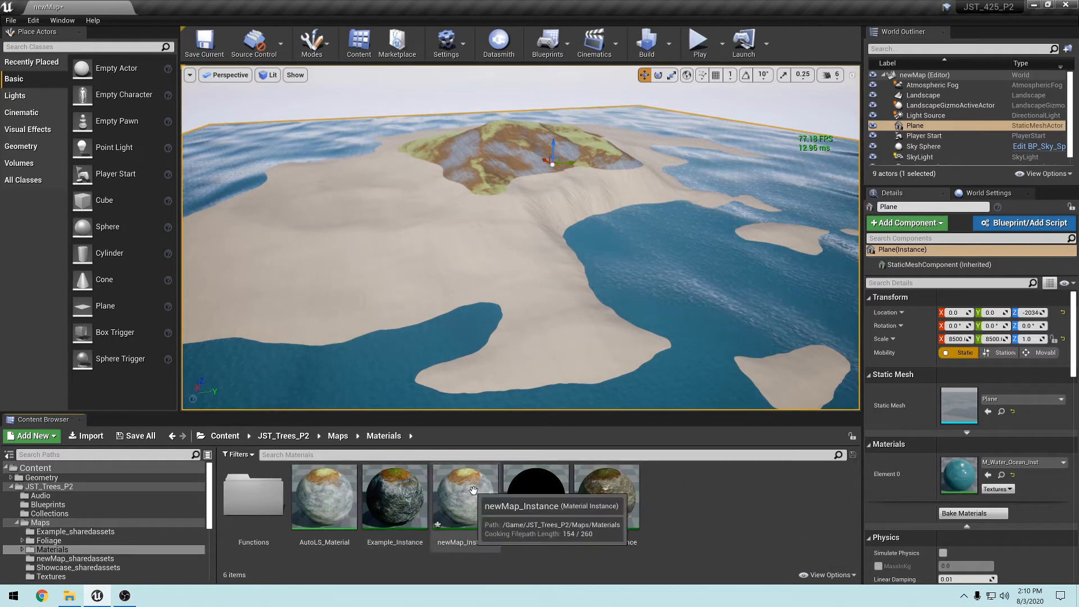
pyautogui.doubleClick(471, 502)
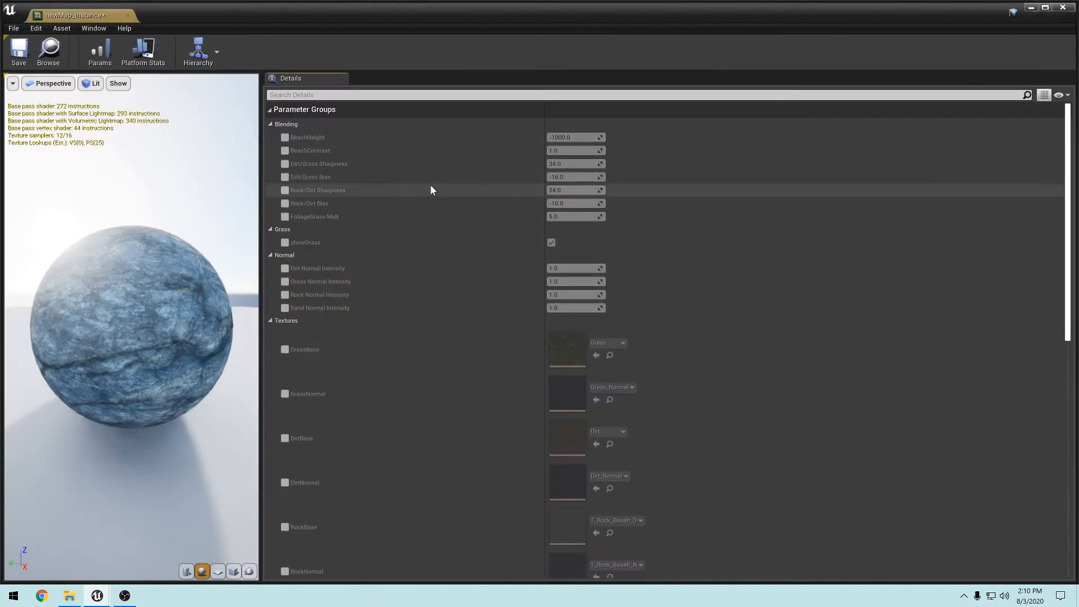
pyautogui.moveTo(101, 24); pyautogui.dragTo(751, 103)
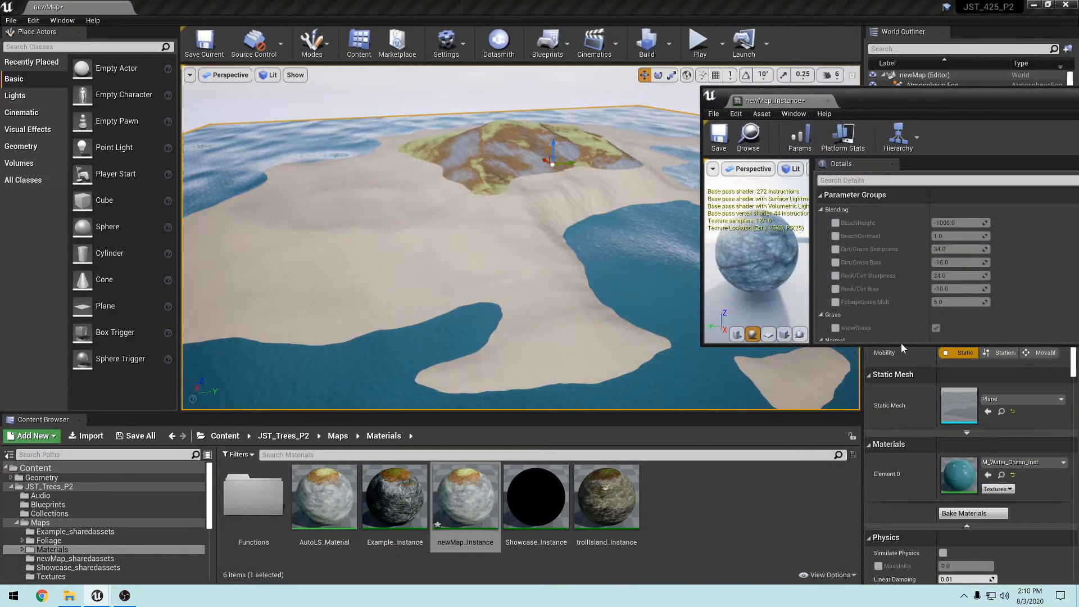
pyautogui.moveTo(901, 344); pyautogui.dragTo(880, 545)
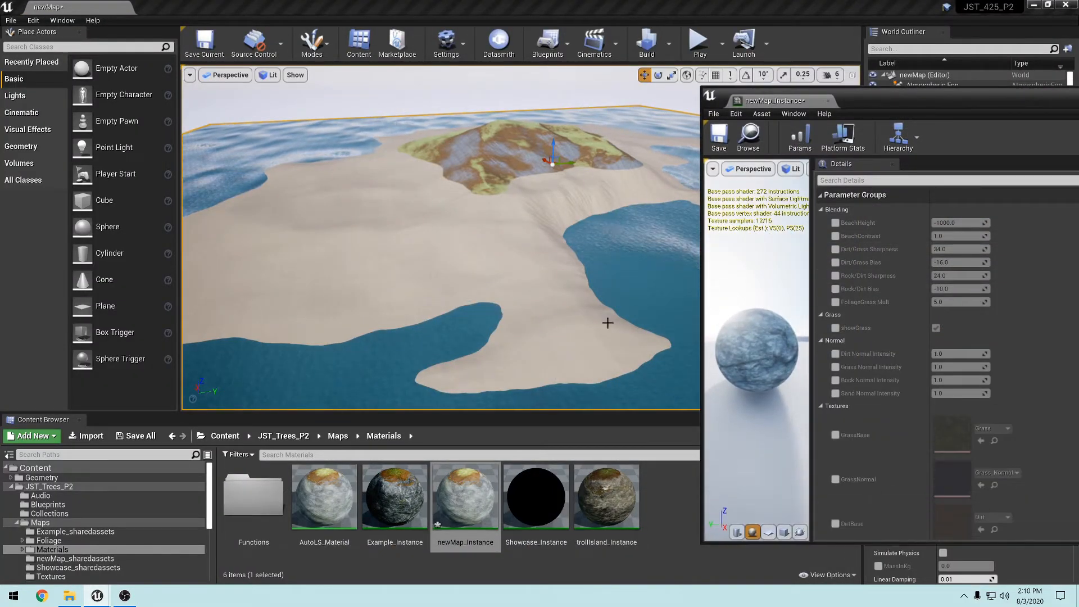
# Enable the BeachHeight override in newMap_Instance and set it to -13500.
pyautogui.moveTo(607, 323)
pyautogui.mouseDown(button='right')
pyautogui.moveTo(641, 301)
pyautogui.moveTo(590, 307)
pyautogui.moveTo(599, 311)
pyautogui.mouseUp(button='right')
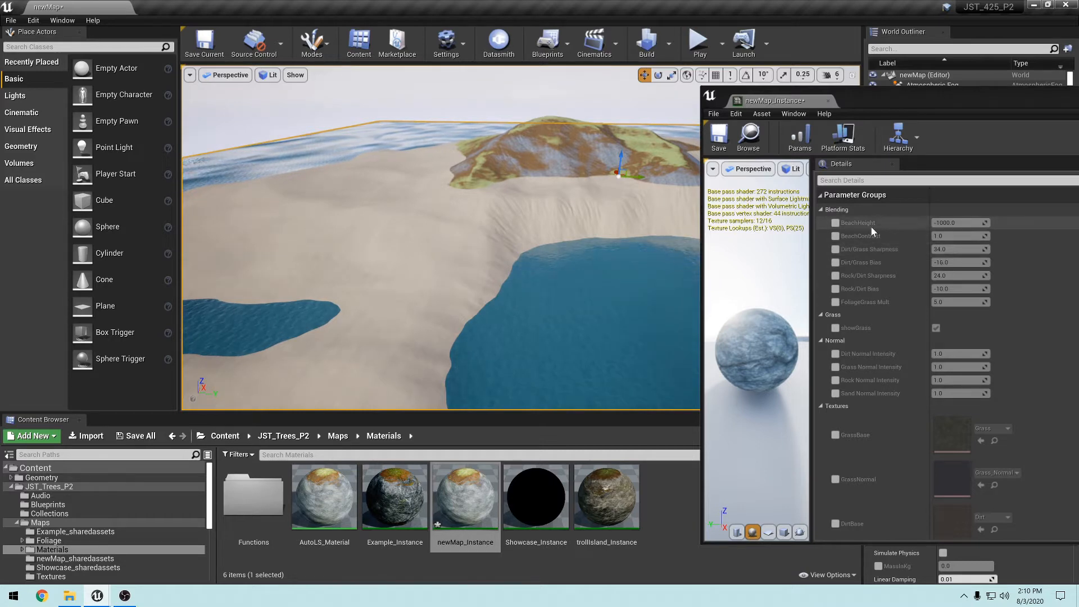
pyautogui.click(835, 222)
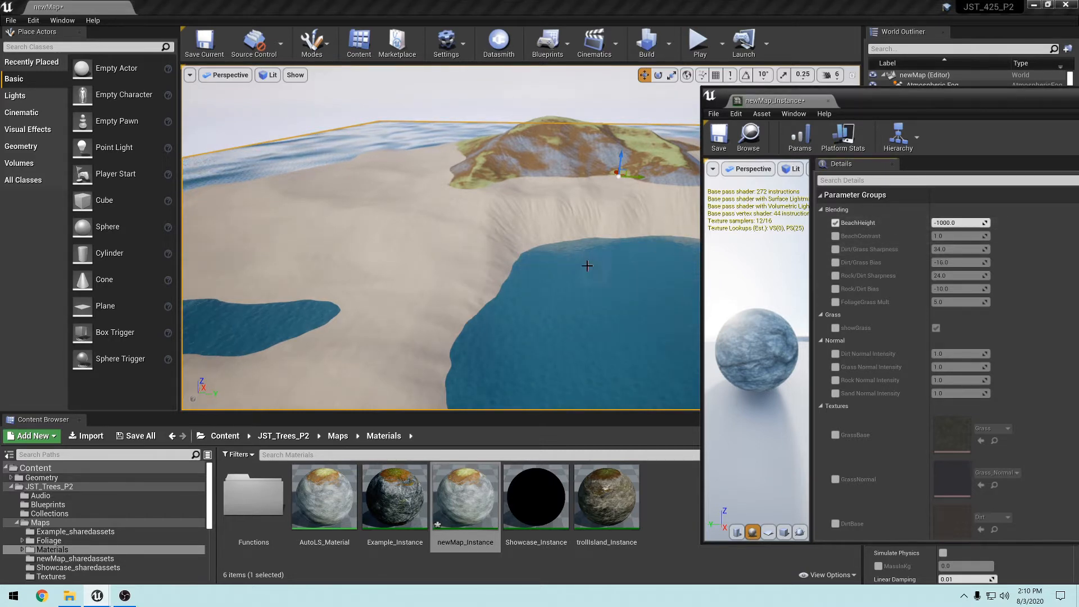
pyautogui.scroll(4, 574, 273)
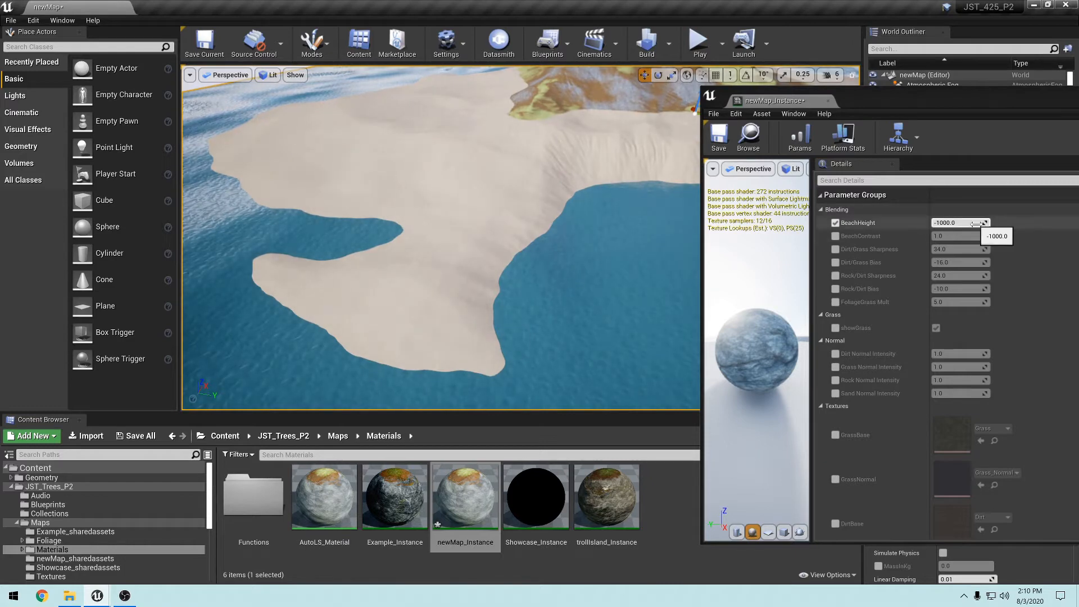
pyautogui.click(977, 223)
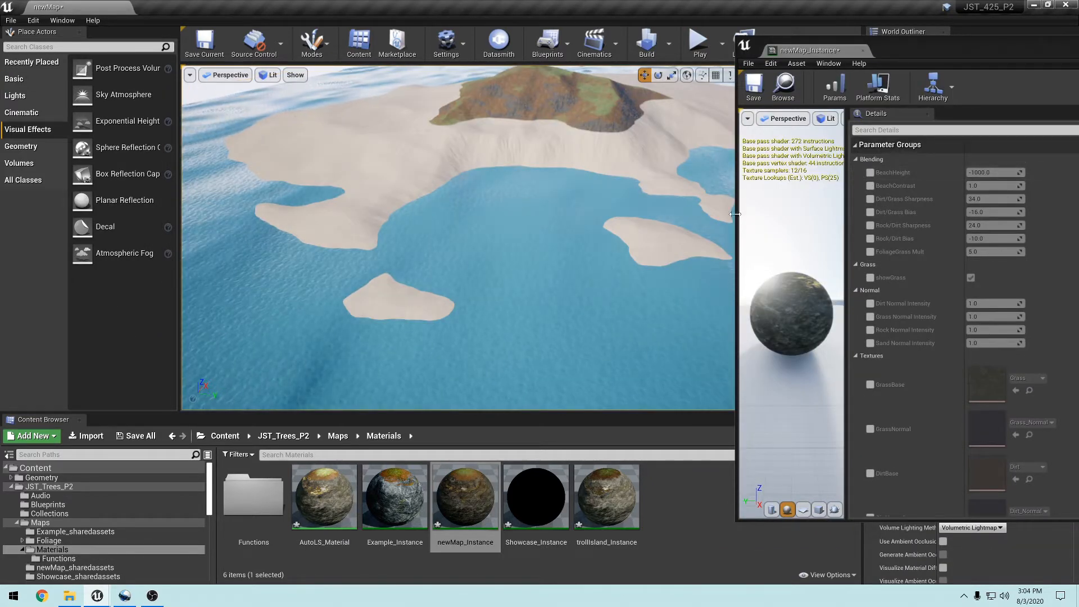
pyautogui.moveTo(457, 237)
pyautogui.mouseDown(button='right')
pyautogui.moveTo(470, 216)
pyautogui.moveTo(449, 223)
pyautogui.moveTo(464, 222)
pyautogui.mouseUp(button='right')
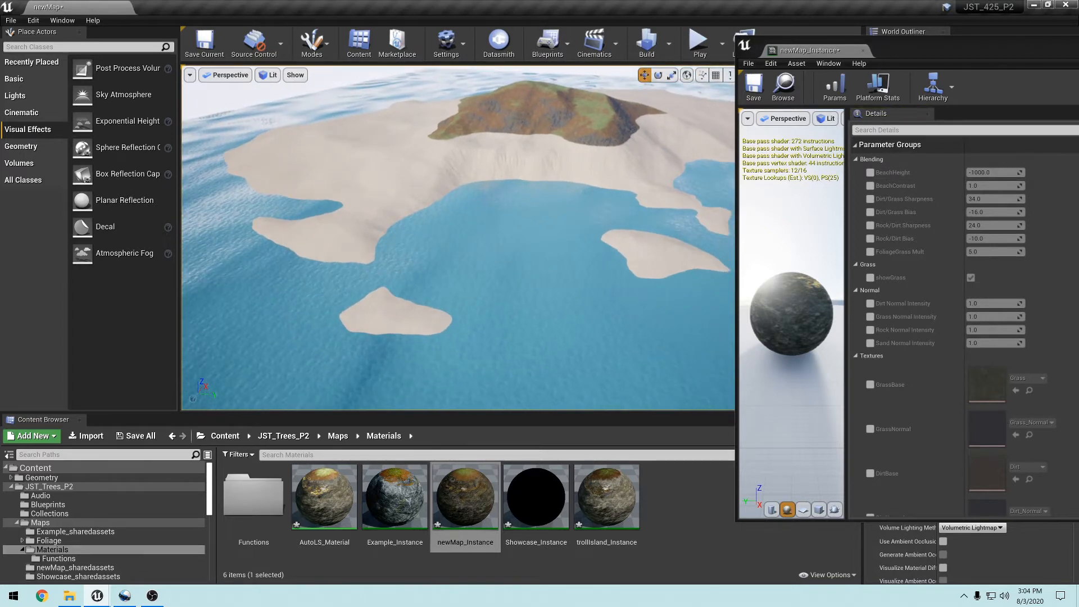
pyautogui.click(870, 173)
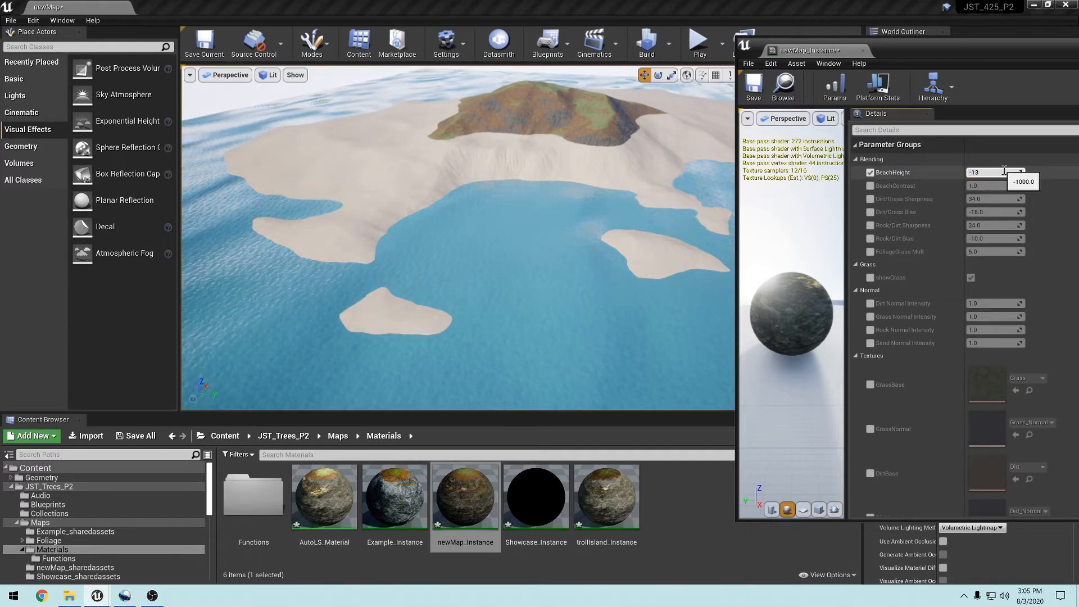
pyautogui.press('Return')
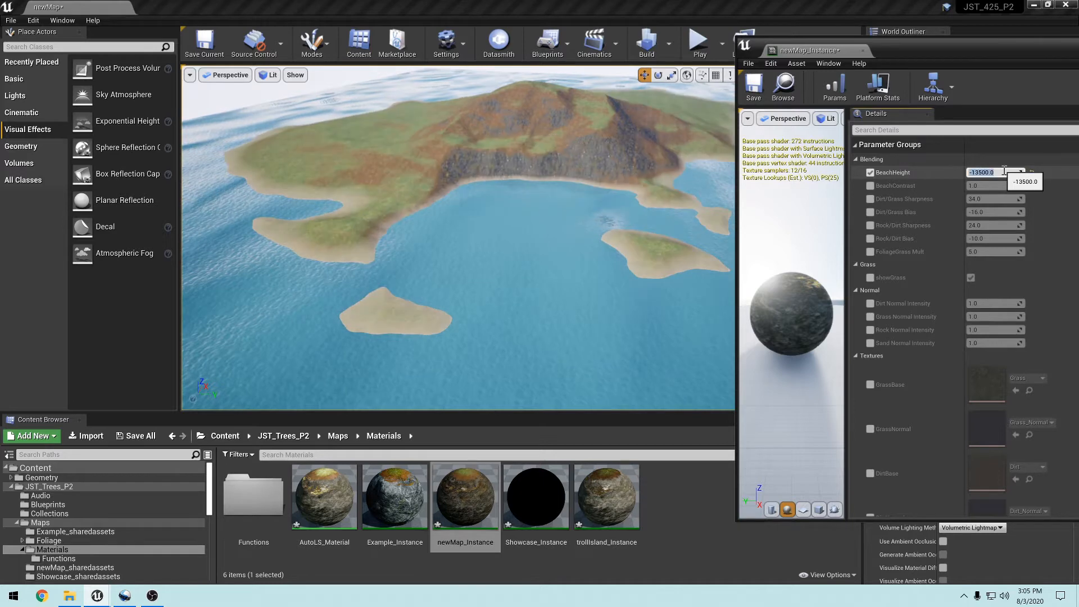
# Enable the BeachContrast override in newMap_Instance and set it to 15, checking the sand edge up close at the shoreline.
pyautogui.moveTo(549, 188); pyautogui.dragTo(483, 145, button='right')
pyautogui.press('w')
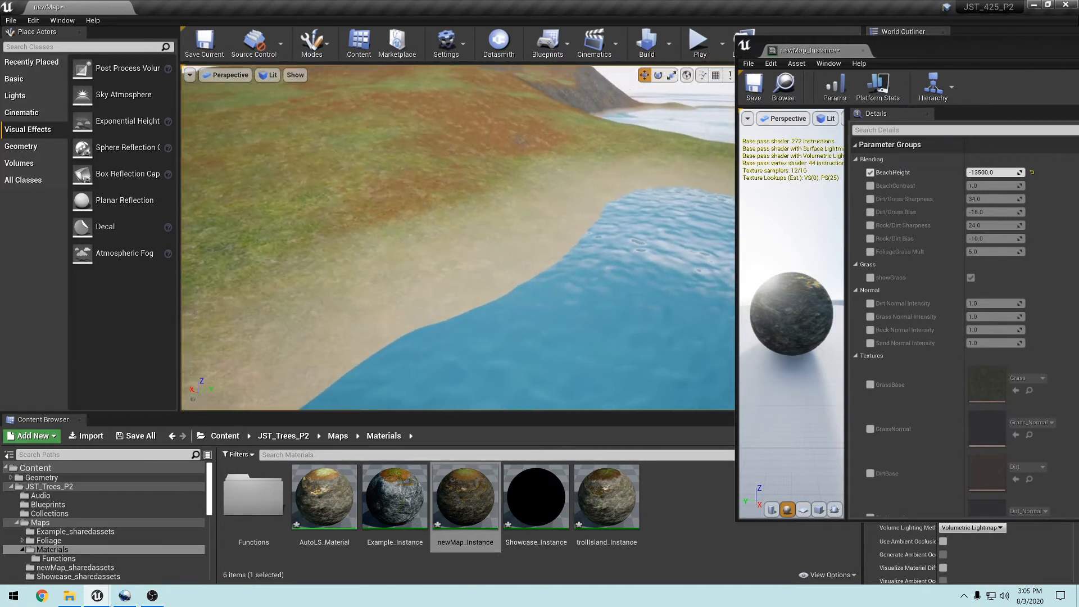
pyautogui.click(873, 186)
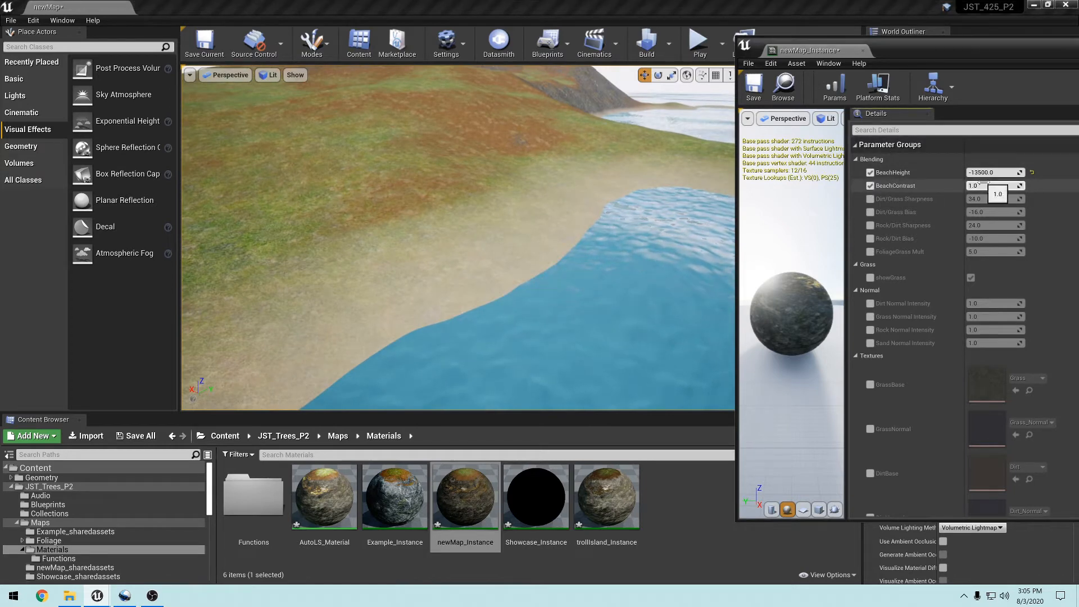
pyautogui.press('Return')
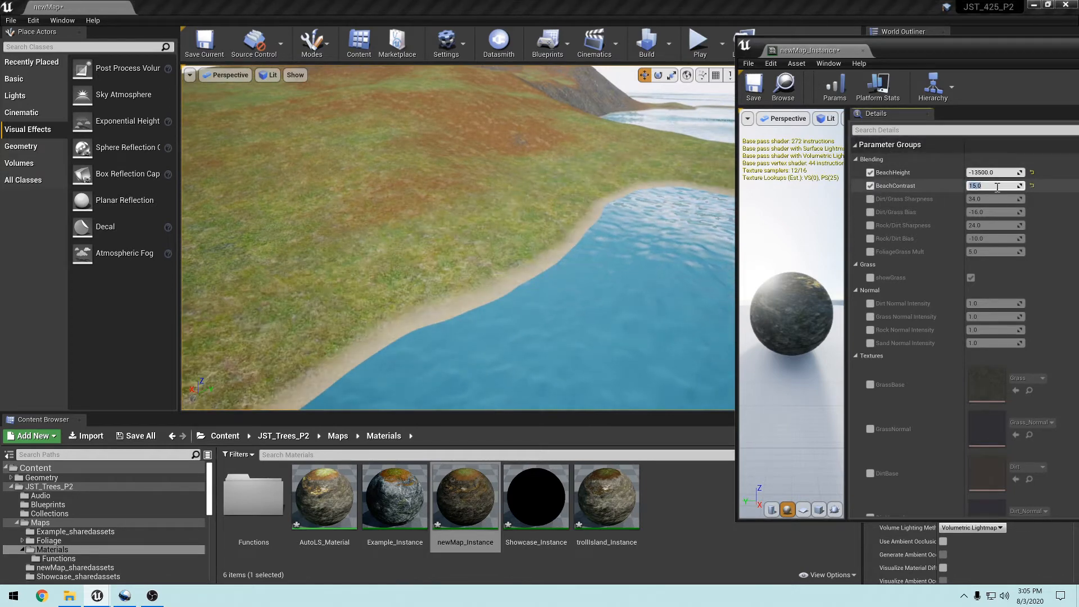
# Try a BeachHeight of -13200 in newMap_Instance and compare the beach width along the shoreline.
pyautogui.moveTo(663, 205); pyautogui.dragTo(571, 224, button='right')
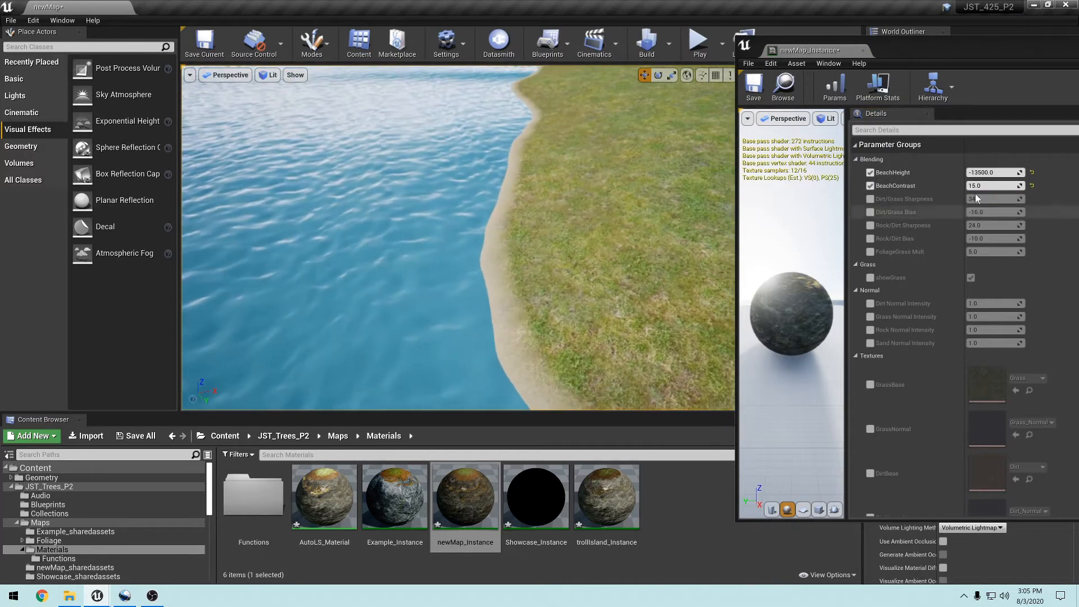
pyautogui.click(1002, 172)
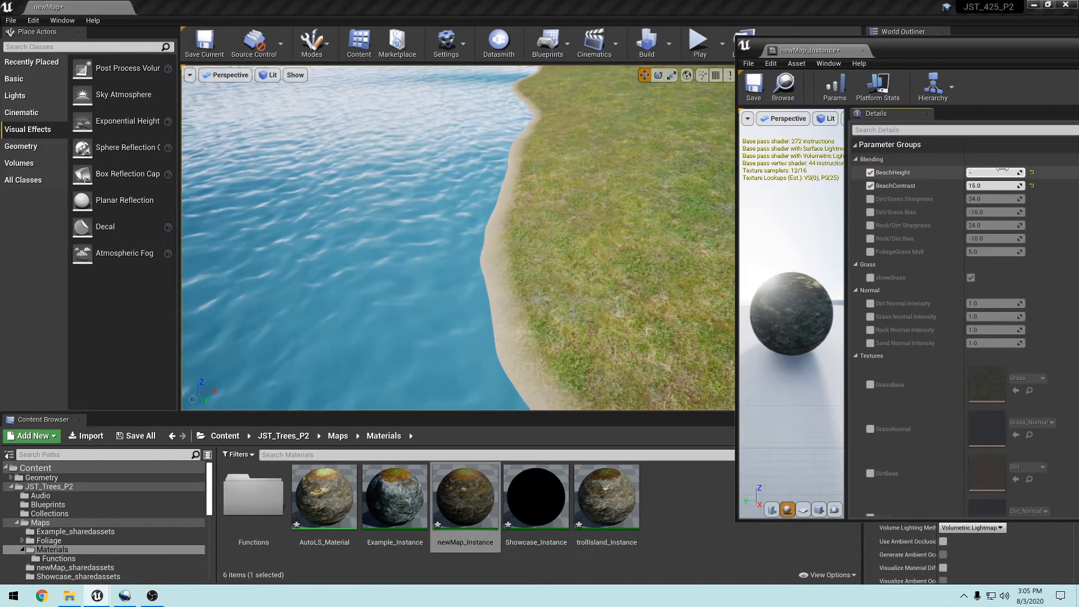
pyautogui.press('Return')
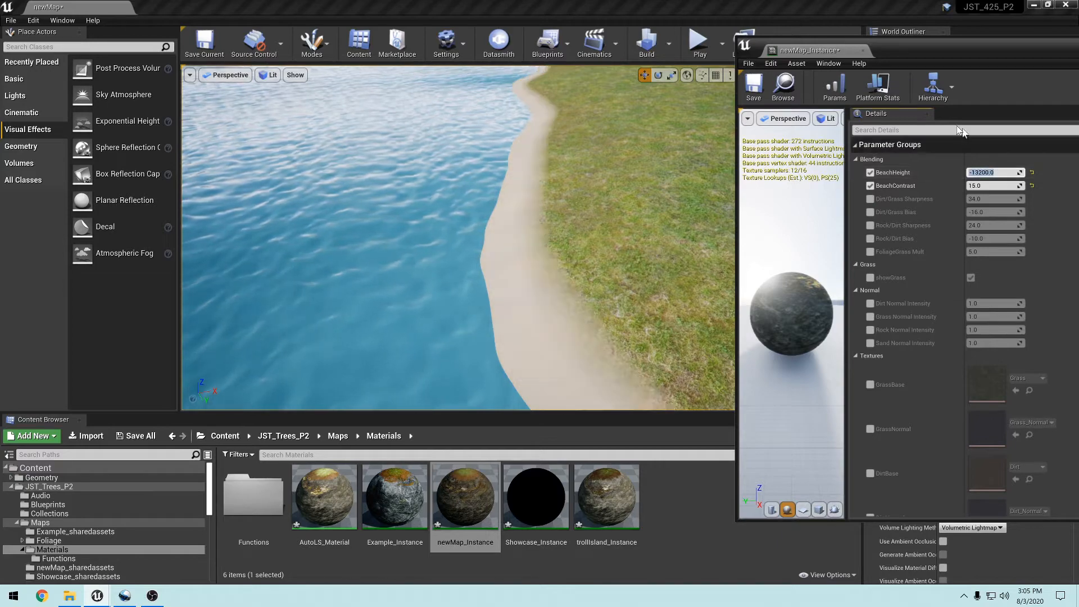
pyautogui.moveTo(612, 248); pyautogui.dragTo(647, 244, button='right')
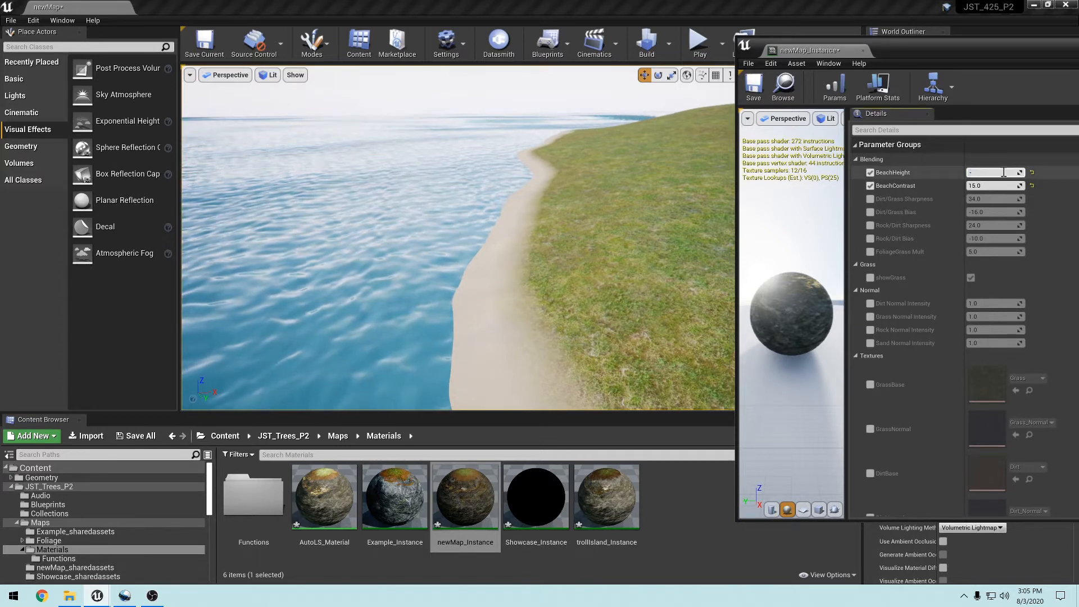
pyautogui.press('Return')
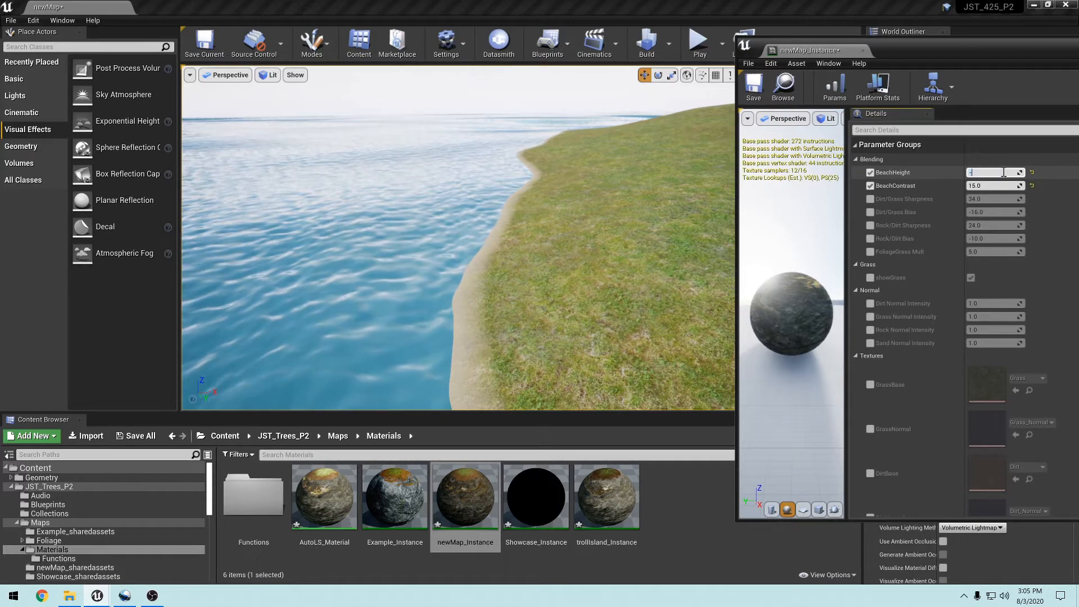
# Set BeachHeight in newMap_Instance to -12750 and check the beach band around the island.
pyautogui.write('-12750')
pyautogui.press('Return')
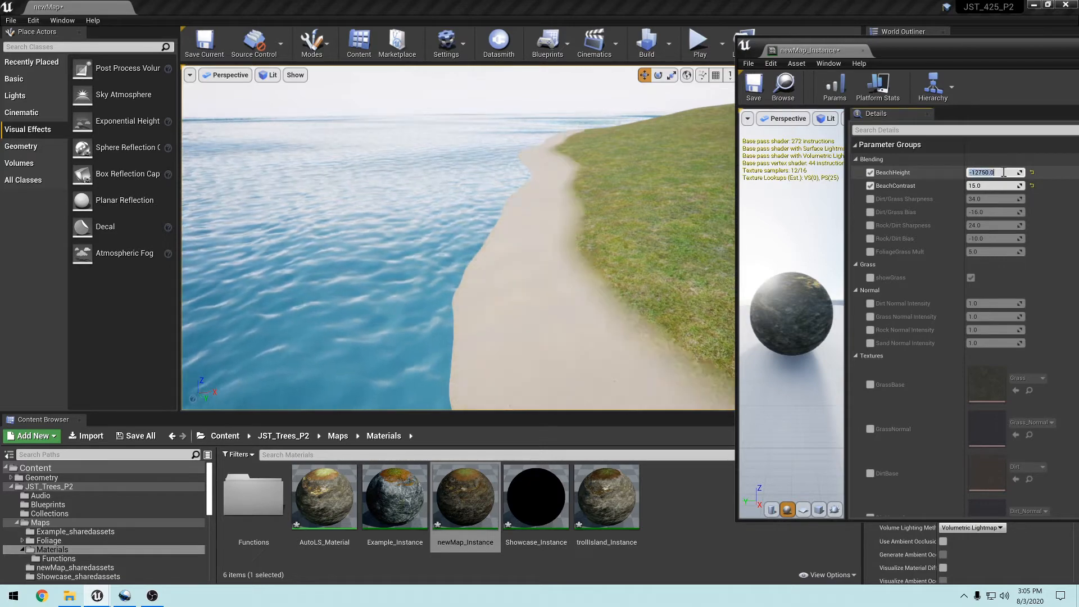
pyautogui.moveTo(659, 164); pyautogui.dragTo(821, 225, button='right')
pyautogui.moveTo(458, 238); pyautogui.dragTo(326, 208, button='right')
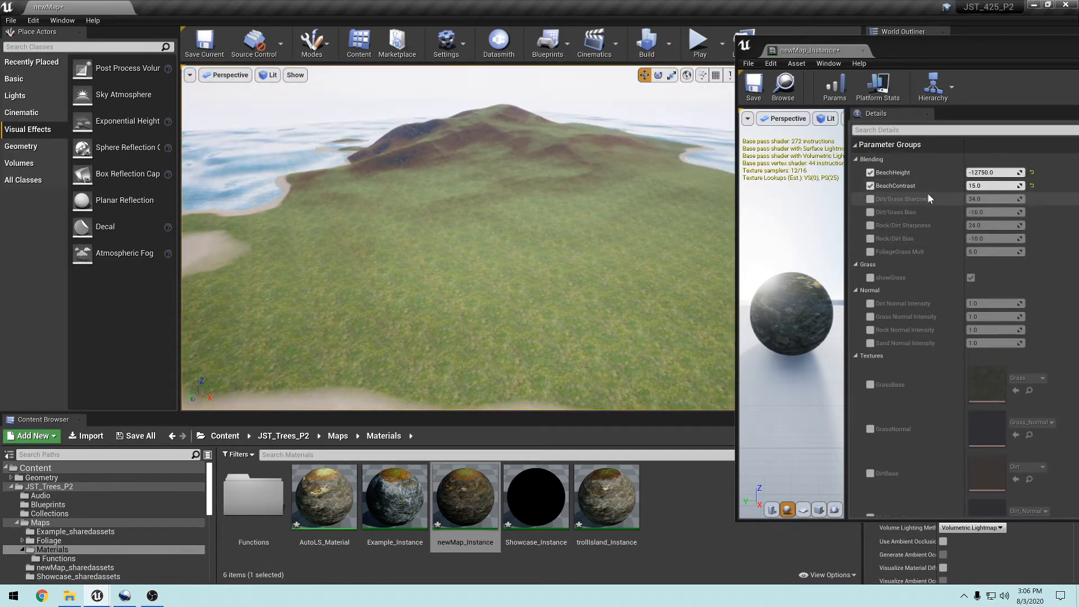
# Enable the Dirt/Grass Sharpness override, try a value of 30, and inspect the dirt coverage on the island's slopes.
pyautogui.moveTo(562, 225); pyautogui.dragTo(522, 217, button='right')
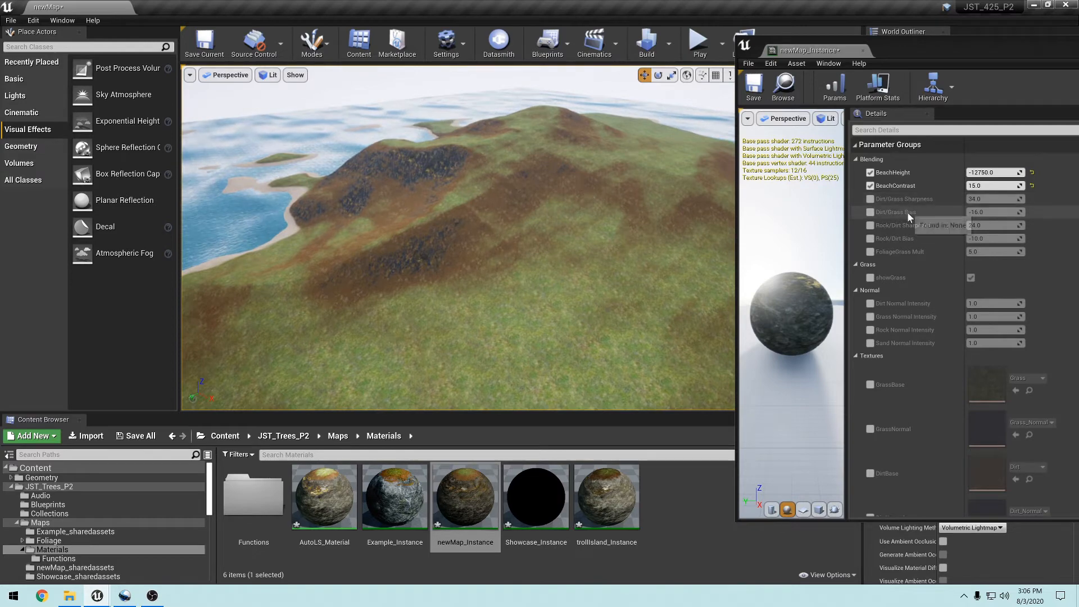
pyautogui.moveTo(626, 222); pyautogui.dragTo(655, 239, button='right')
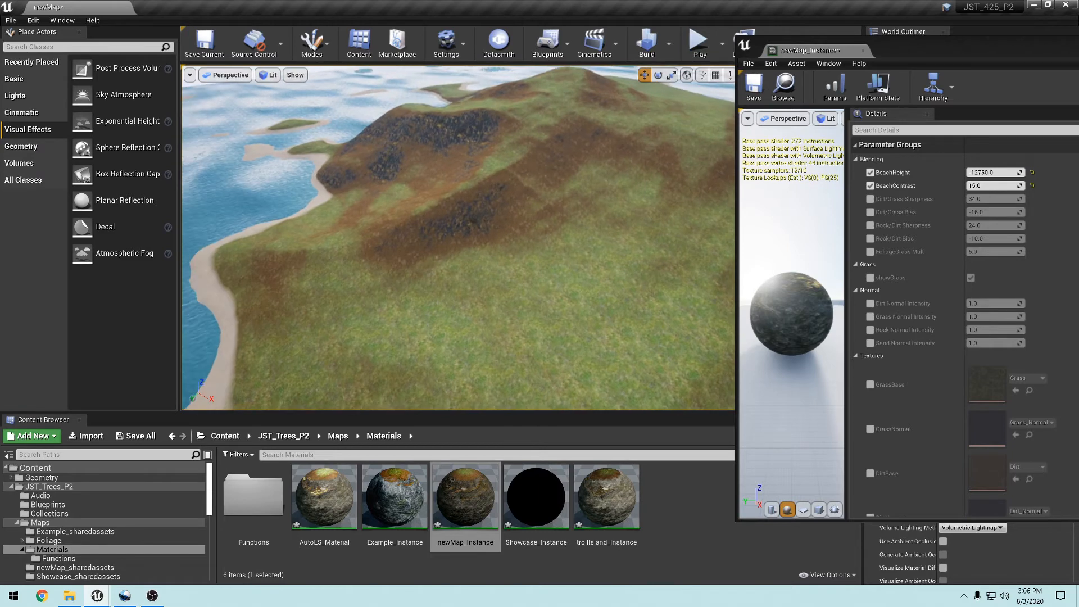
pyautogui.click(870, 203)
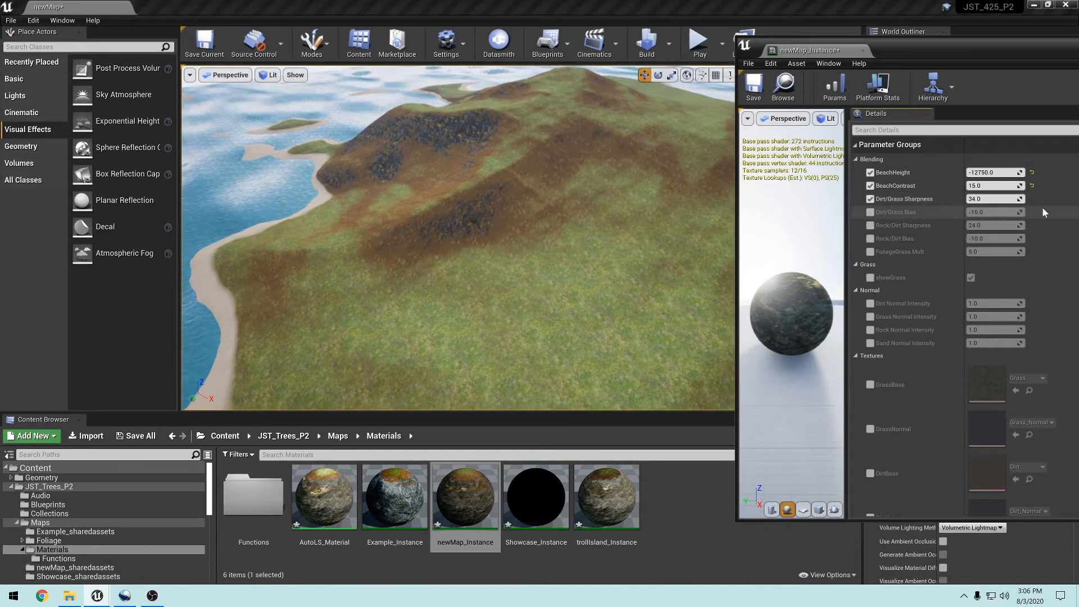
pyautogui.click(870, 201)
pyautogui.click(1006, 200)
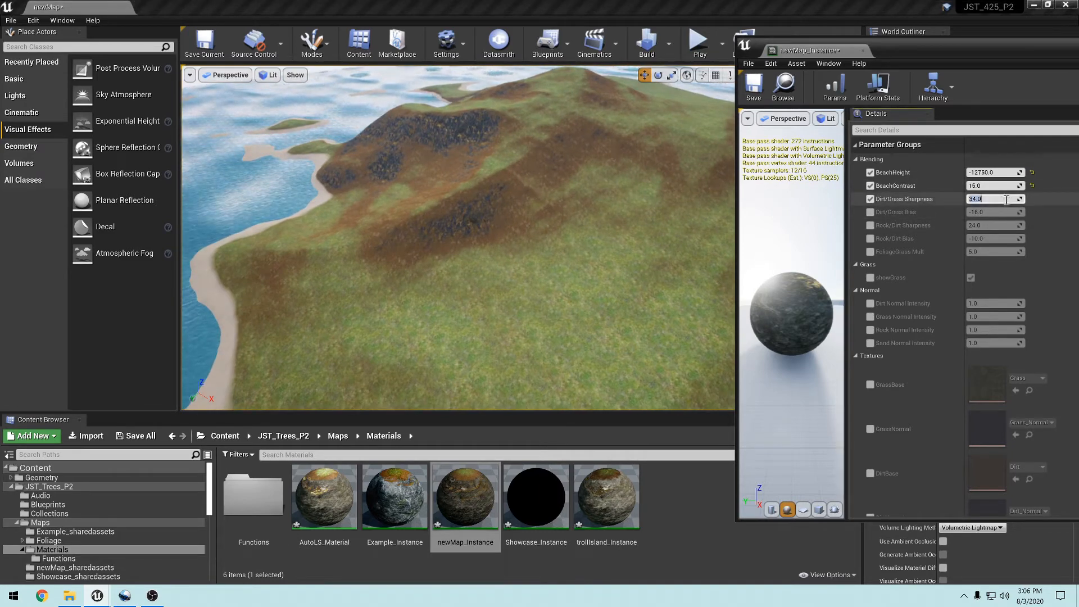
pyautogui.write('30')
pyautogui.press('Return')
pyautogui.moveTo(687, 229); pyautogui.dragTo(585, 219, button='right')
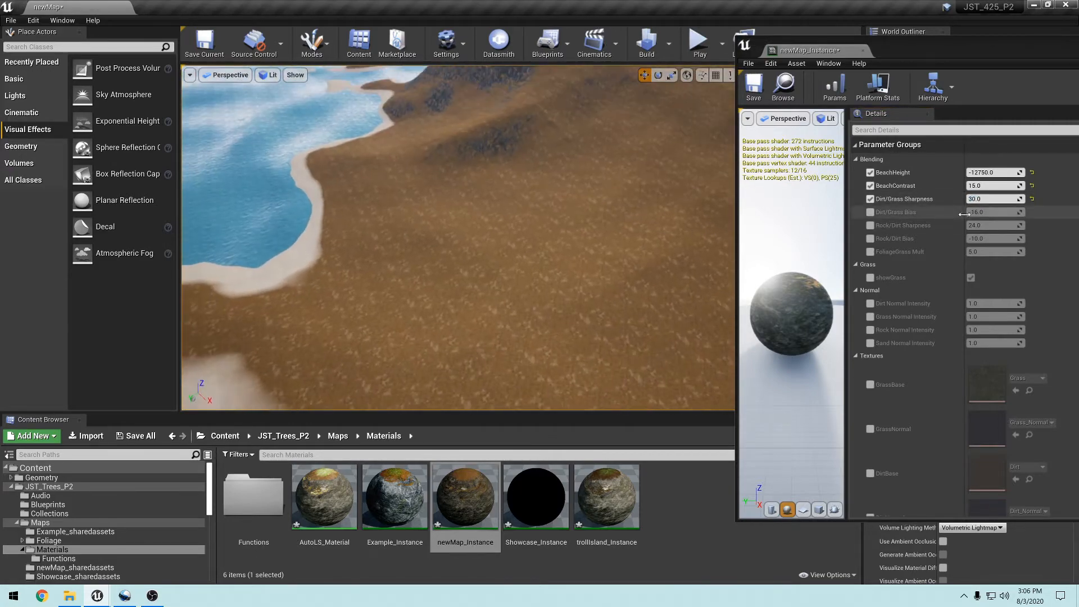
# Try a Dirt/Grass Sharpness of 36 and check the grass coverage across the island.
pyautogui.click(998, 201)
pyautogui.write('36')
pyautogui.press('Return')
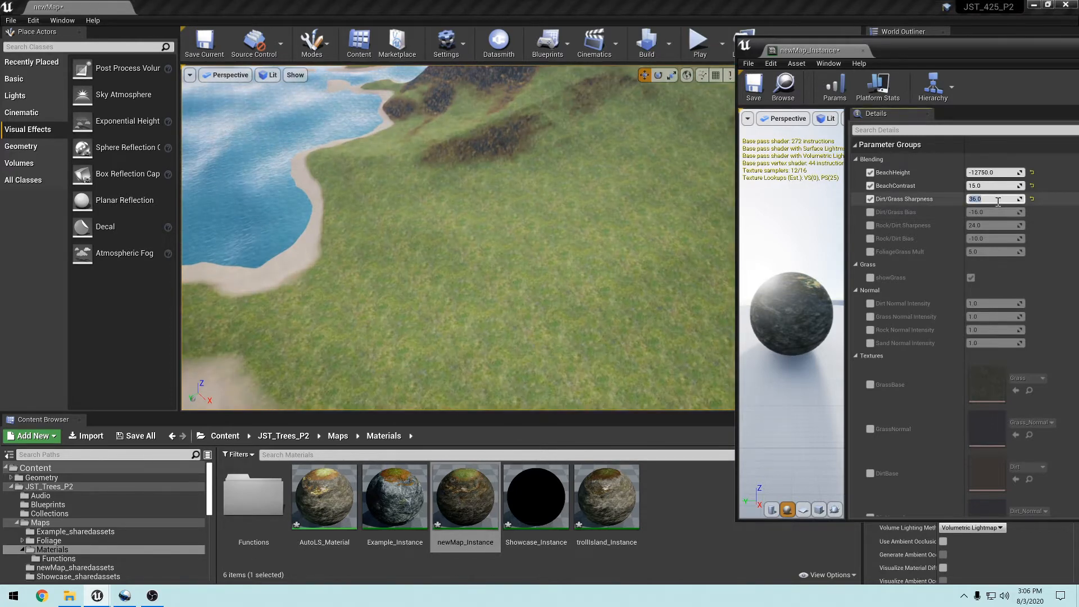
pyautogui.moveTo(731, 177); pyautogui.dragTo(761, 136, button='right')
# Try Dirt/Grass Sharpness values of 32 and 33, inspecting the dirt and grass blend on the hillsides.
pyautogui.click(996, 198)
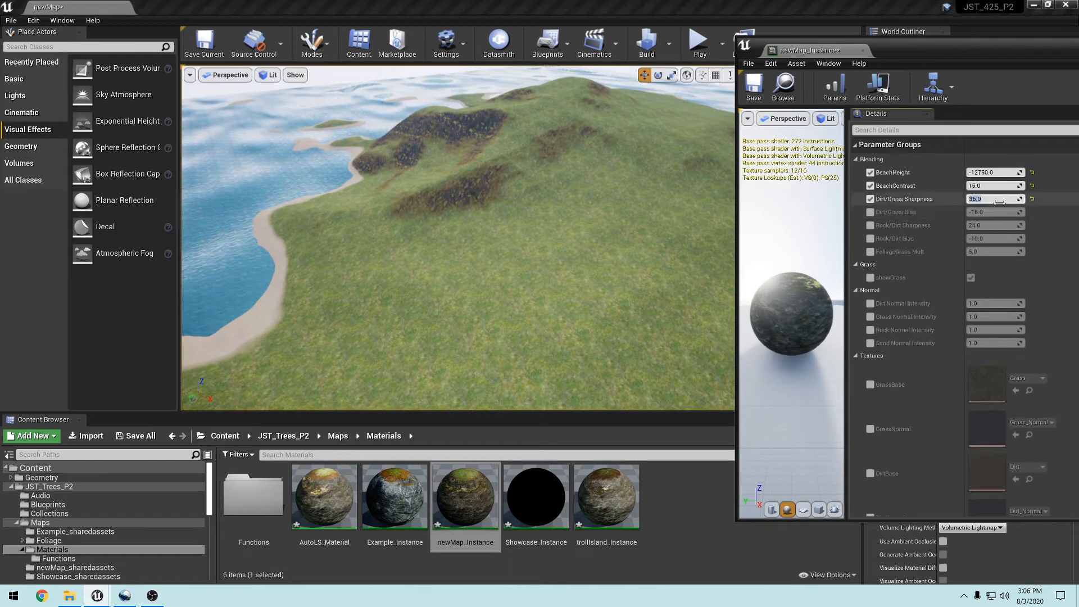
pyautogui.write('32')
pyautogui.press('Return')
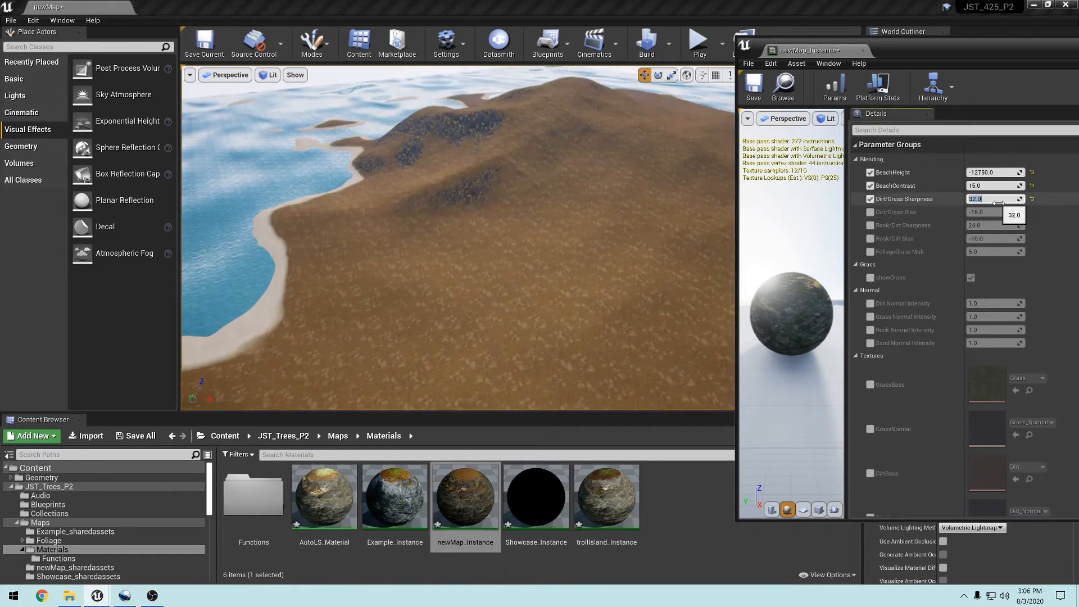
pyautogui.write('33')
pyautogui.press('Return')
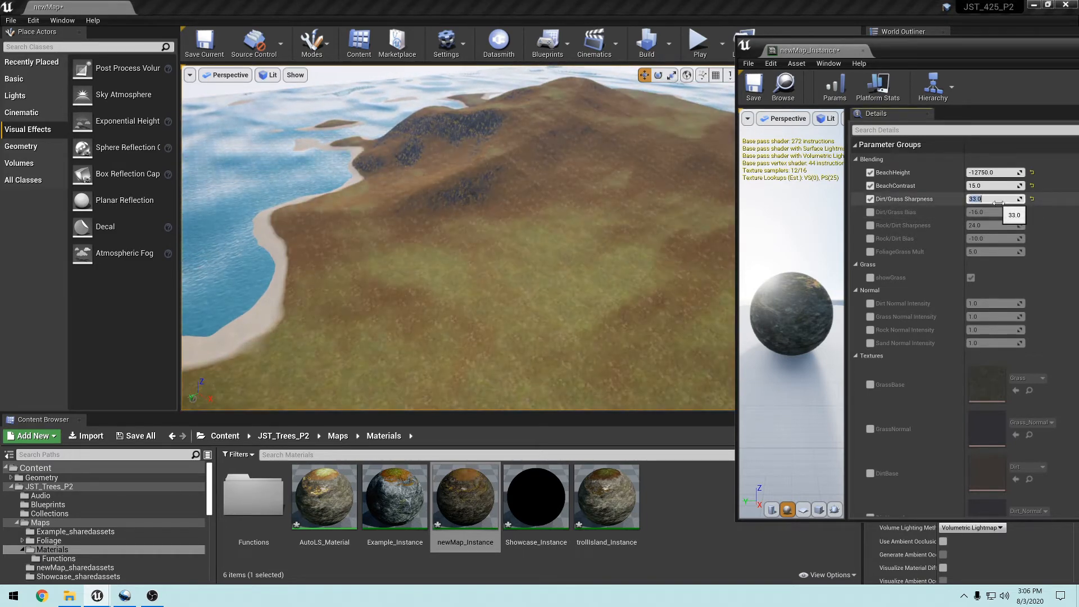
pyautogui.press('w')
pyautogui.moveTo(672, 236); pyautogui.dragTo(494, 278, button='right')
pyautogui.press('s')
# Compare Dirt/Grass Sharpness at 34 and 35, then return it to 34 and disable its override.
pyautogui.click(992, 199)
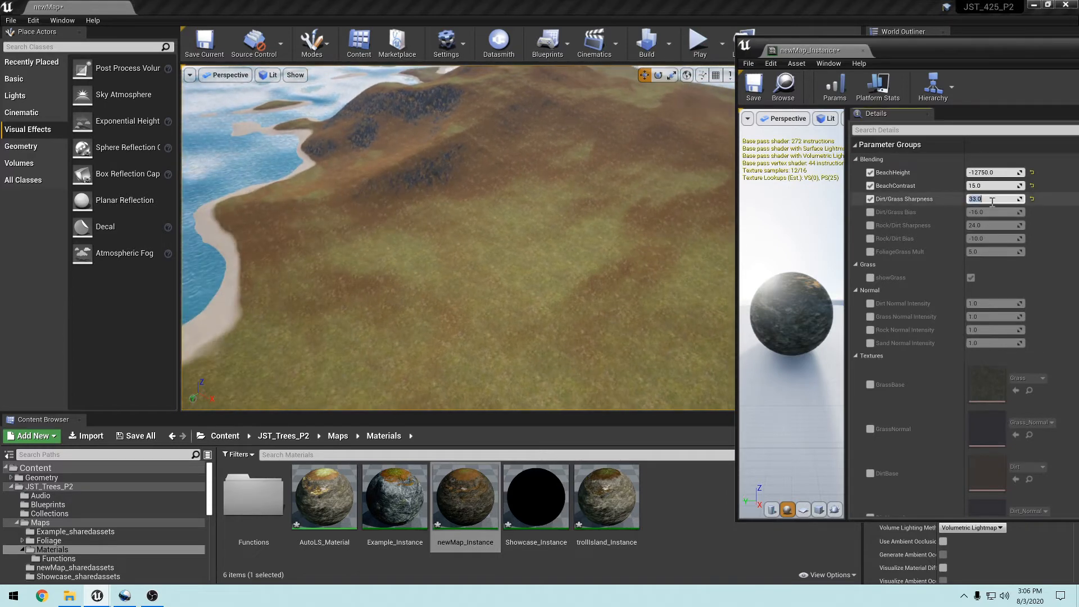
pyautogui.write('34')
pyautogui.press('Return')
pyautogui.write('35')
pyautogui.press('Return')
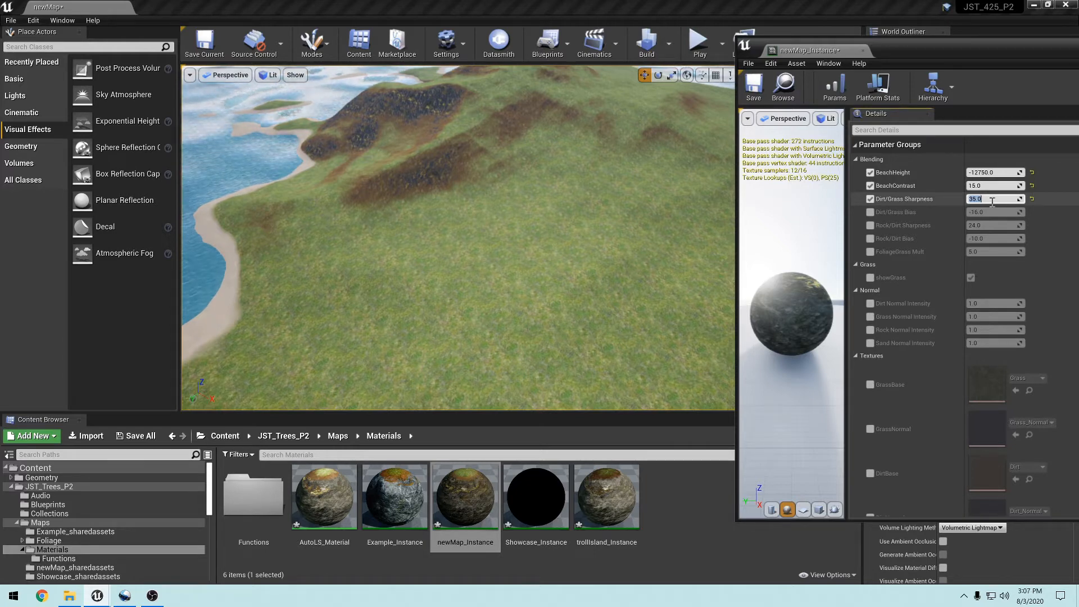
pyautogui.press('Return')
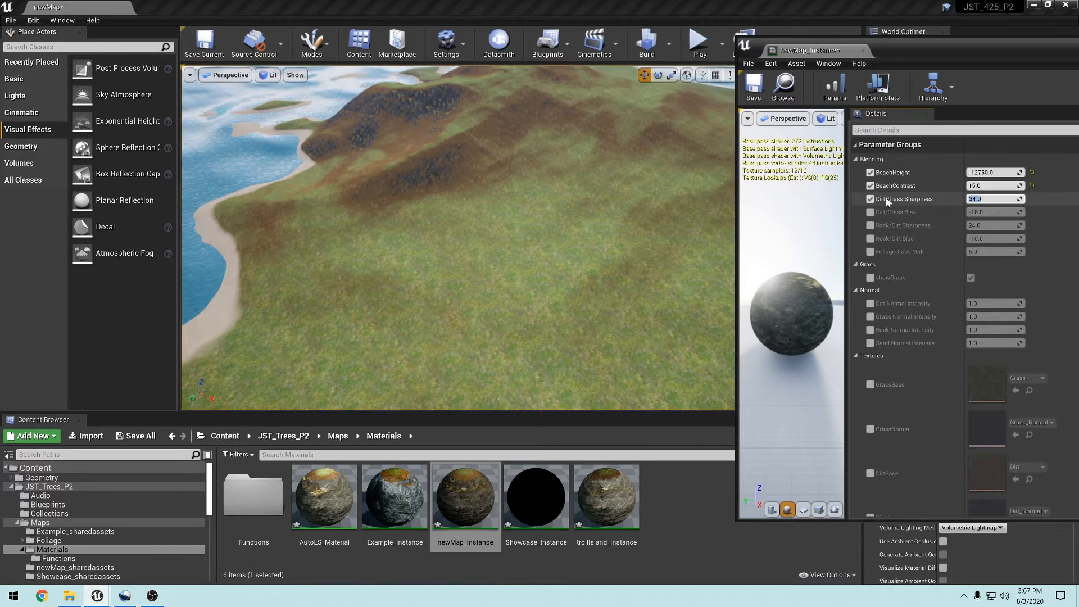
pyautogui.click(870, 199)
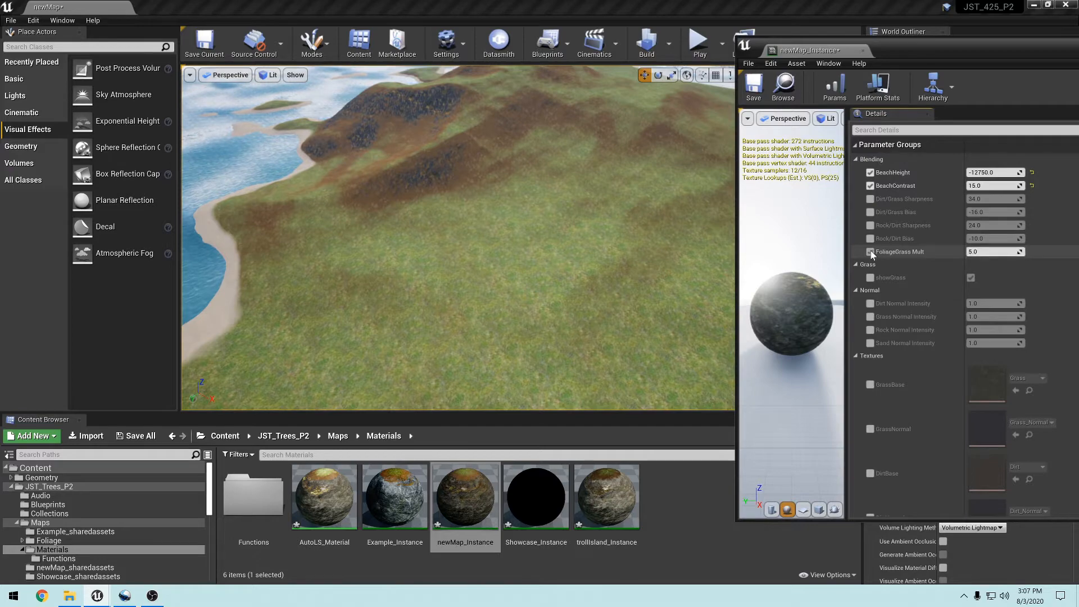
# Set the FoliageGrass Mult override to 1 and inspect the grass close to the ground.
pyautogui.moveTo(725, 222); pyautogui.dragTo(579, 188, button='right')
pyautogui.press('w')
pyautogui.click(986, 254)
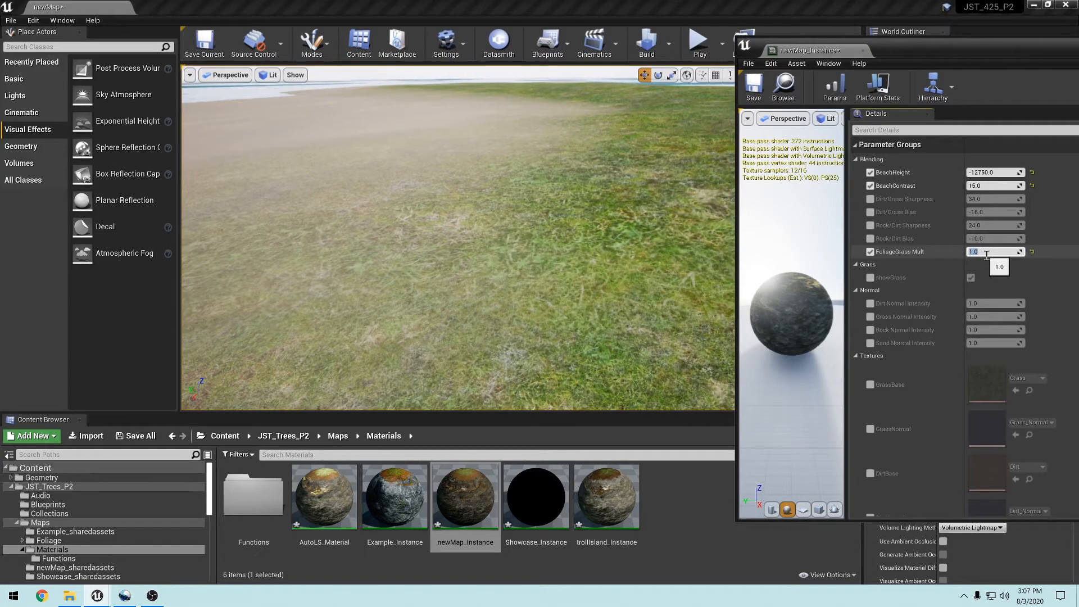
pyautogui.moveTo(608, 246); pyautogui.dragTo(472, 177, button='right')
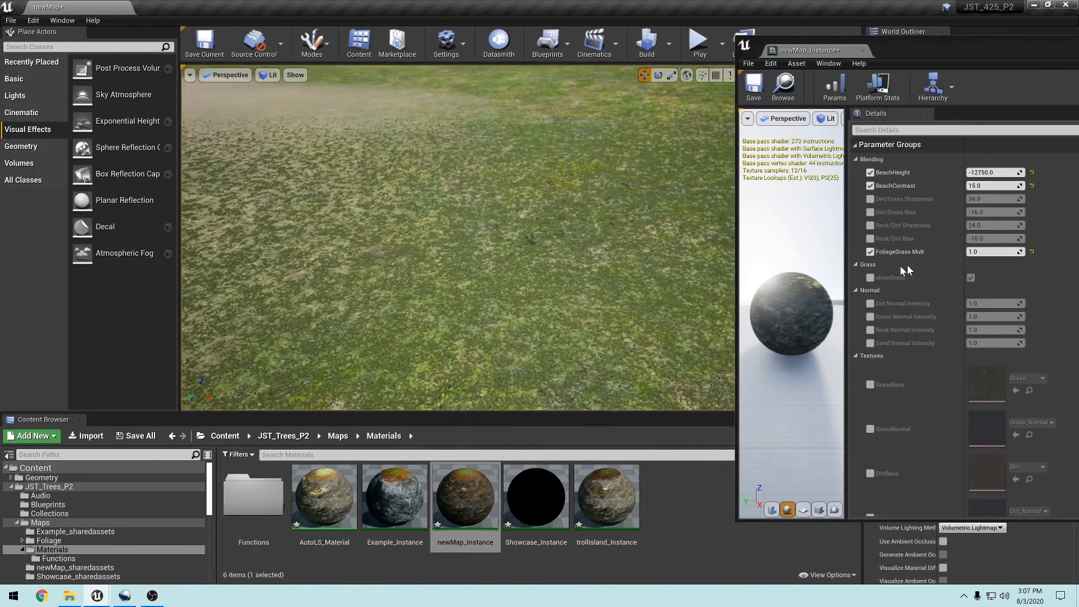
# Restore FoliageGrass Mult to 5 and disable its override in newMap_Instance.
pyautogui.click(995, 252)
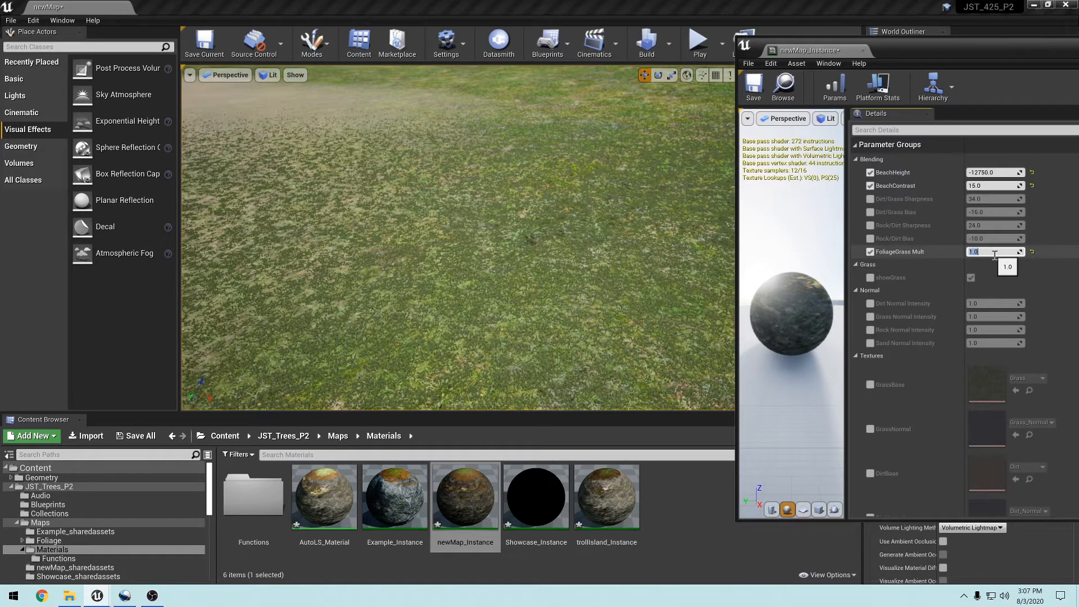
pyautogui.press('Return')
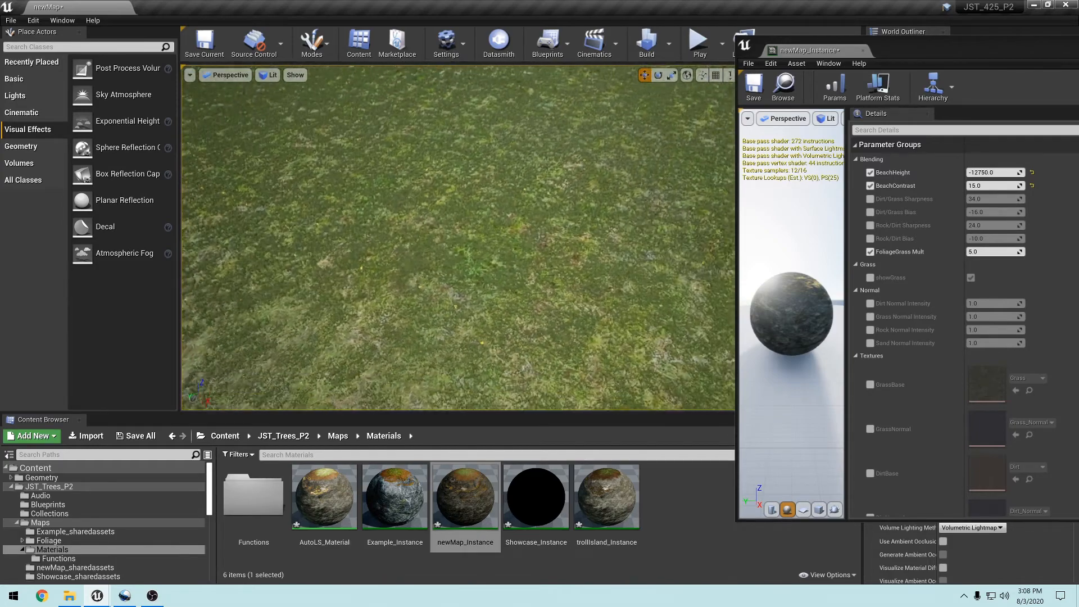
pyautogui.moveTo(457, 237); pyautogui.dragTo(438, 168, button='right')
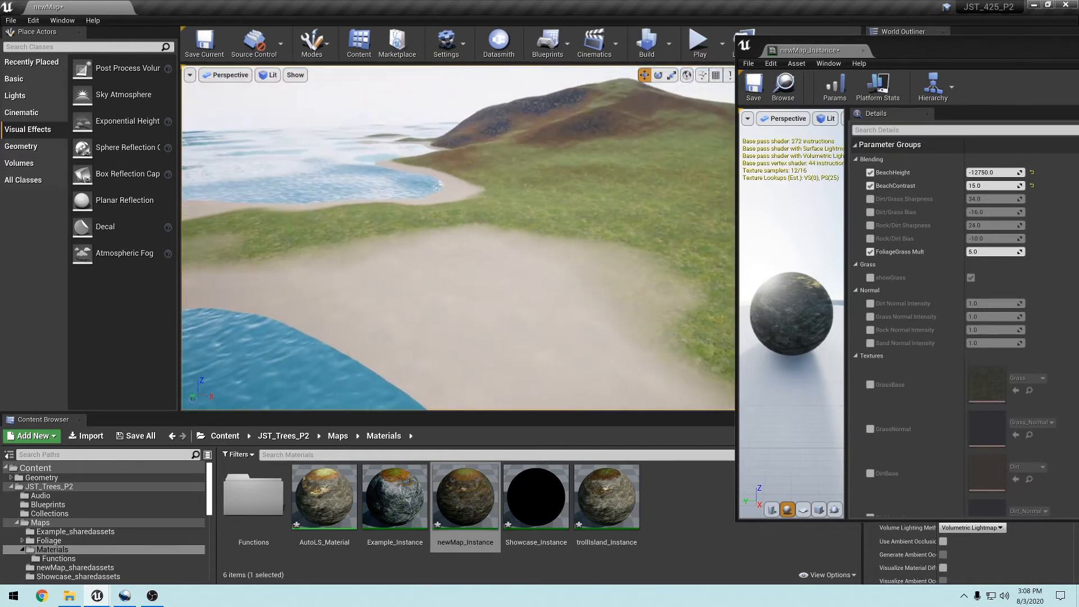
pyautogui.click(871, 252)
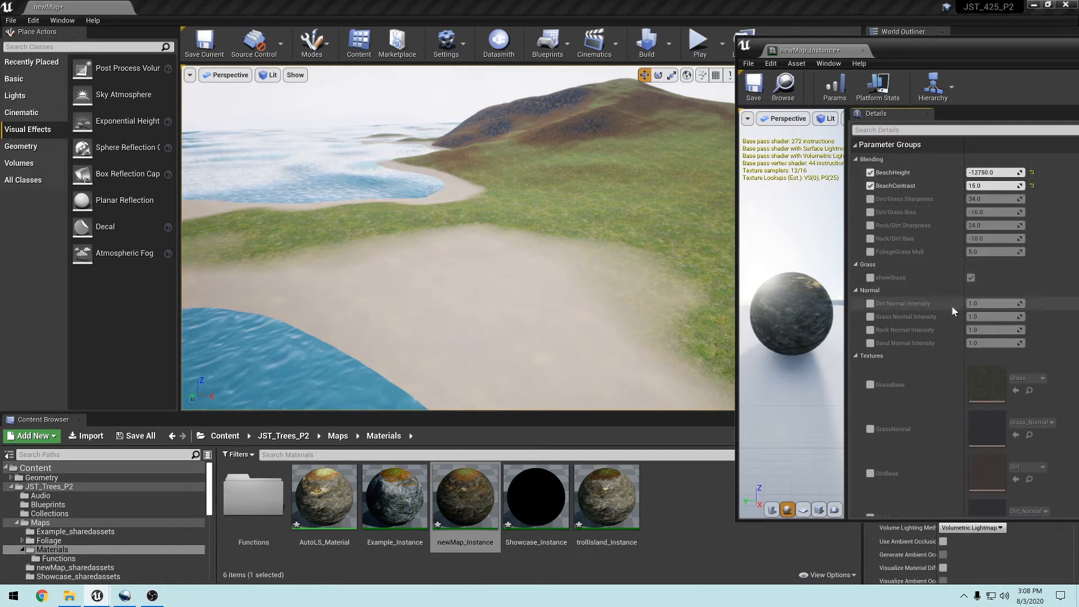
# Review the normal intensity, texture, tiling and tint parameters of newMap_Instance.
pyautogui.scroll(-2, 950, 306)
pyautogui.scroll(-6, 937, 311)
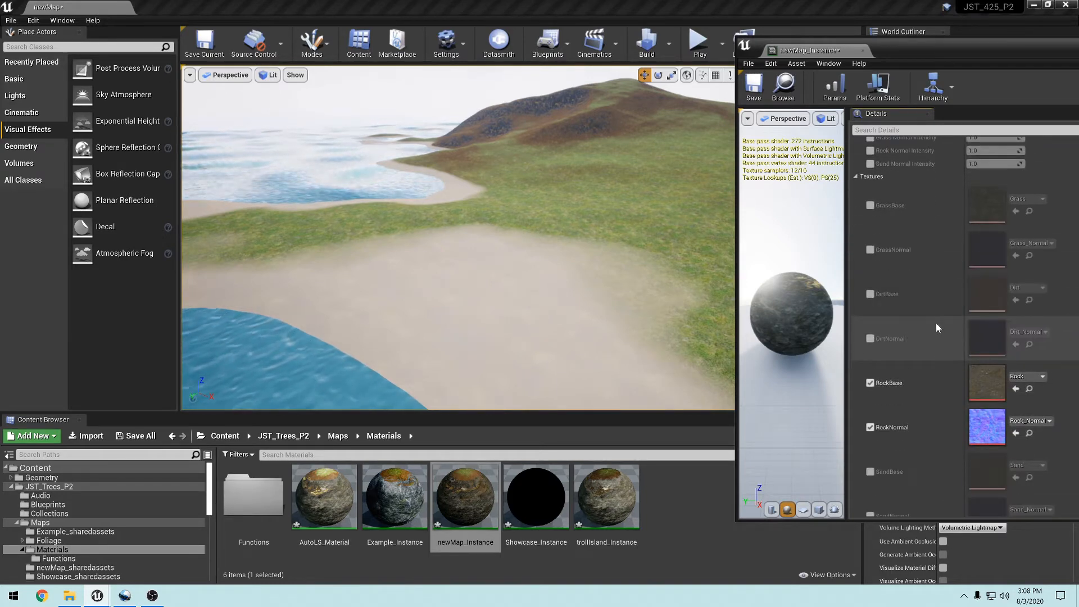
pyautogui.scroll(-2, 936, 324)
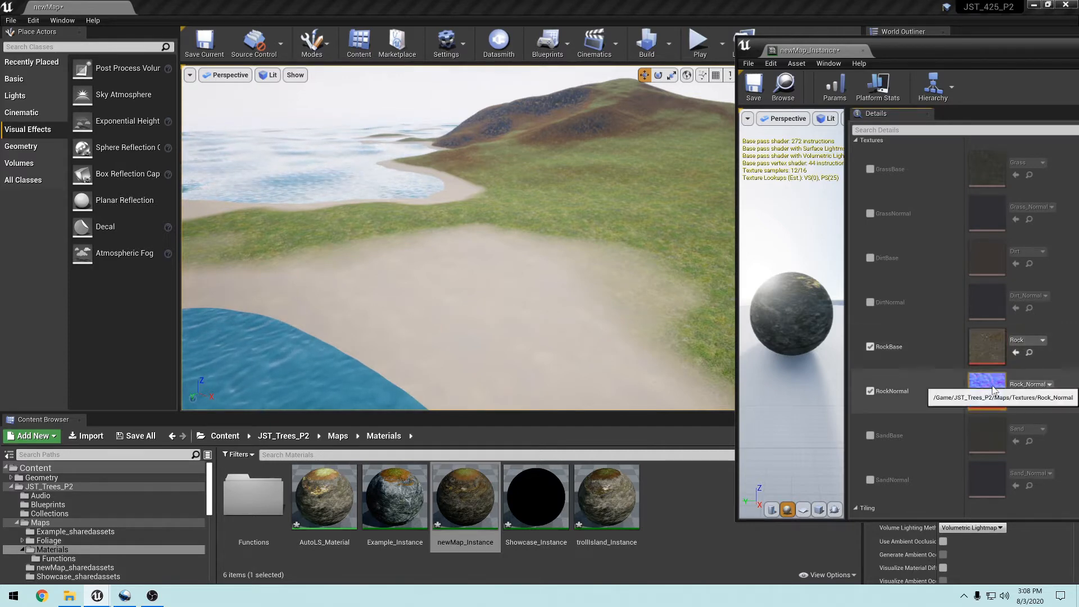
pyautogui.scroll(2, 989, 224)
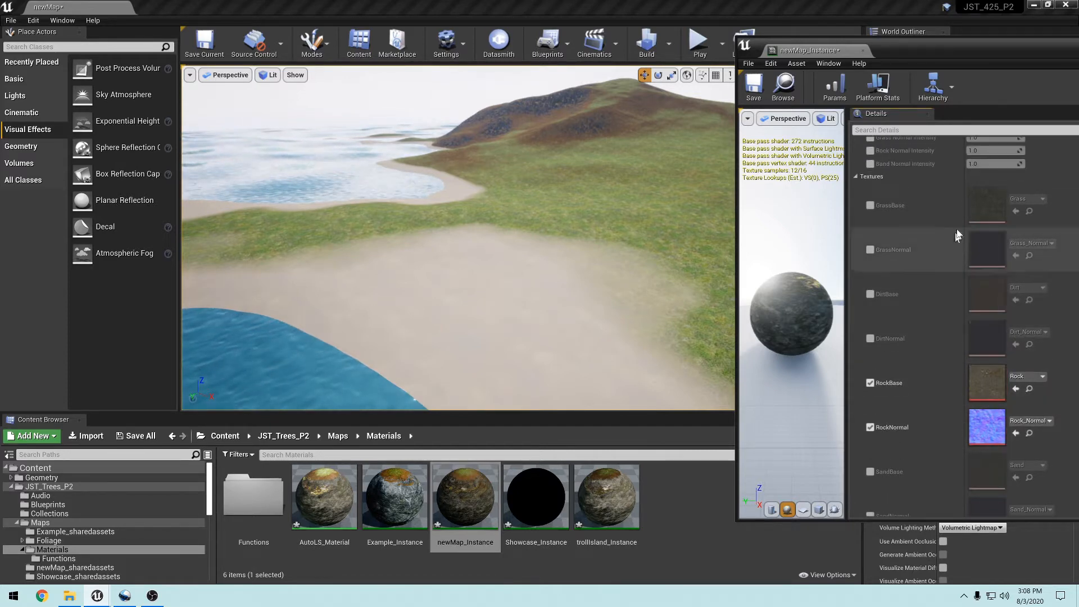
pyautogui.scroll(4, 990, 213)
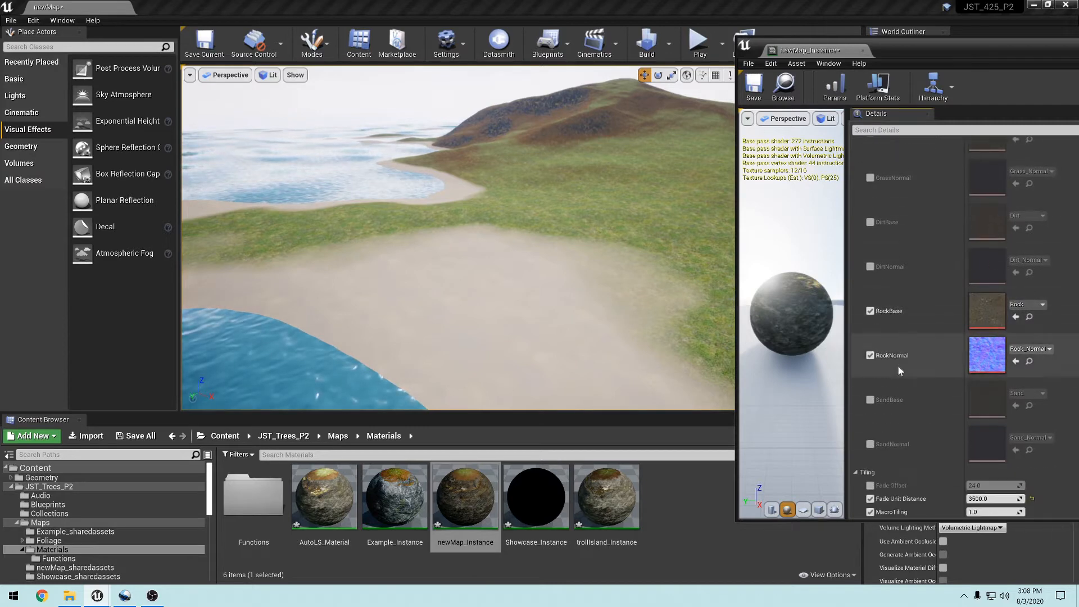
pyautogui.scroll(4, 901, 365)
pyautogui.scroll(-10, 906, 386)
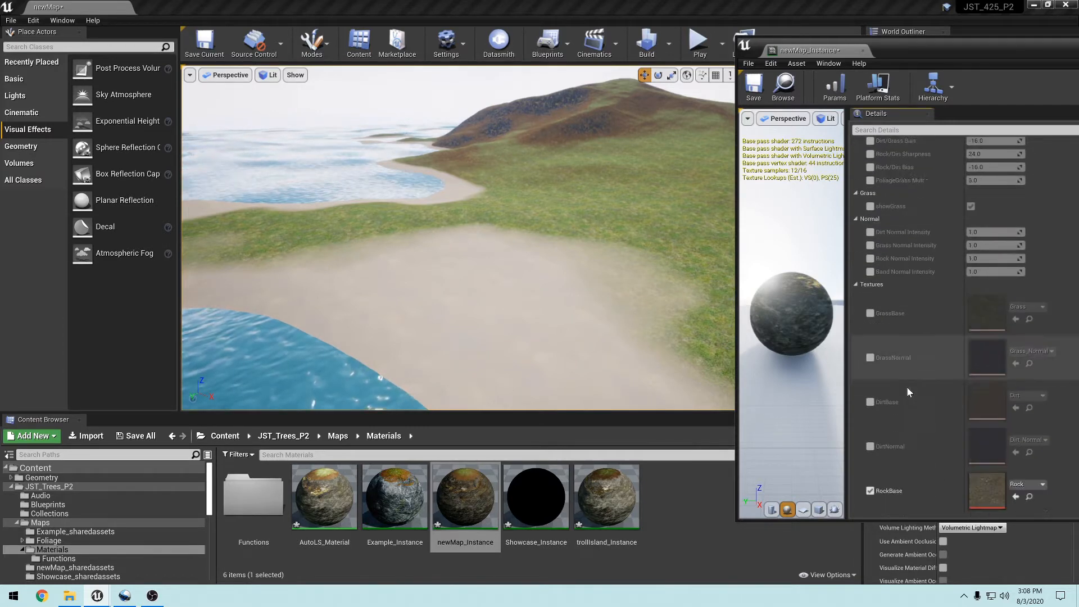
pyautogui.scroll(-10, 908, 389)
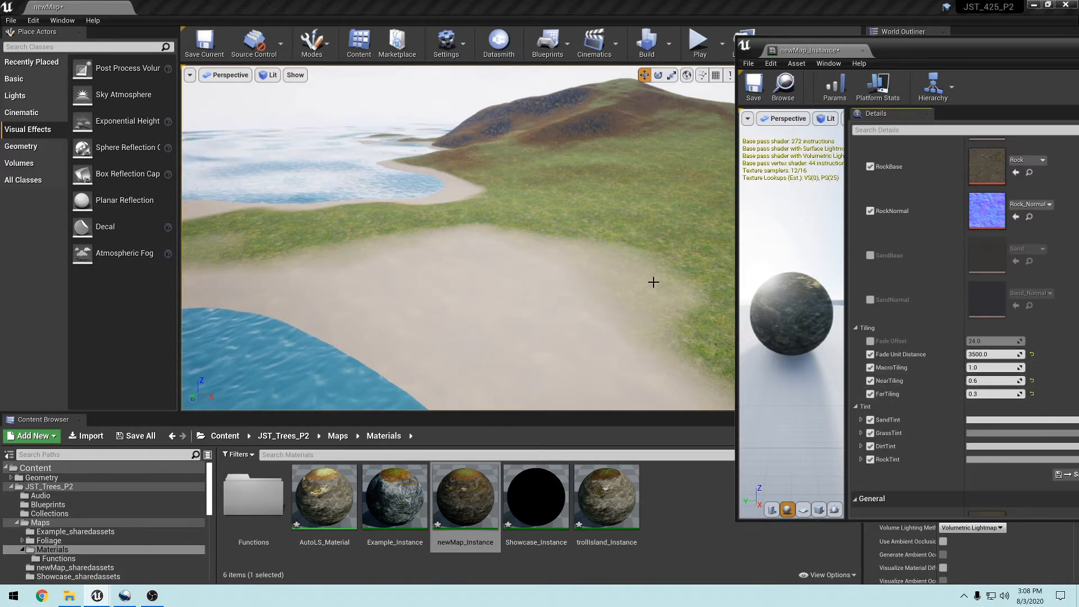
# View the whole island from above and reposition the newMap_Instance editor window so its tint swatches and reset arrows are fully visible.
pyautogui.moveTo(652, 281); pyautogui.dragTo(730, 332, button='right')
pyautogui.moveTo(618, 281); pyautogui.dragTo(658, 286, button='right')
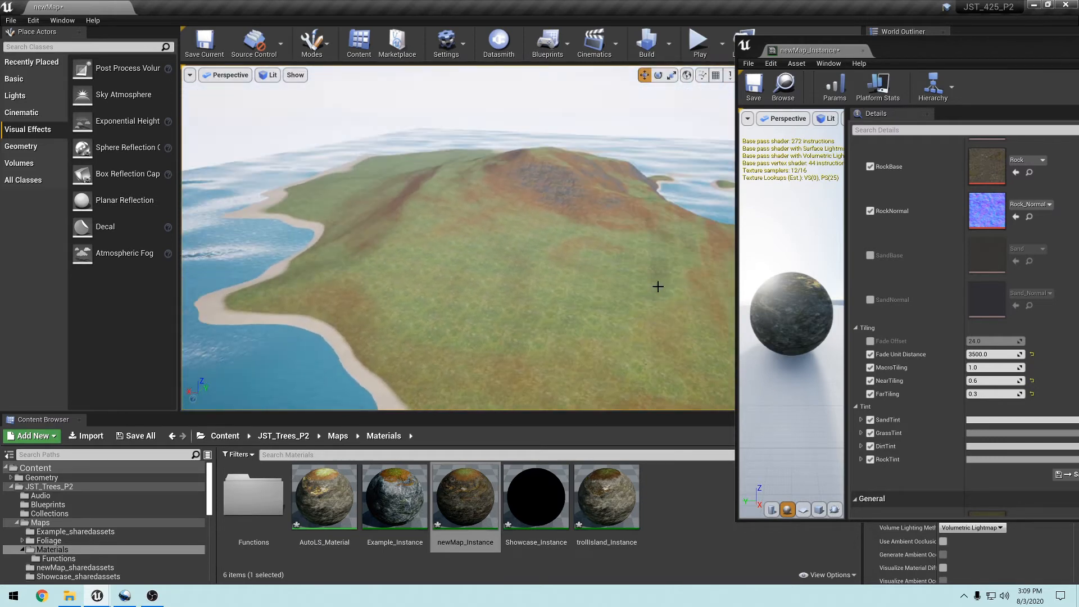
pyautogui.scroll(-3, 920, 409)
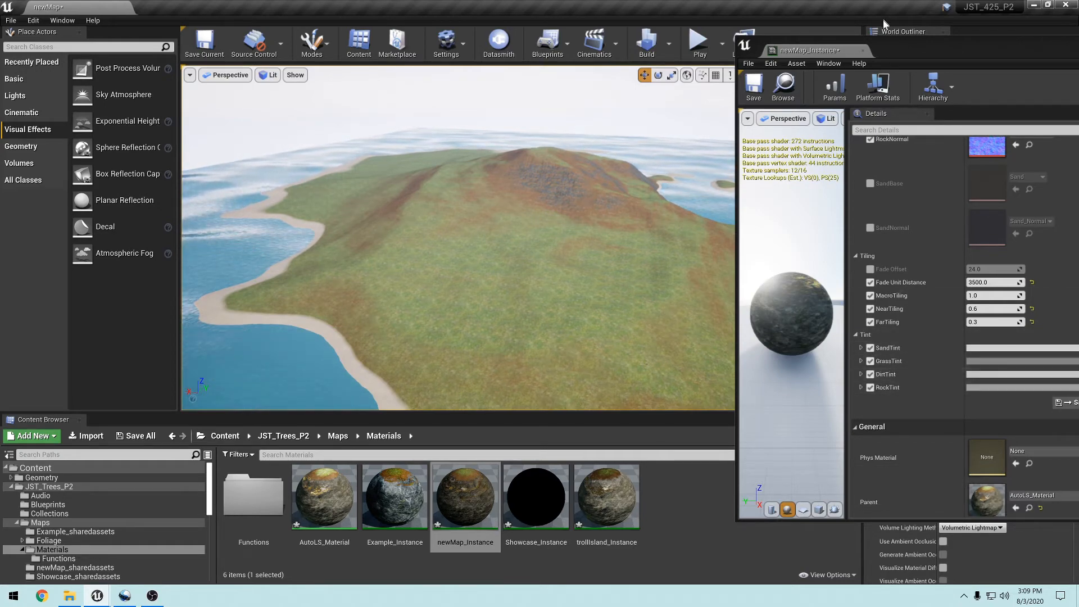
pyautogui.moveTo(914, 45); pyautogui.dragTo(847, 39)
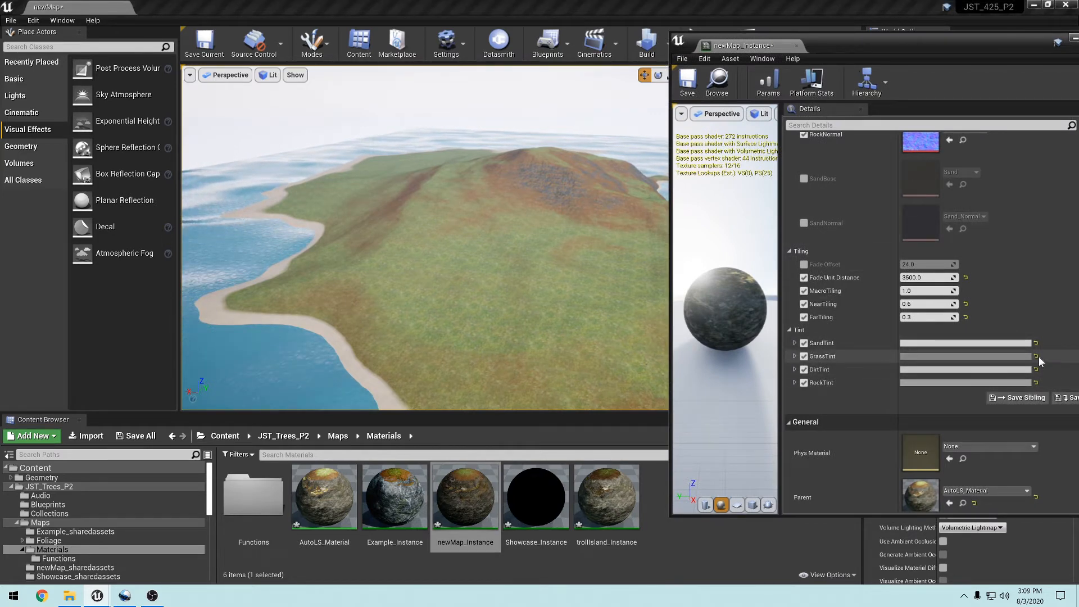
# Check the Hex Linear value of the GrassTint colour in newMap_Instance and cancel without changing the colour.
pyautogui.click(944, 361)
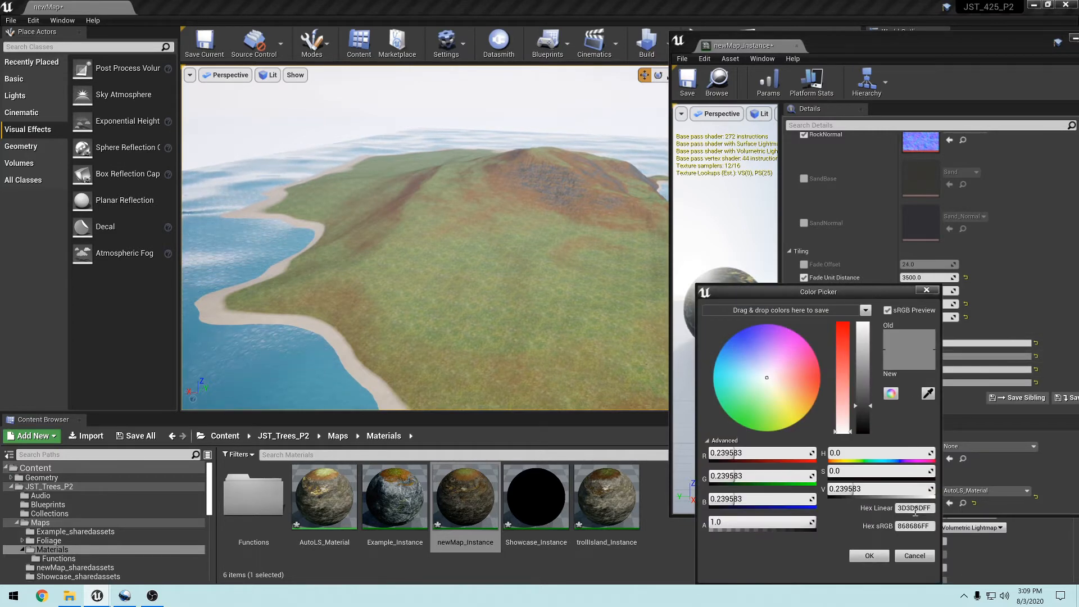
pyautogui.click(915, 508)
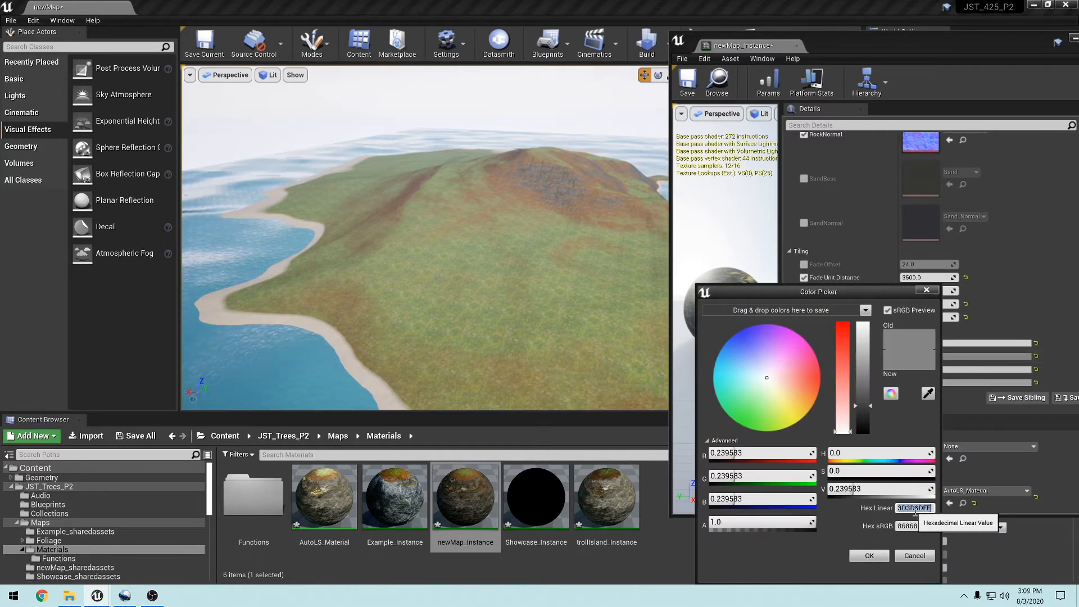
pyautogui.click(916, 557)
pyautogui.moveTo(618, 320); pyautogui.dragTo(635, 342, button='right')
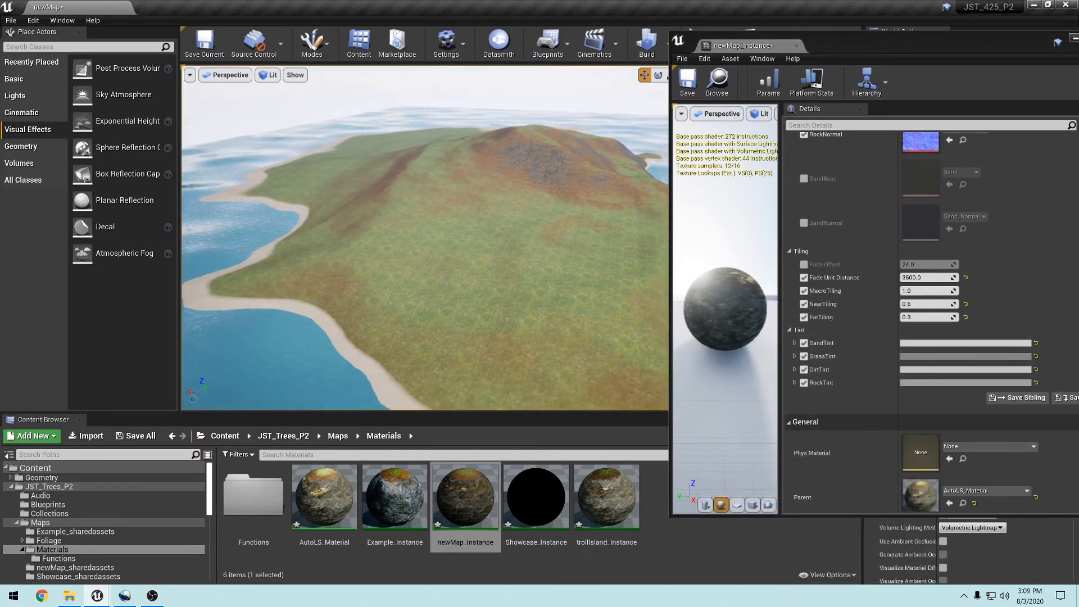
# Reset GrassTint to its default in newMap_Instance and inspect the grass close to the ground.
pyautogui.click(1035, 357)
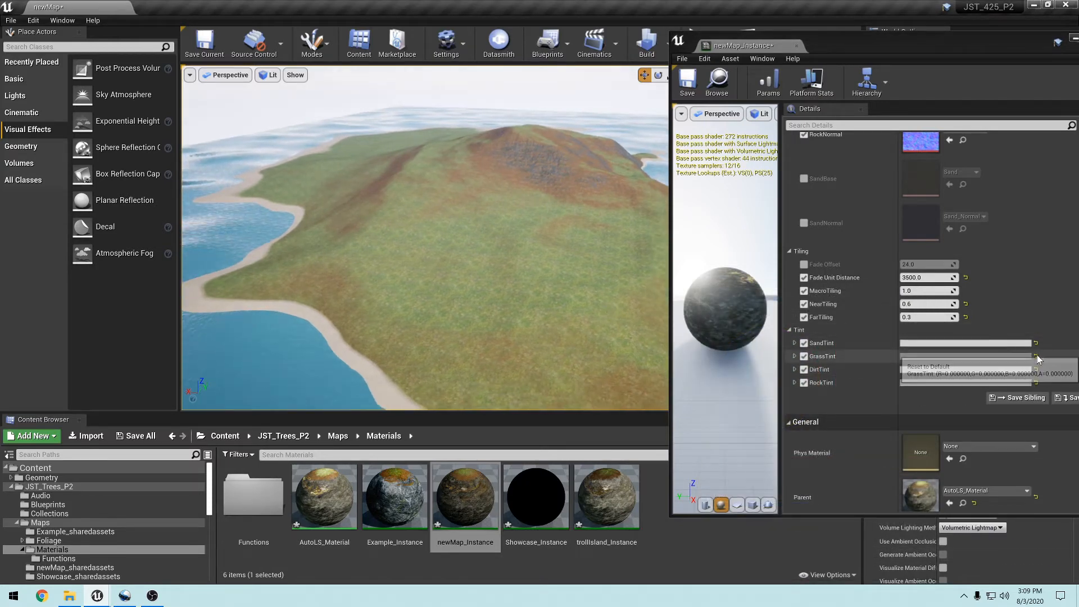
pyautogui.moveTo(575, 255); pyautogui.dragTo(579, 258, button='right')
pyautogui.moveTo(468, 276); pyautogui.dragTo(350, 276, button='right')
pyautogui.press('w')
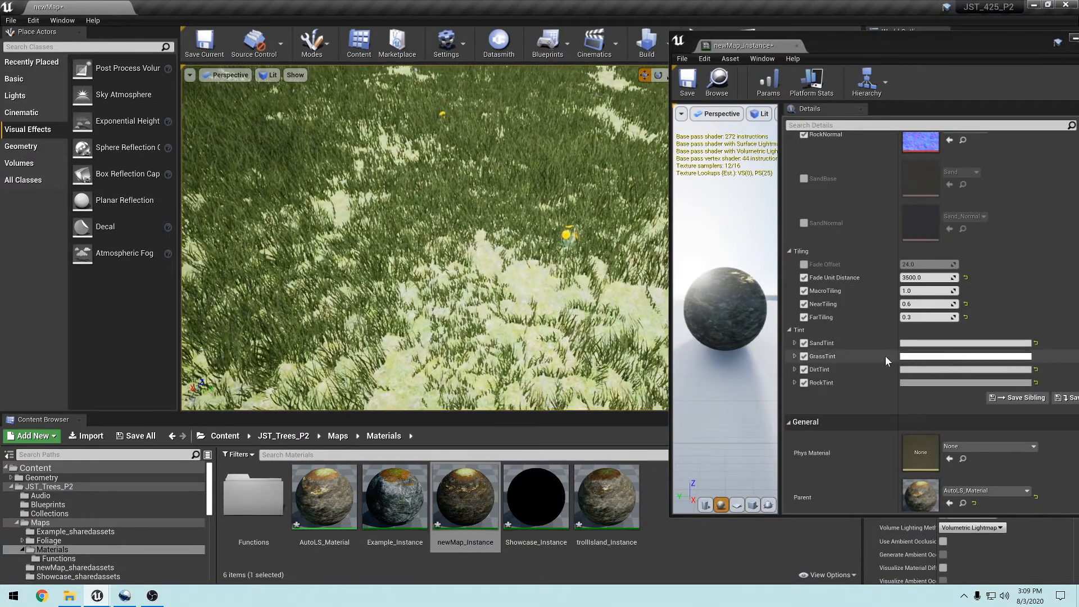
# Darken GrassTint to a neutral grey with a value of 0.205729 and check the hillside.
pyautogui.click(953, 367)
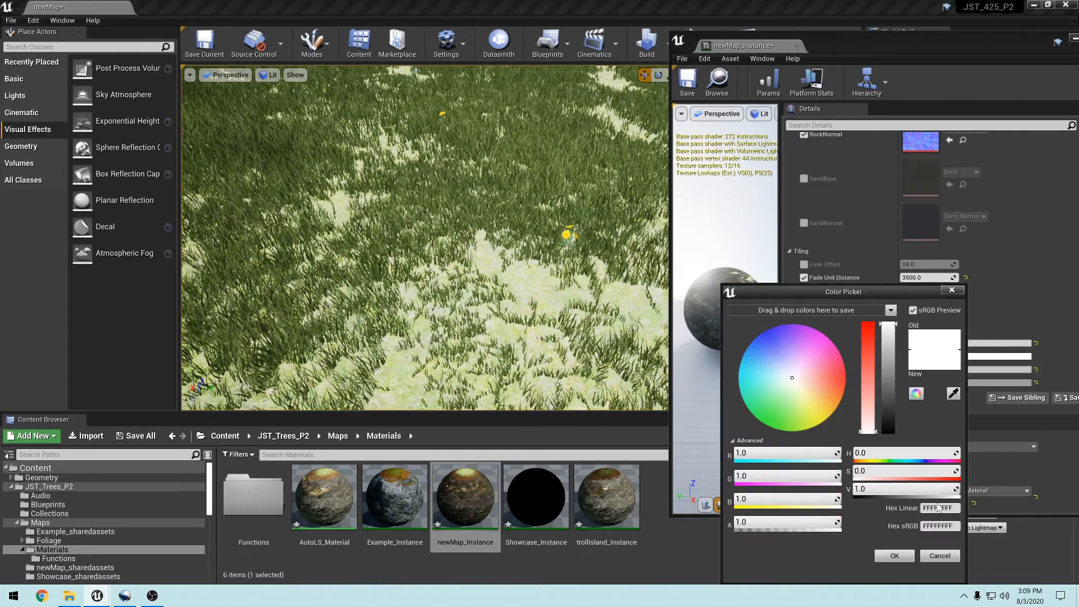
pyautogui.moveTo(896, 383); pyautogui.dragTo(891, 412)
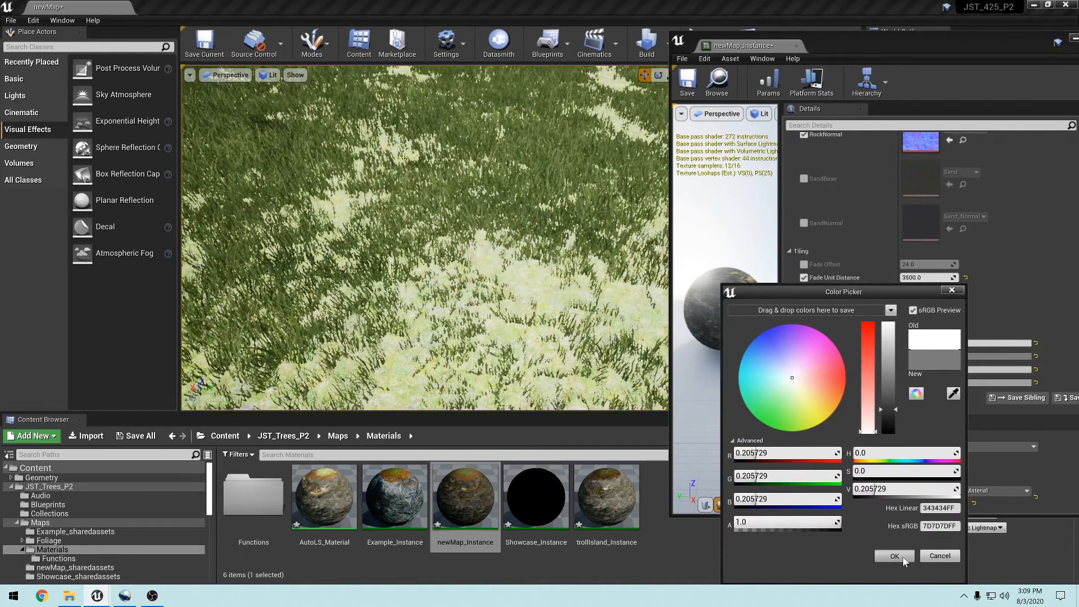
pyautogui.click(894, 555)
pyautogui.moveTo(563, 321); pyautogui.dragTo(603, 313, button='right')
# Save newMap_Instance and close its material editor.
pyautogui.click(687, 81)
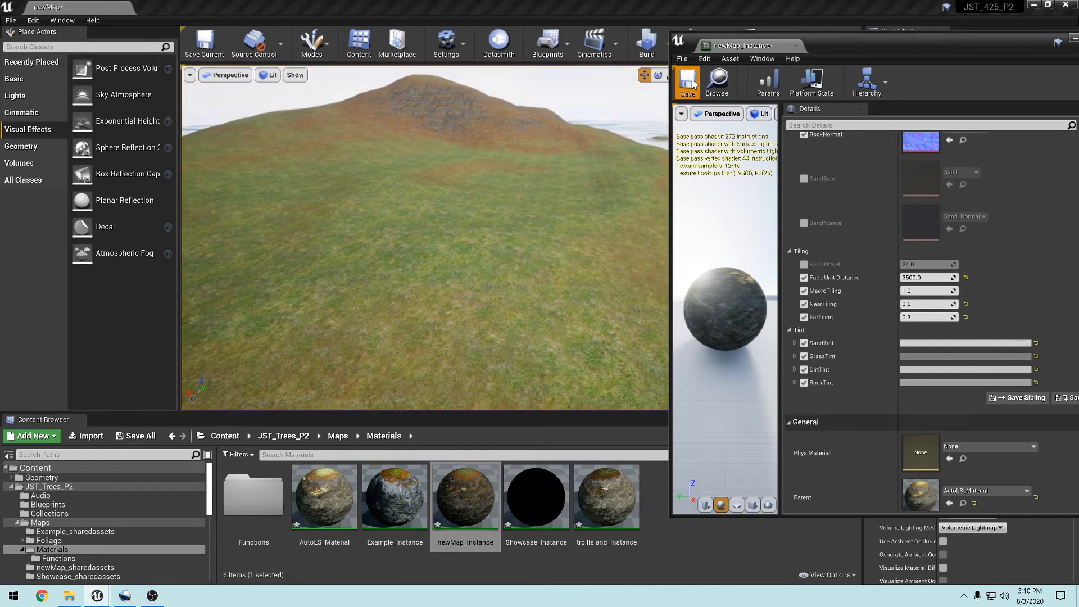
pyautogui.click(797, 46)
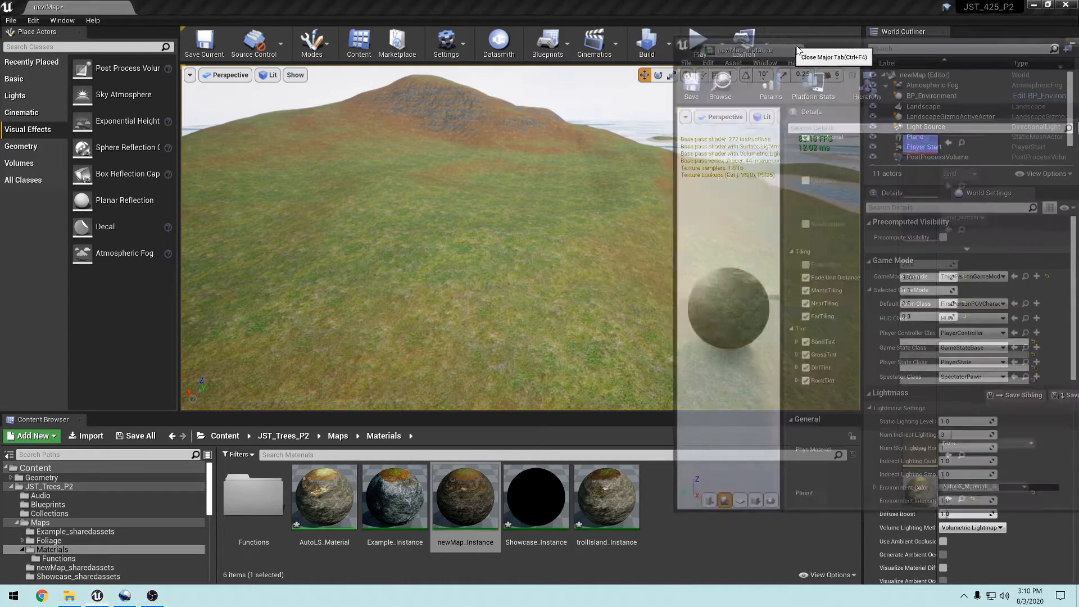
pyautogui.moveTo(675, 217); pyautogui.dragTo(683, 222, button='right')
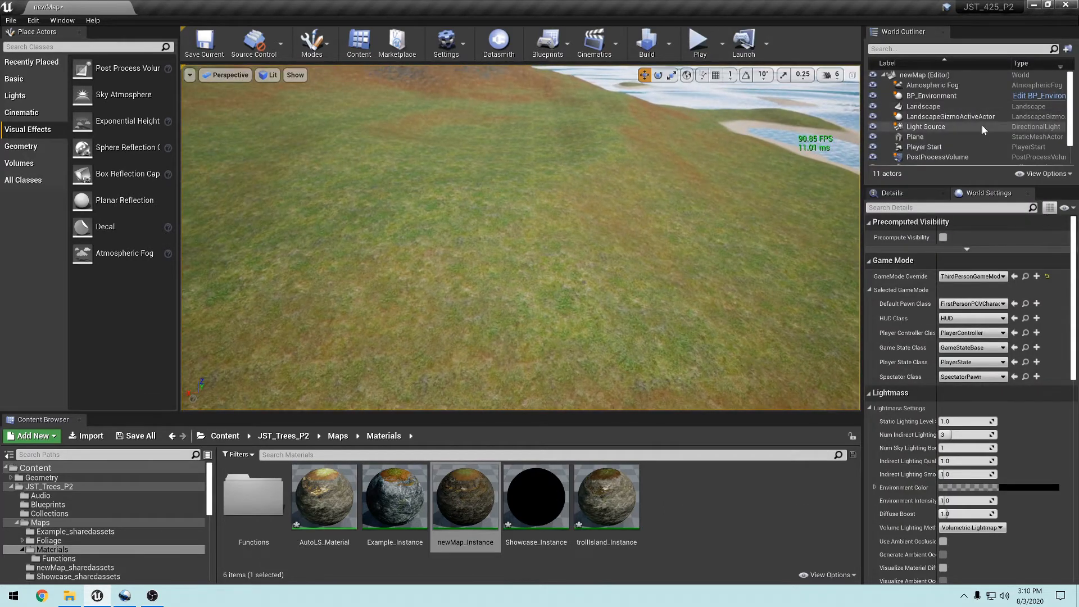
# Select the PostProcessVolume and review its exposure, brightness, colour grading and infinite extent settings.
pyautogui.scroll(-2, 978, 132)
pyautogui.click(947, 129)
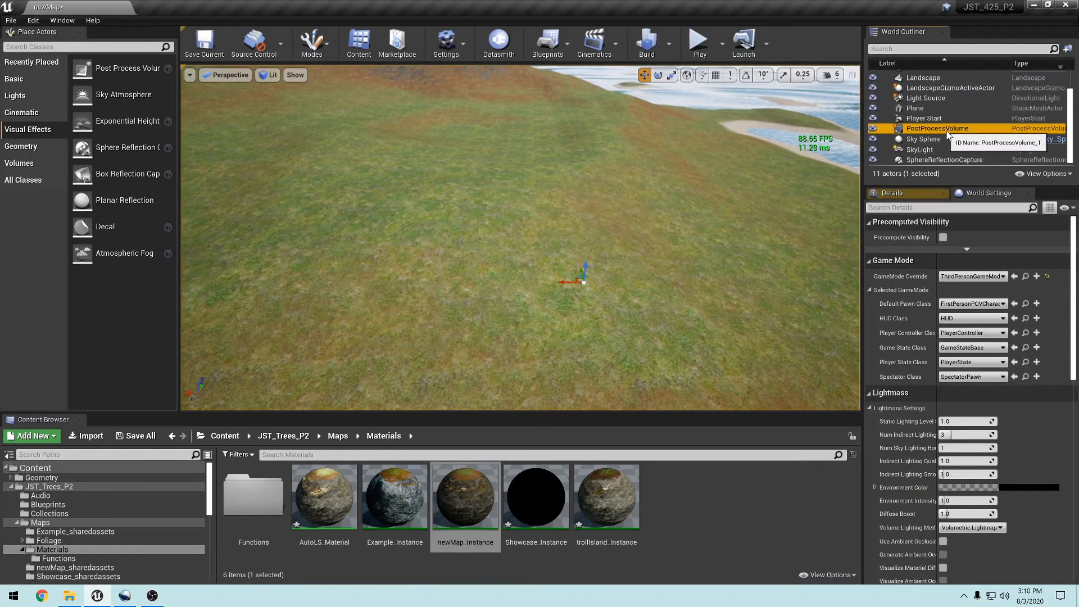
pyautogui.moveTo(723, 284); pyautogui.dragTo(822, 285, button='right')
pyautogui.press('w')
pyautogui.press('w')
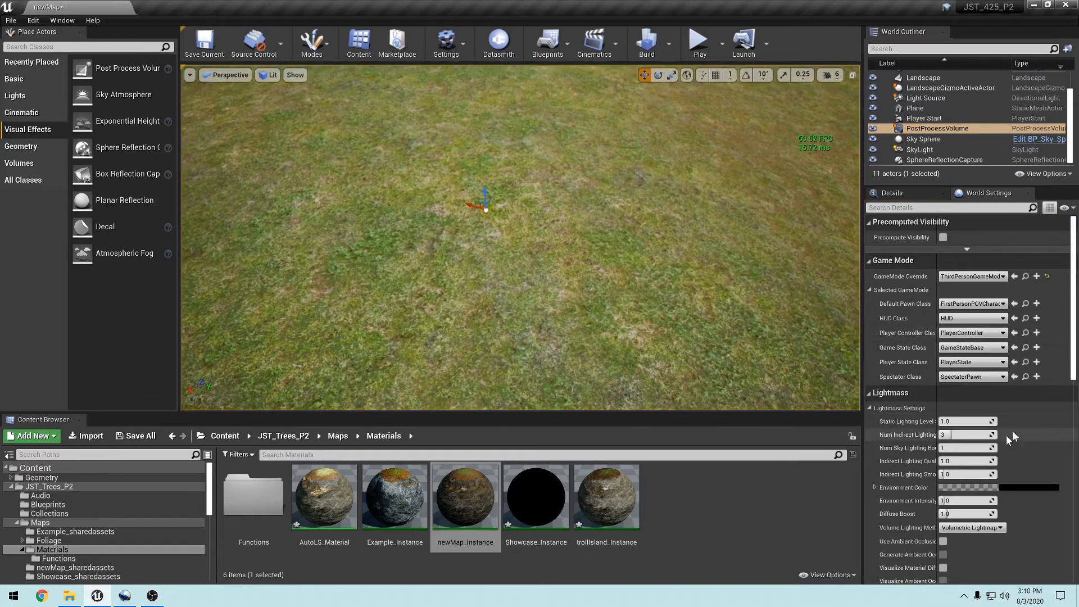
pyautogui.click(926, 196)
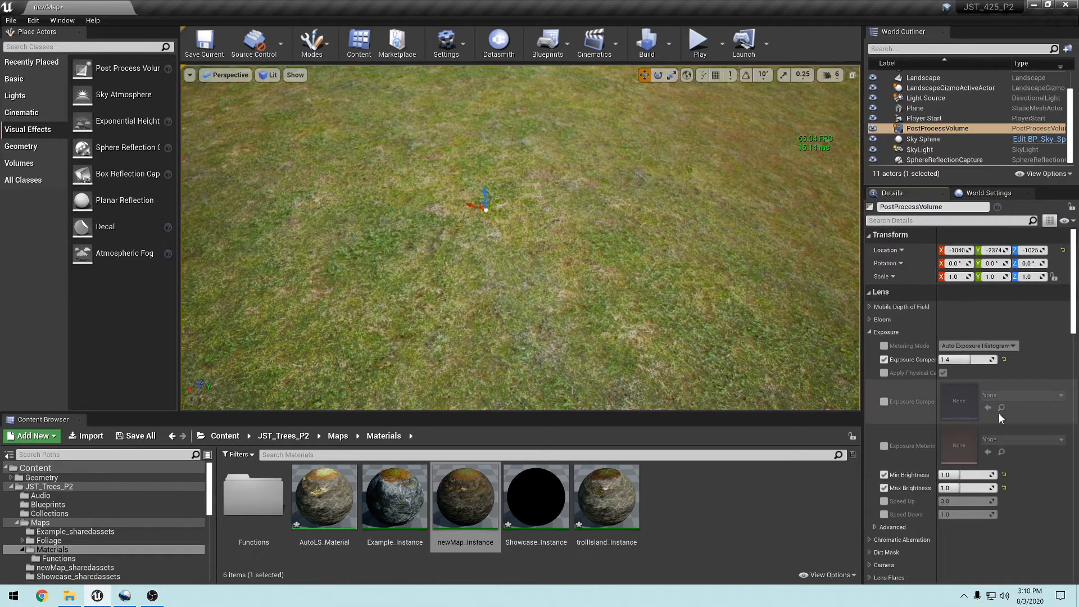
pyautogui.scroll(-10, 901, 448)
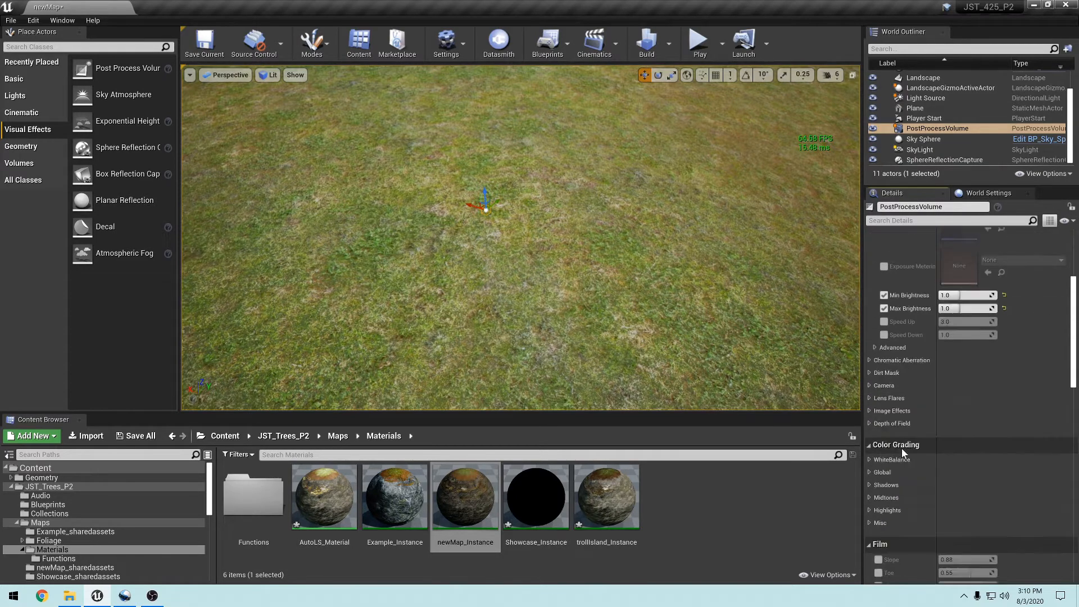
pyautogui.scroll(-5, 907, 439)
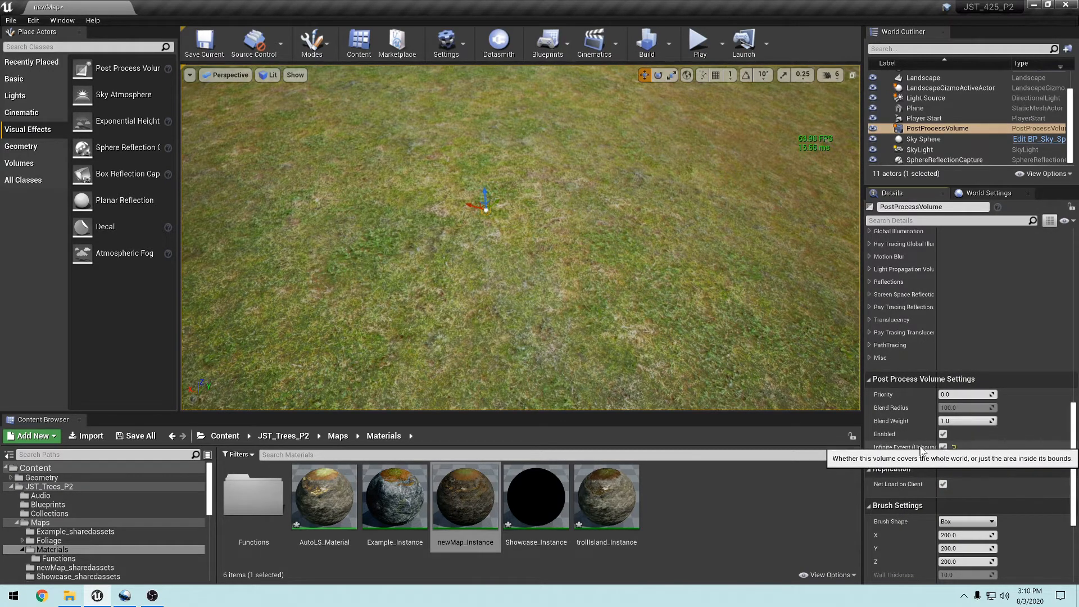
pyautogui.scroll(15, 907, 360)
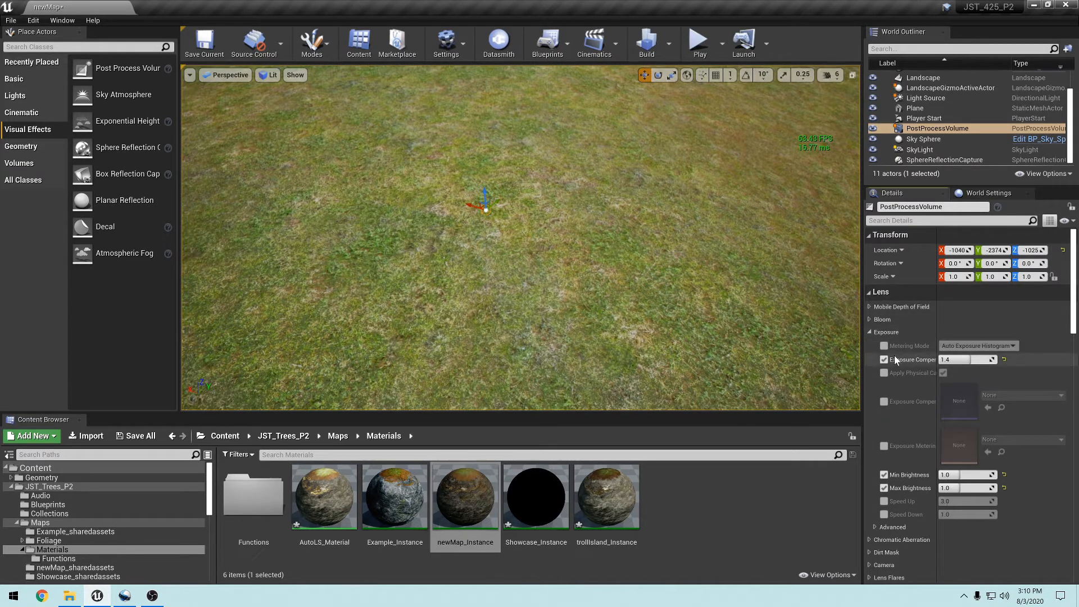
pyautogui.scroll(-2, 906, 486)
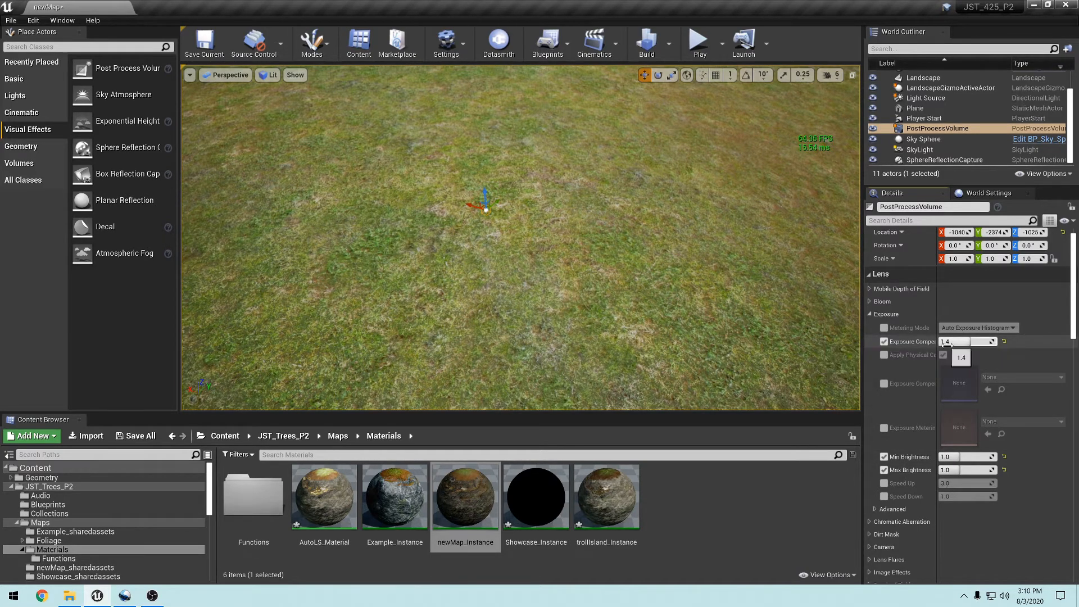
# Examine the whole island and its coastline from high above the ocean.
pyautogui.moveTo(786, 337); pyautogui.dragTo(781, 272, button='right')
pyautogui.press('s')
pyautogui.press('a')
pyautogui.press('s')
pyautogui.press('d')
pyautogui.press('d')
pyautogui.press('a')
pyautogui.press('s')
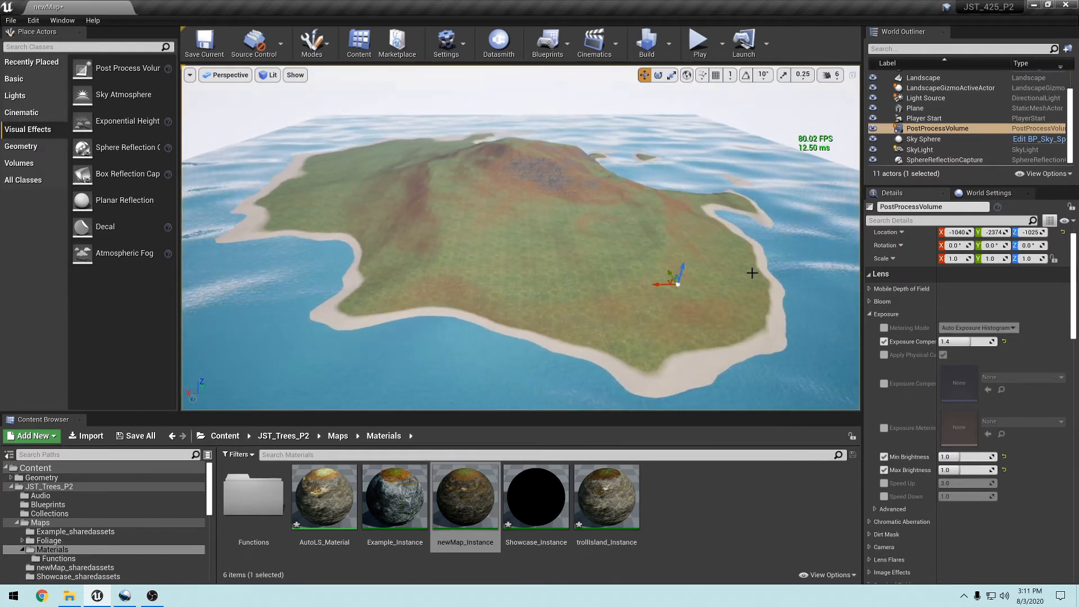
# Select the landscape, go to the JST_Trees_P2 content folder and switch the editor to Foliage mode.
pyautogui.click(640, 292)
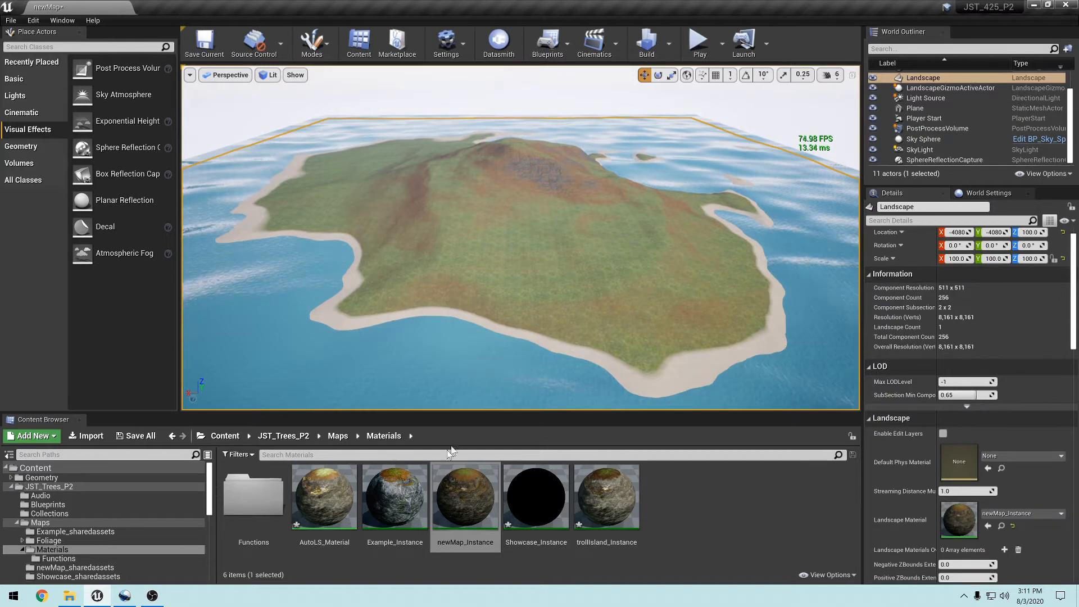
pyautogui.click(292, 437)
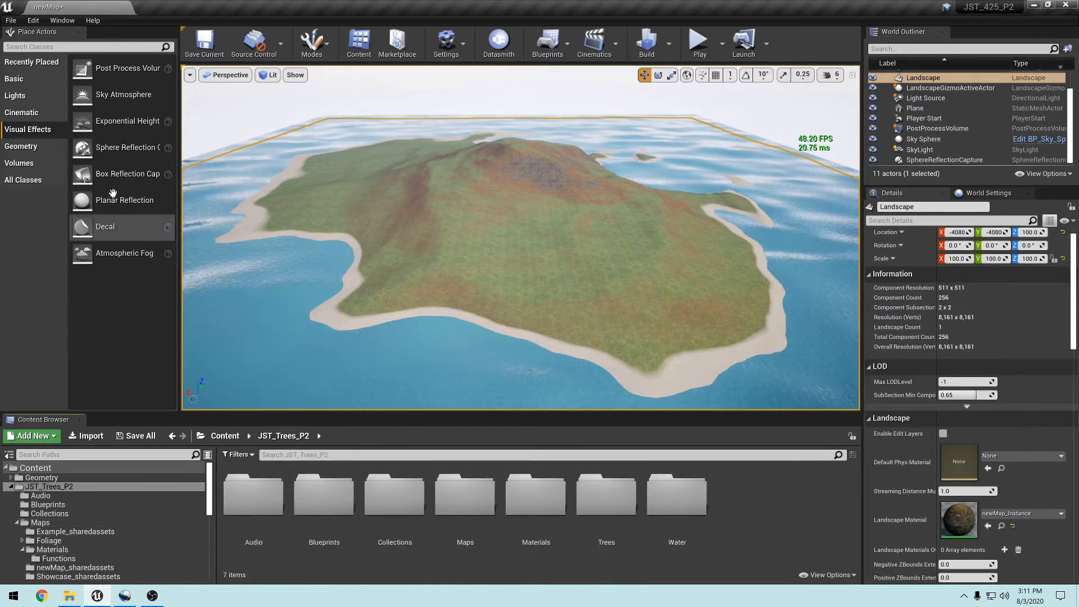
pyautogui.click(315, 48)
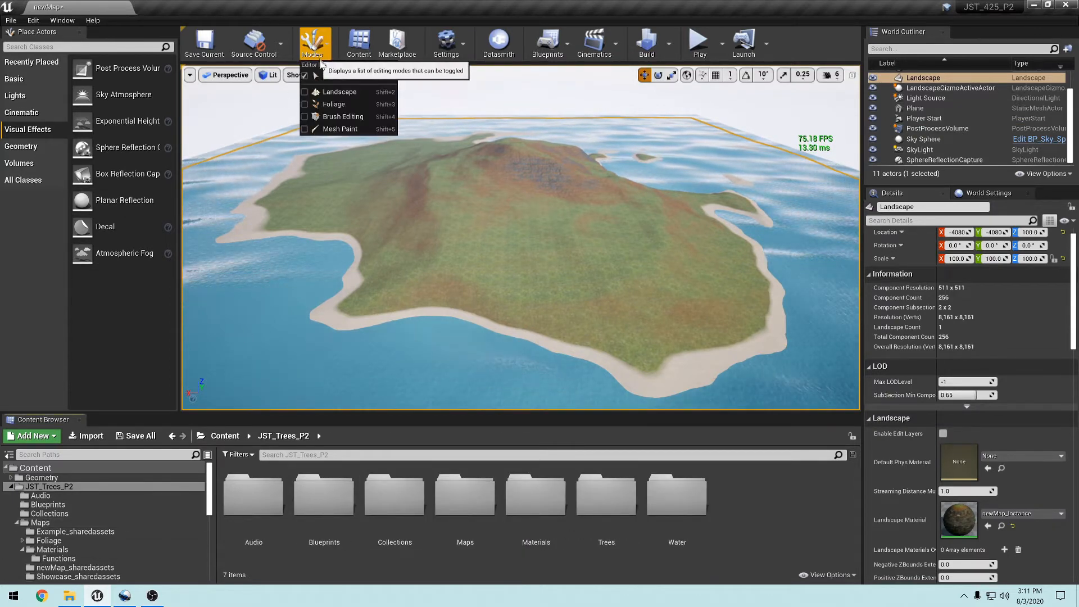
pyautogui.click(334, 104)
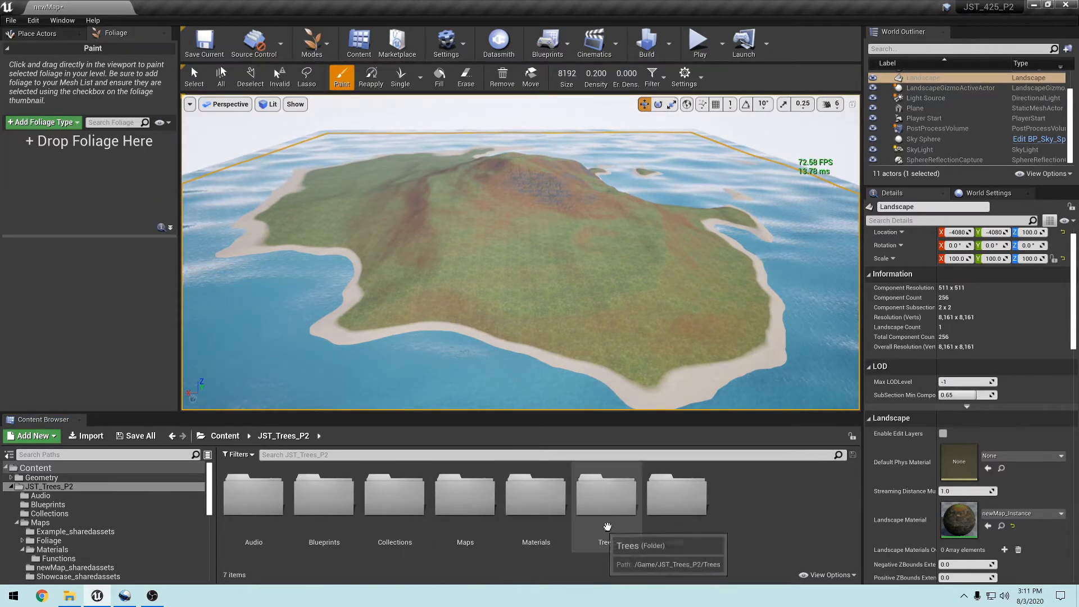
# Add the medium pine mesh from the Trees/Pine/Med_Var1 folder as a foliage type.
pyautogui.click(615, 509)
pyautogui.doubleClick(615, 510)
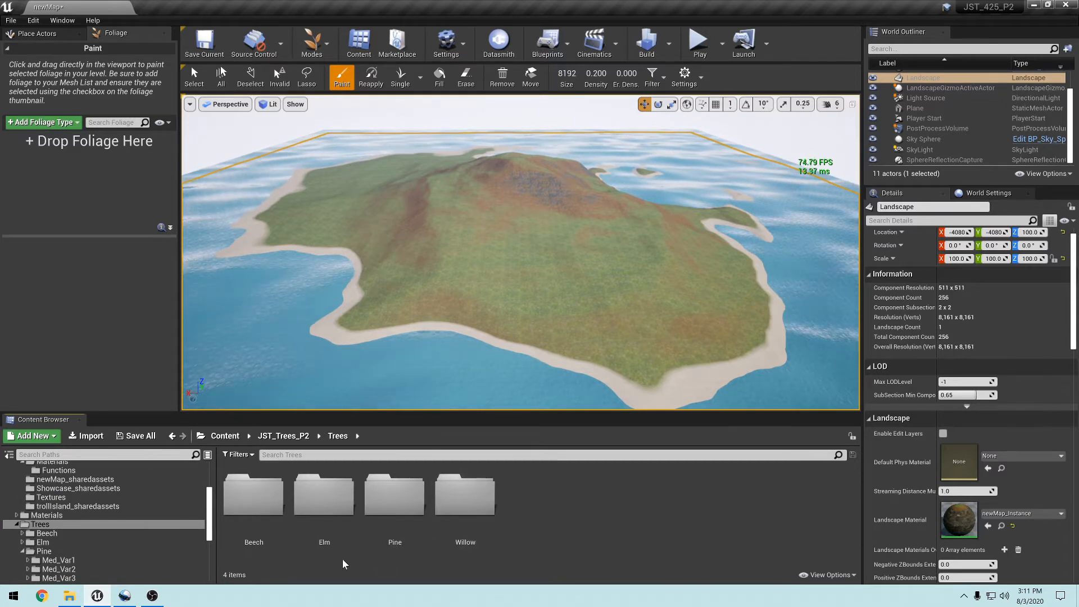
pyautogui.doubleClick(399, 510)
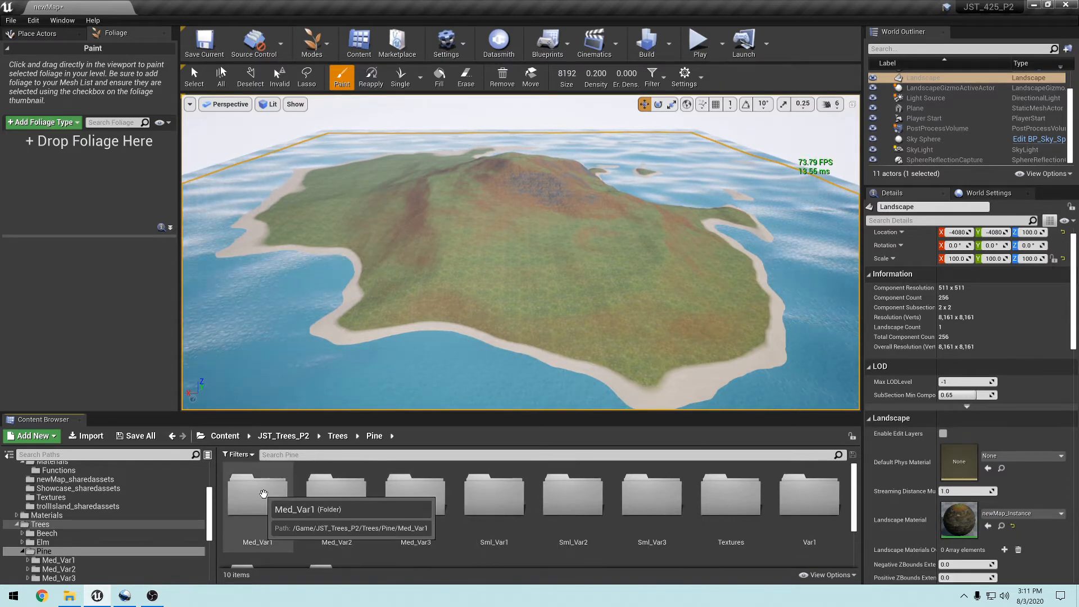
pyautogui.doubleClick(263, 494)
pyautogui.moveTo(395, 497); pyautogui.dragTo(65, 235)
pyautogui.hotkey('alt', 'Left')
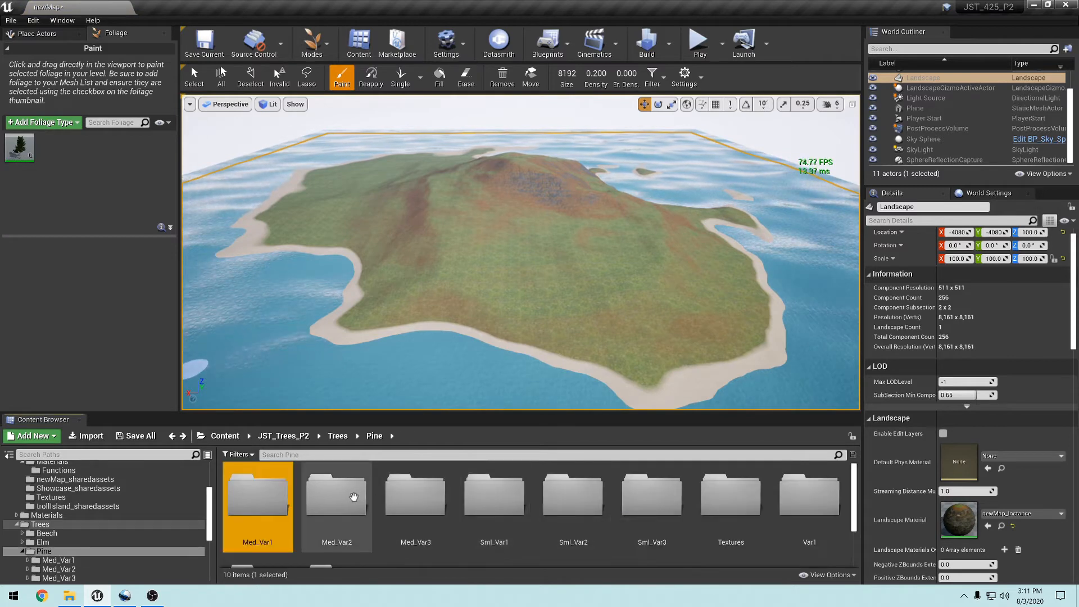
# Add the med_pine_v2 and med_pine_v3 meshes from Med_Var2 and Med_Var3 as foliage types.
pyautogui.doubleClick(354, 494)
pyautogui.moveTo(383, 500); pyautogui.dragTo(90, 225)
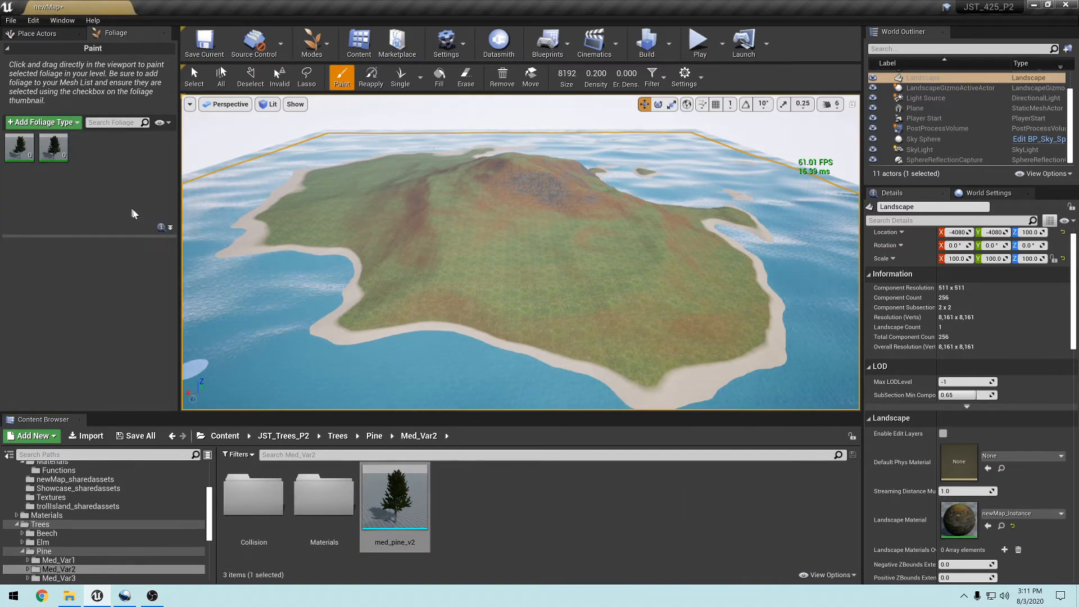
pyautogui.hotkey('alt', 'Left')
pyautogui.doubleClick(410, 494)
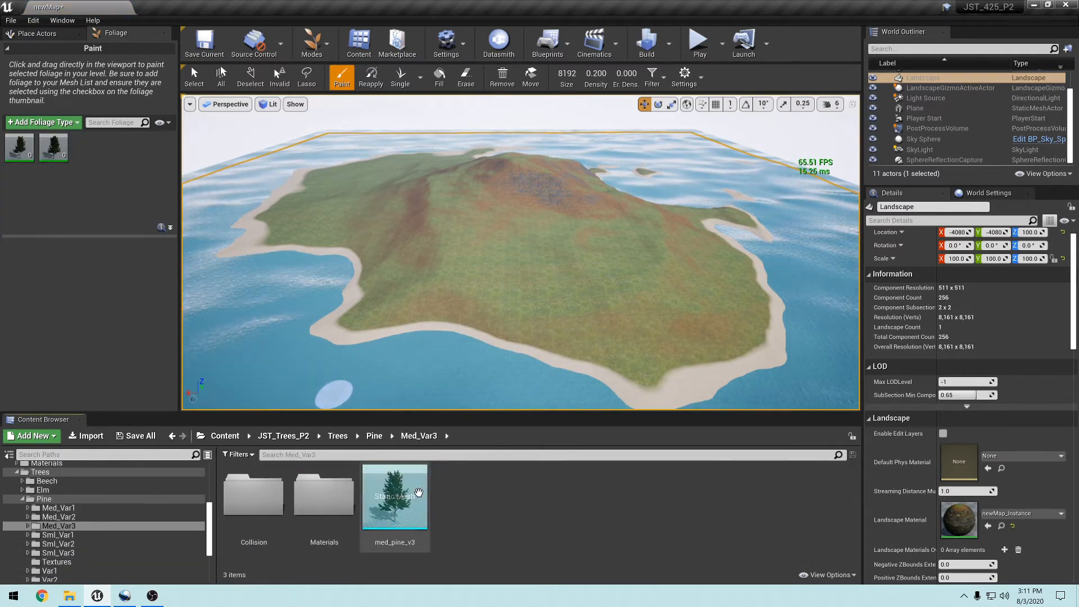
pyautogui.moveTo(410, 499); pyautogui.dragTo(146, 206)
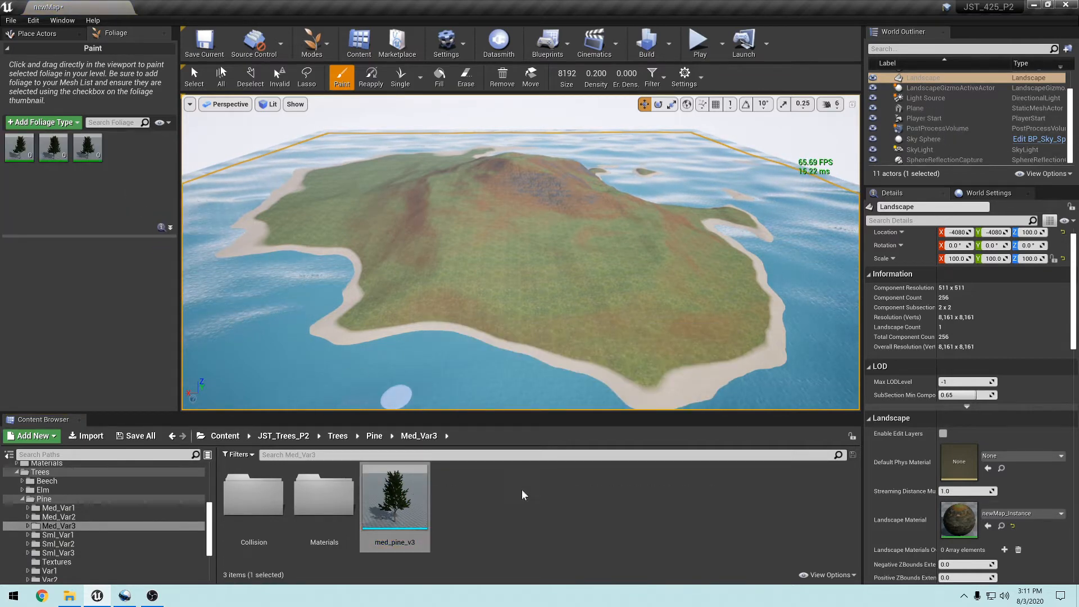
pyautogui.hotkey('alt', 'Left')
# Add the sml_pine_v1 and sml_pine_v2 meshes from Sml_Var1 and Sml_Var2 as foliage types.
pyautogui.doubleClick(494, 494)
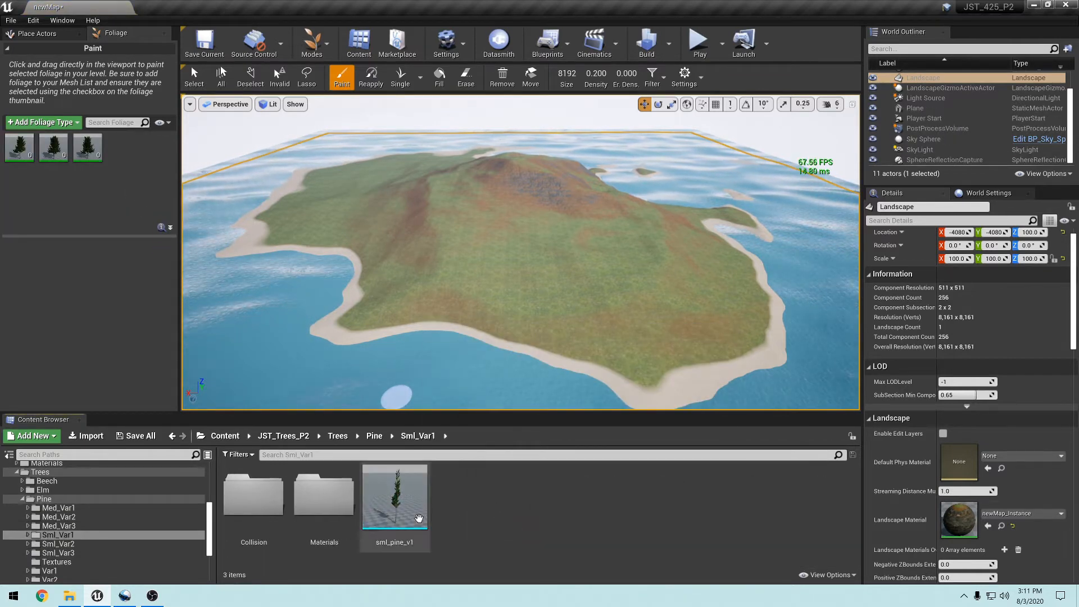
pyautogui.moveTo(394, 503); pyautogui.dragTo(184, 208)
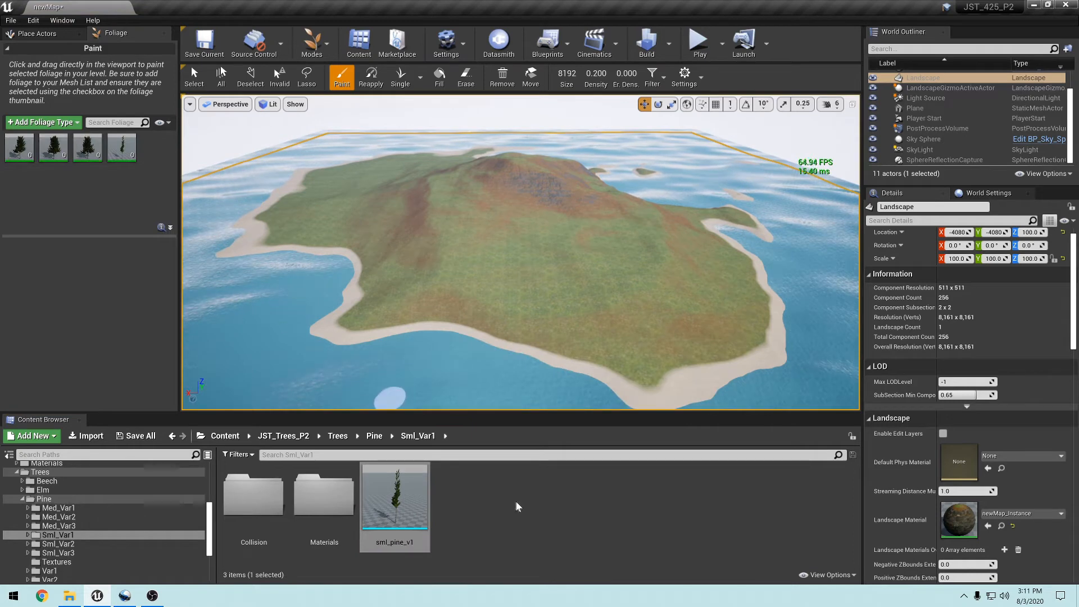
pyautogui.hotkey('alt', 'Left')
pyautogui.doubleClick(567, 497)
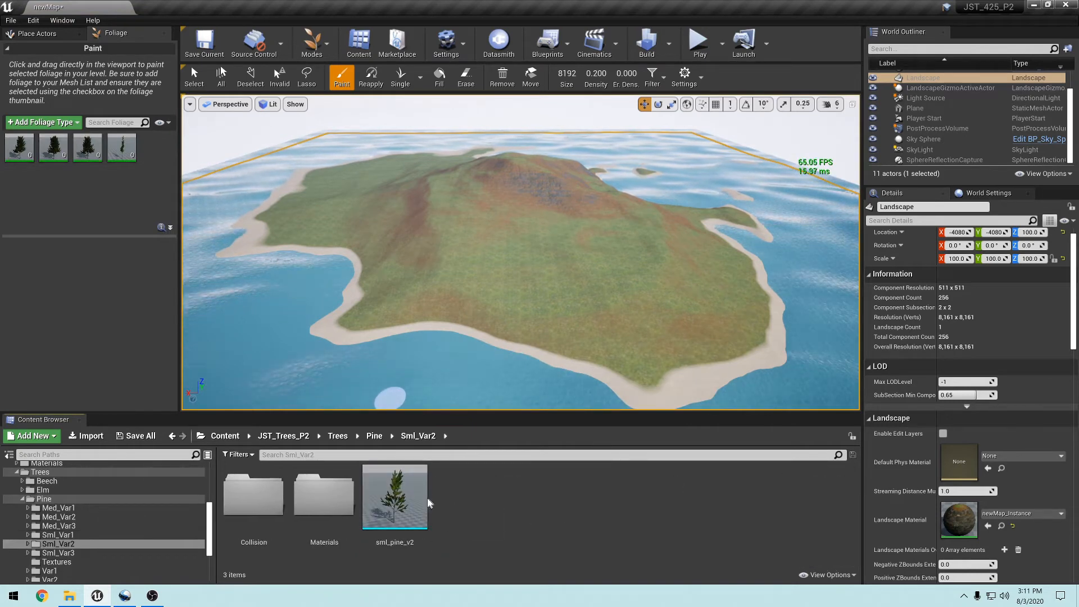
pyautogui.moveTo(393, 503); pyautogui.dragTo(91, 191)
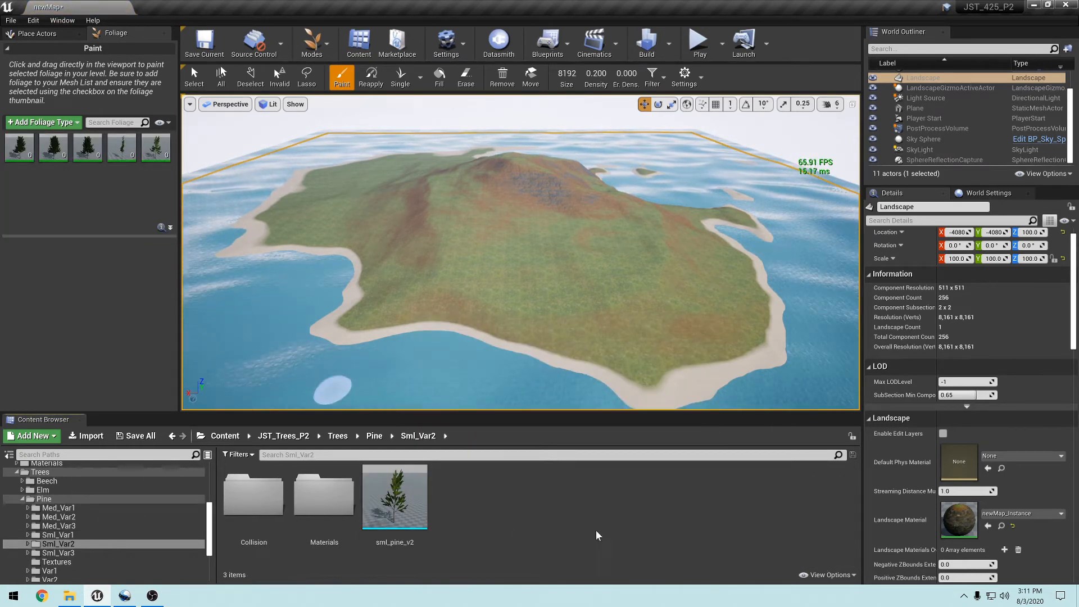
pyautogui.hotkey('alt', 'Left')
# Add the small pine mesh from Sml_Var3 and pine_v1 from Var1 as foliage types.
pyautogui.click(659, 504)
pyautogui.doubleClick(660, 504)
pyautogui.moveTo(395, 500); pyautogui.dragTo(84, 214)
pyautogui.click(487, 531)
pyautogui.hotkey('alt', 'Left')
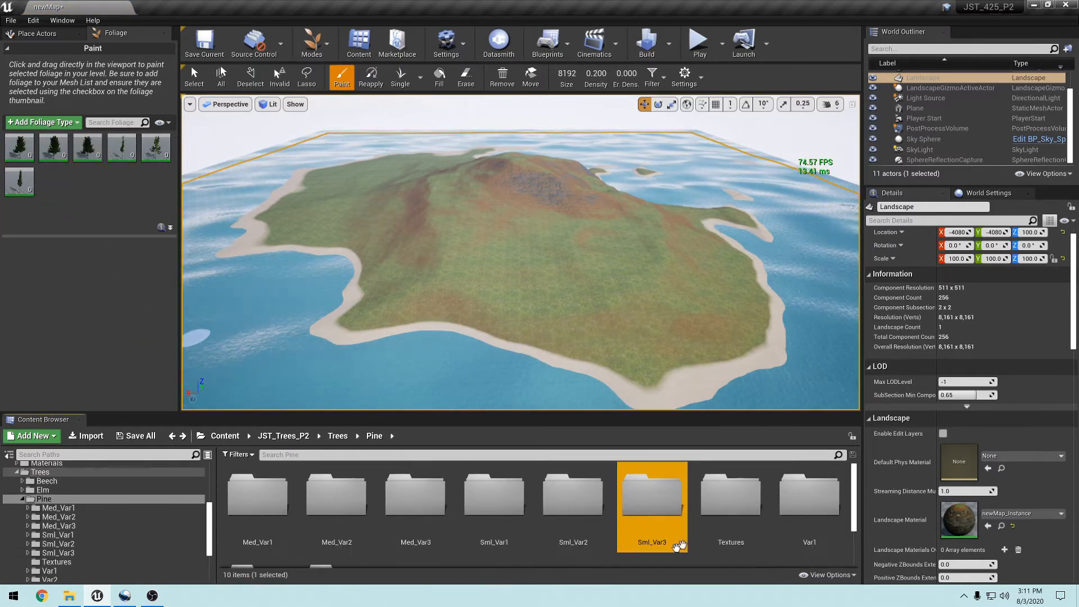
pyautogui.doubleClick(802, 507)
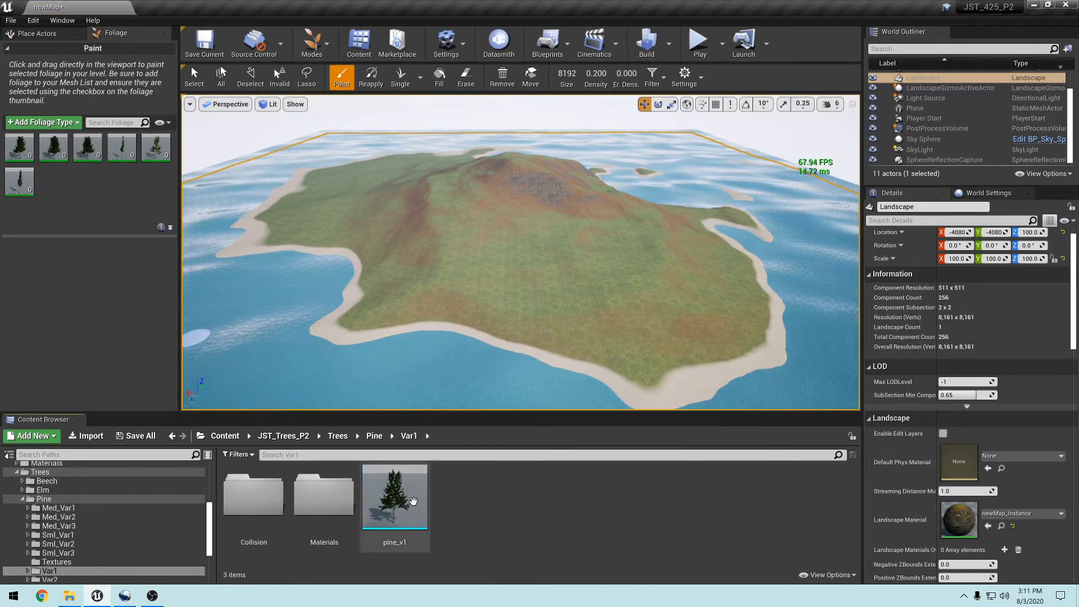
pyautogui.moveTo(395, 497); pyautogui.dragTo(100, 201)
pyautogui.hotkey('alt', 'Left')
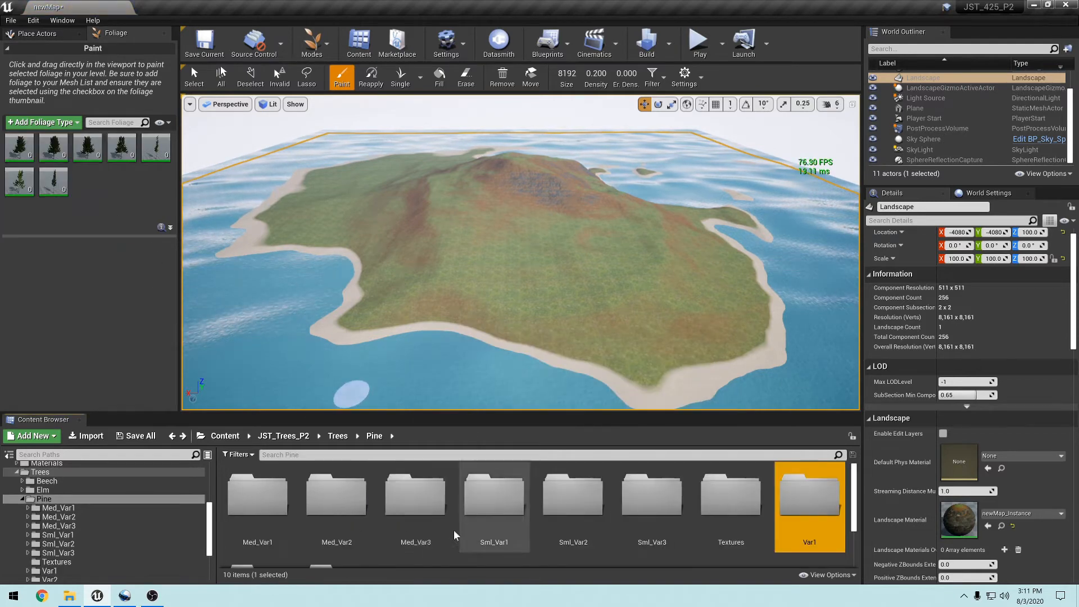
# Add the pine_v2 and pine_v3 meshes from the Var2 and Var3 folders as foliage types.
pyautogui.scroll(-2, 454, 529)
pyautogui.click(261, 514)
pyautogui.doubleClick(261, 514)
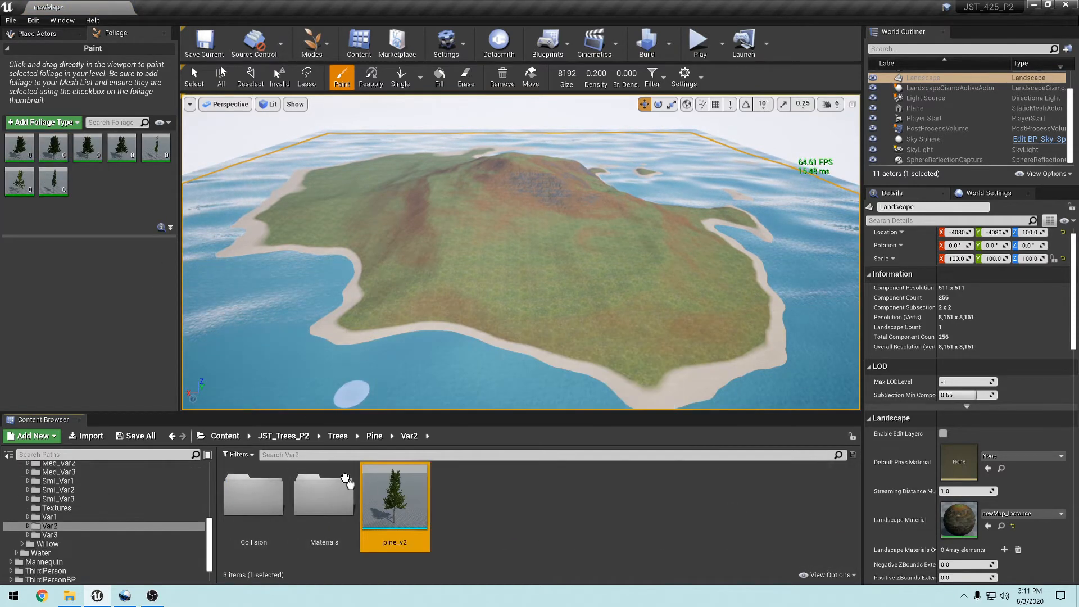
pyautogui.moveTo(395, 497); pyautogui.dragTo(101, 202)
pyautogui.hotkey('alt', 'Left')
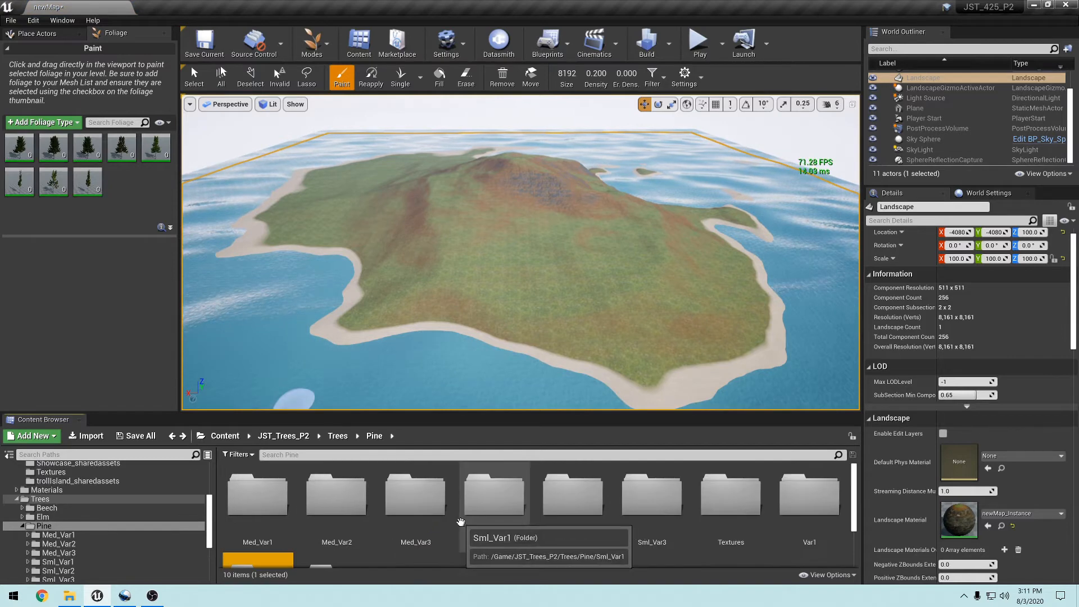
pyautogui.scroll(-2, 461, 520)
pyautogui.doubleClick(353, 528)
pyautogui.moveTo(395, 498); pyautogui.dragTo(113, 185)
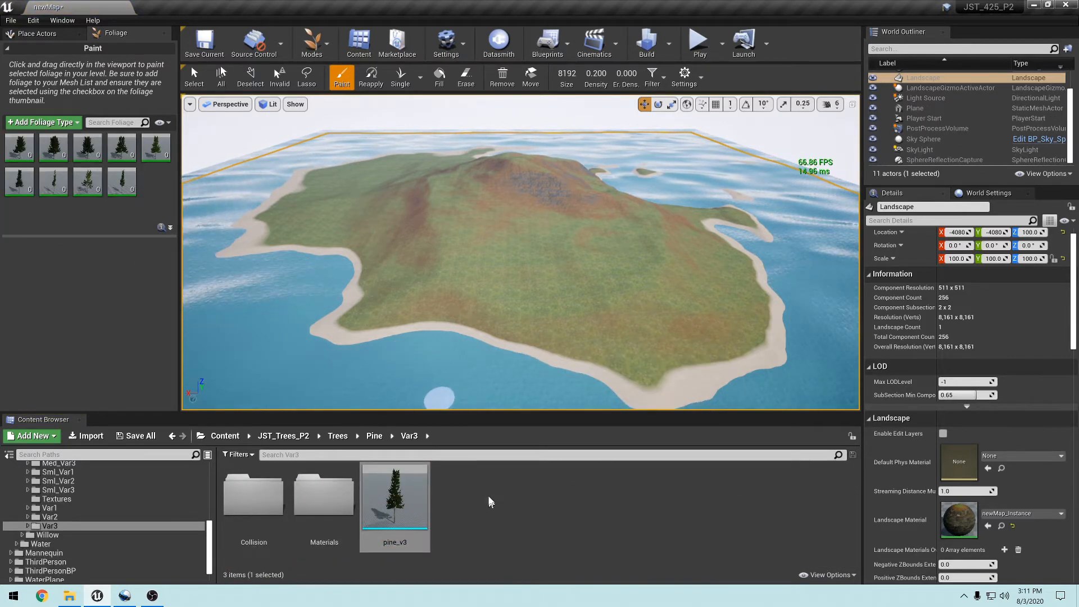
# Select all nine pine foliage types and set their density to 0.2, radius to 850, and scale X range to 0.75–1.25.
pyautogui.moveTo(501, 351)
pyautogui.mouseDown(button='right')
pyautogui.moveTo(613, 351)
pyautogui.moveTo(504, 330)
pyautogui.mouseUp(button='right')
pyautogui.press('w')
pyautogui.click(19, 147)
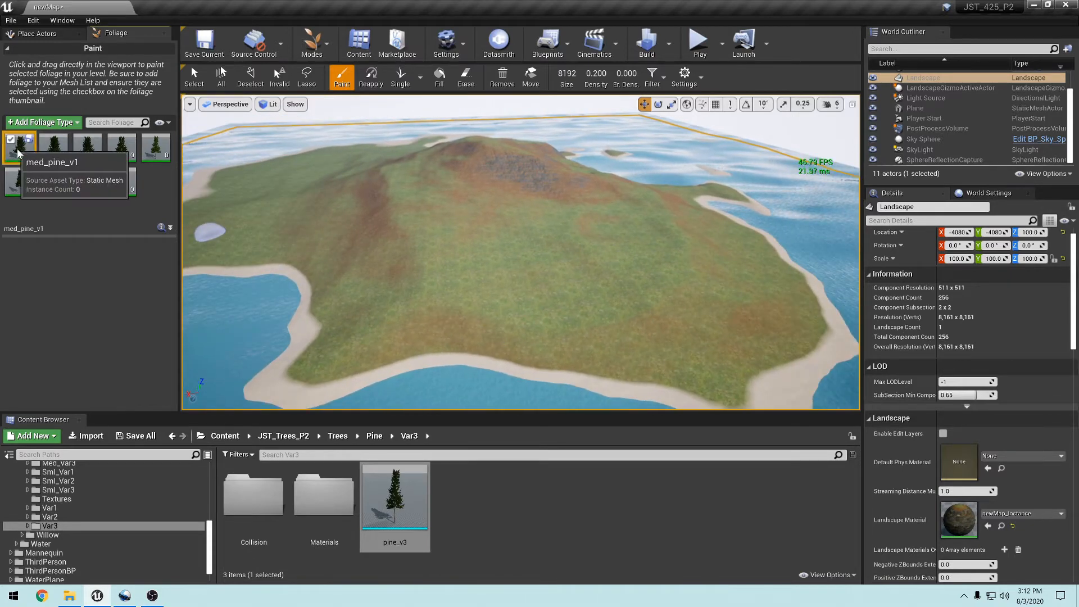
pyautogui.keyDown('shift'); pyautogui.click(116, 191); pyautogui.keyUp('shift')
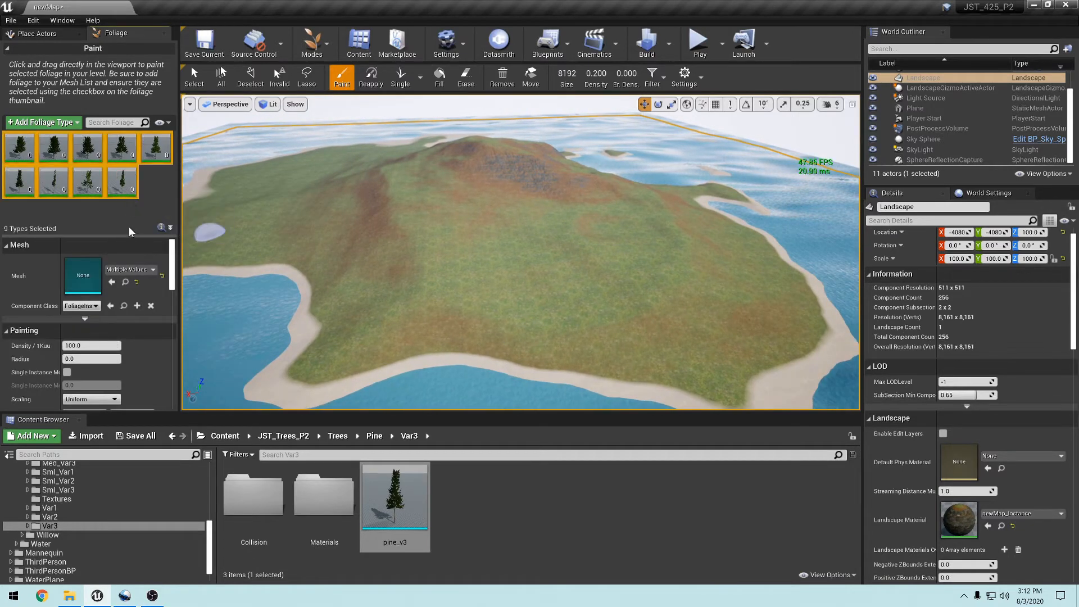
pyautogui.scroll(-2, 133, 309)
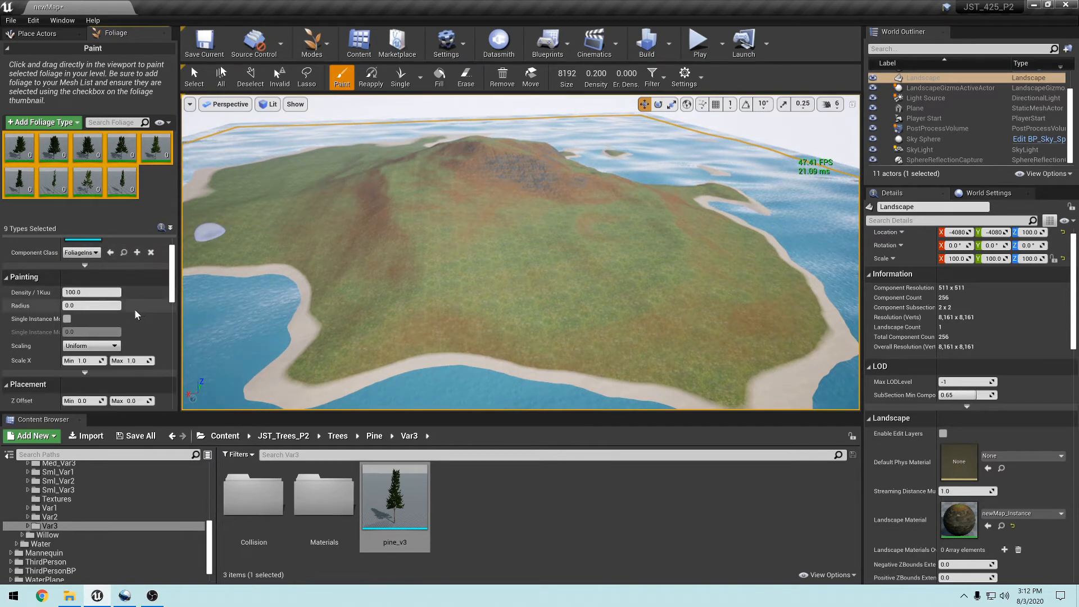
pyautogui.click(95, 292)
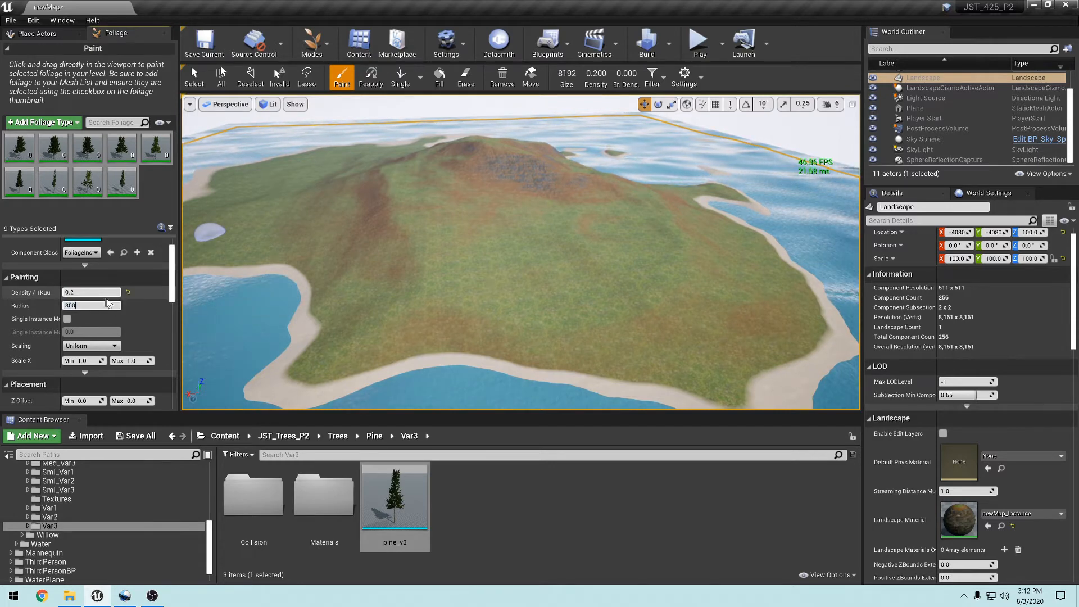
pyautogui.scroll(-2, 134, 320)
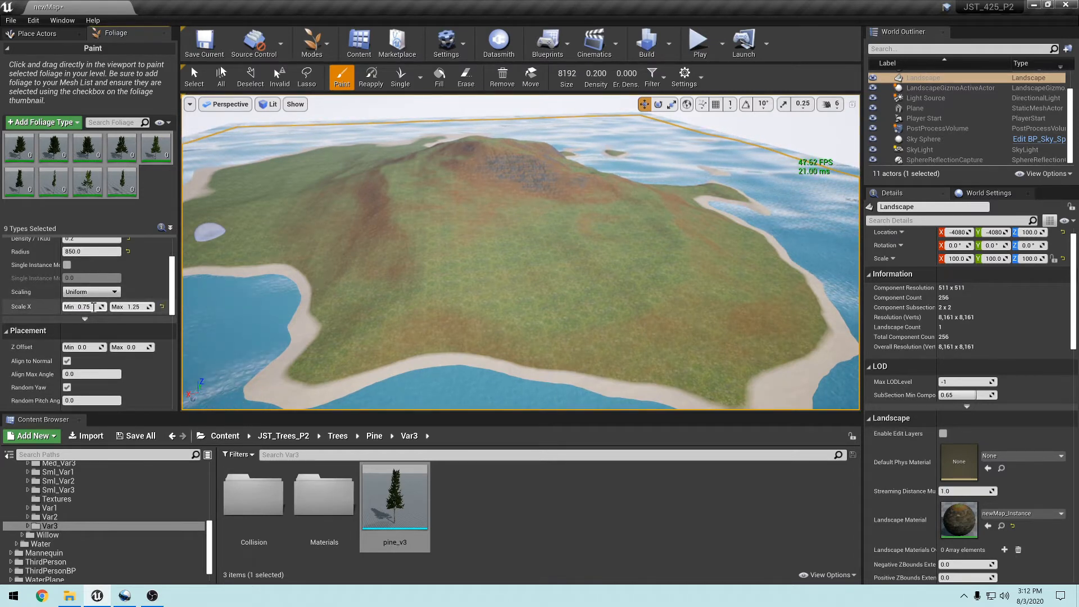
# Set the pines' Z offset minimum and maximum to -10, disable Align to Normal, and limit the ground slope angle to 12.
pyautogui.scroll(-1, 94, 308)
pyautogui.click(94, 329)
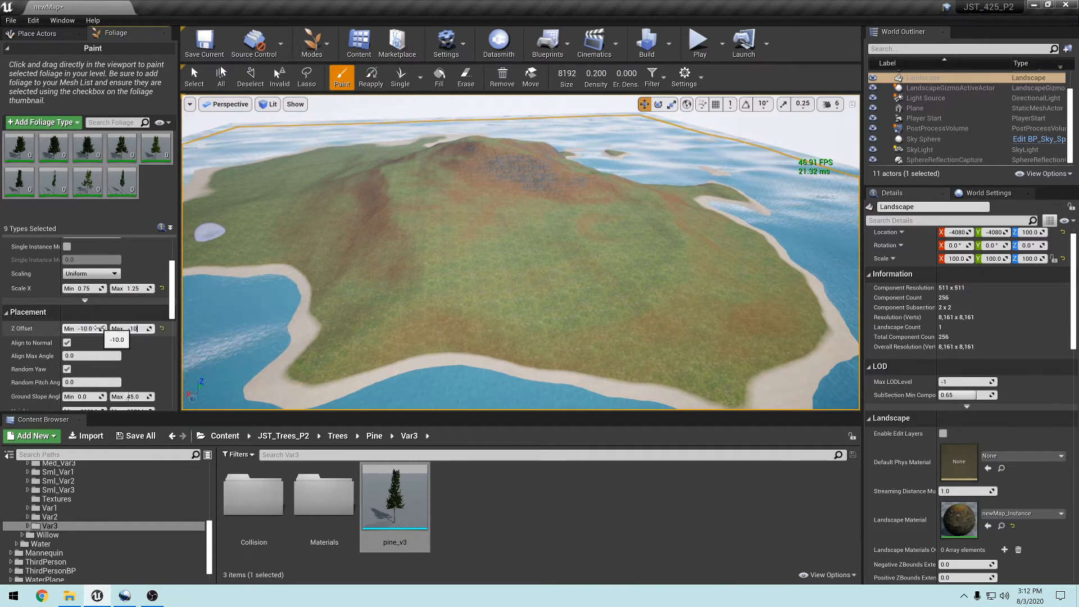
pyautogui.scroll(-2, 123, 340)
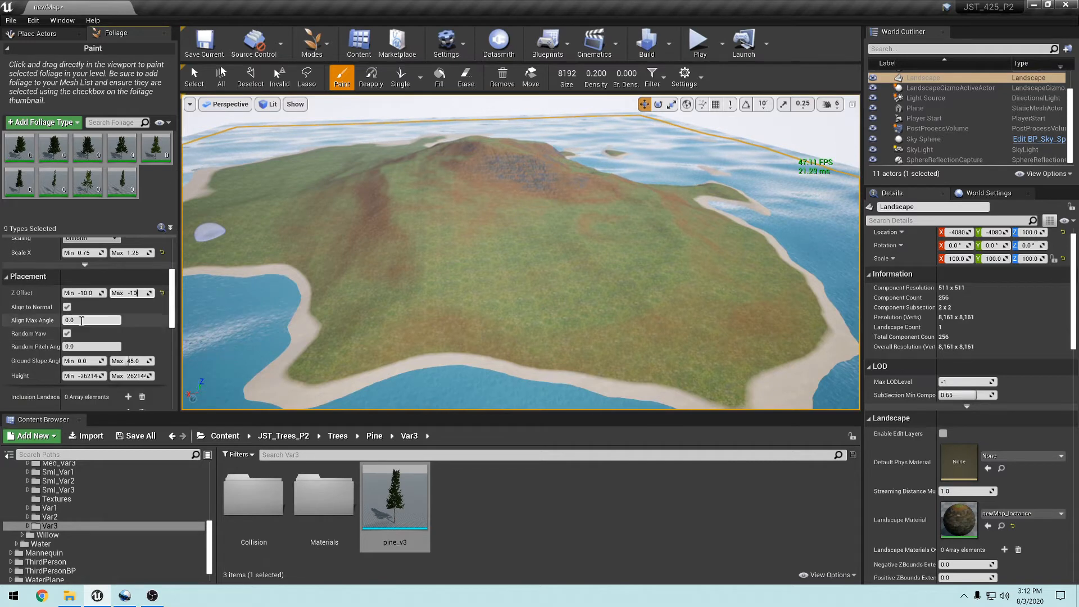
pyautogui.click(67, 308)
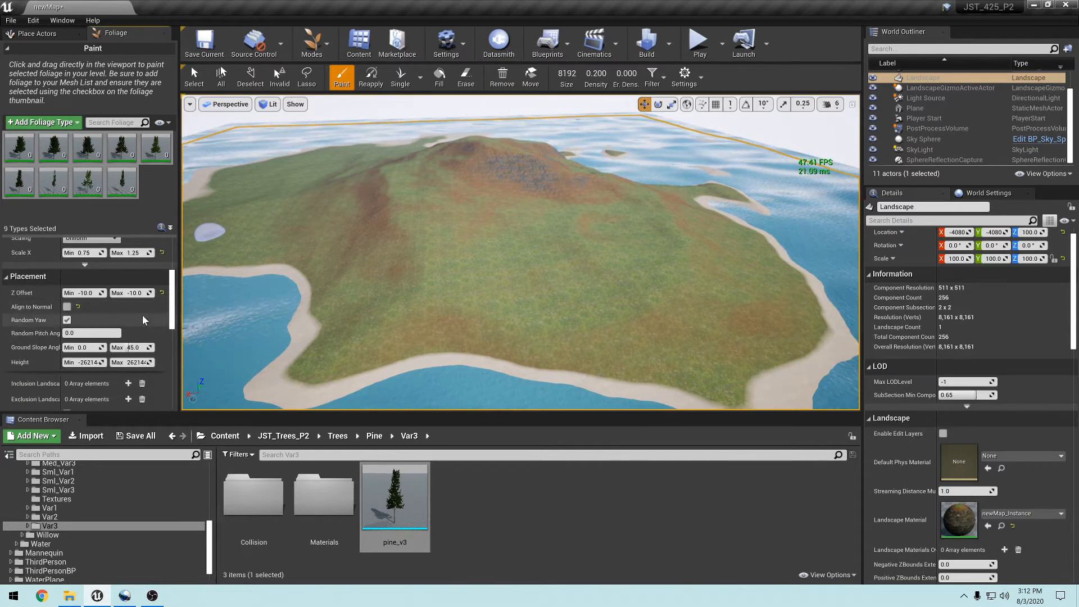
pyautogui.scroll(-1, 143, 315)
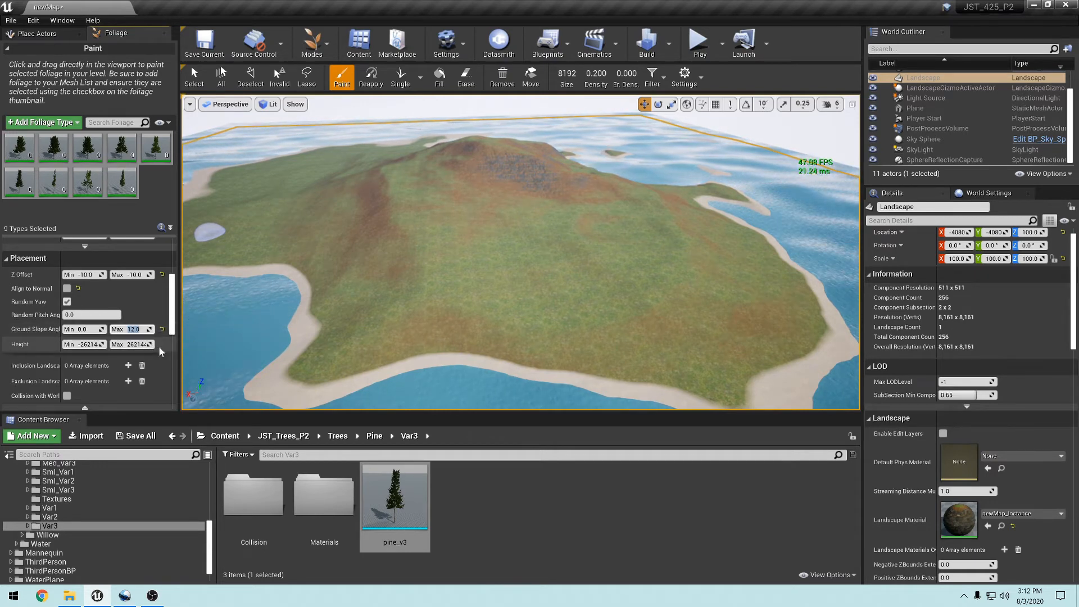
# Raise the minimum placement height of the pine types and set their collision preset to BlockAllDynamic.
pyautogui.scroll(-2, 159, 347)
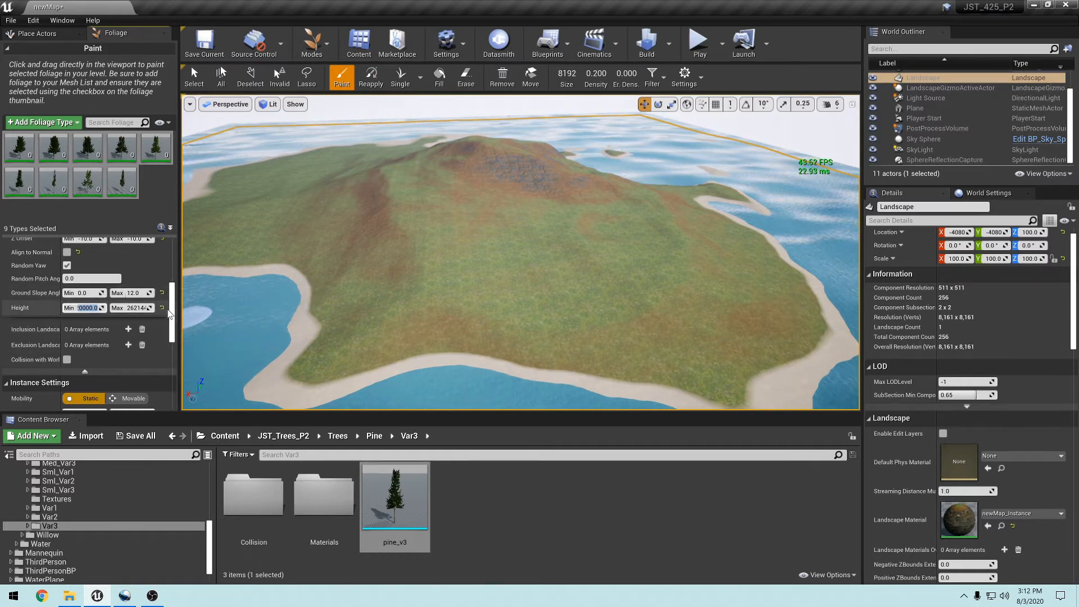
pyautogui.moveTo(172, 314); pyautogui.dragTo(177, 357)
pyautogui.click(112, 332)
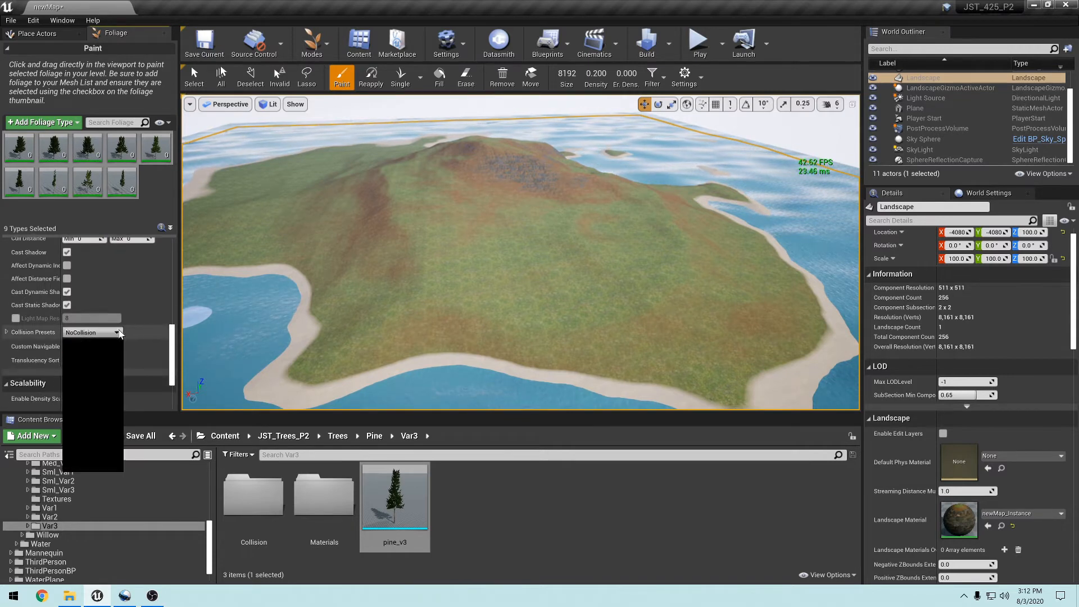
pyautogui.click(84, 370)
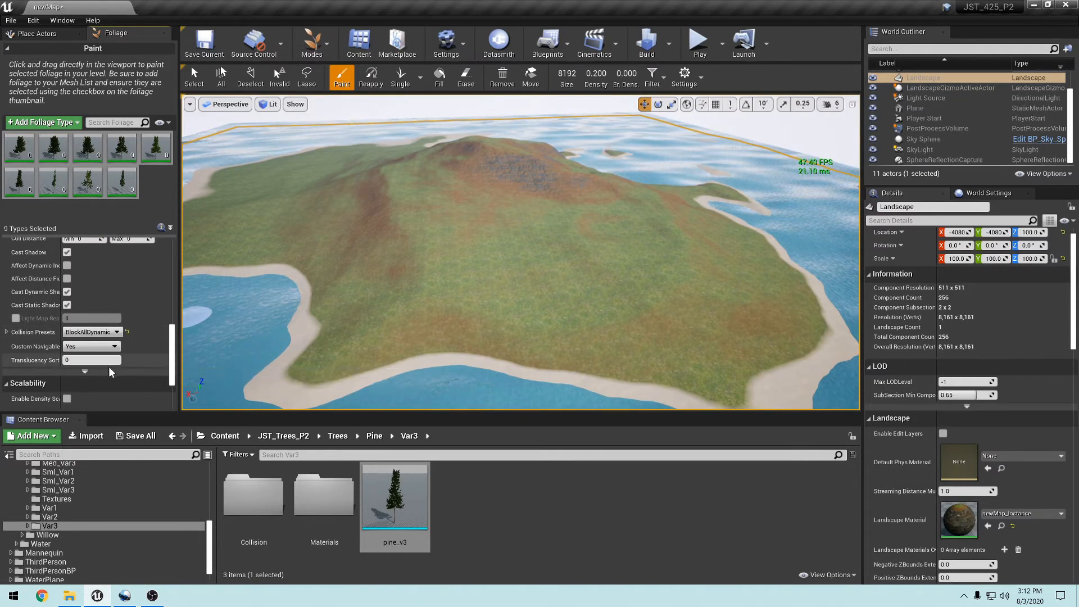
pyautogui.moveTo(174, 353); pyautogui.dragTo(176, 386)
# Paint a trial strip of pines between the grassland and the beach, and undo it.
pyautogui.moveTo(467, 303)
pyautogui.mouseDown(button='right')
pyautogui.moveTo(394, 309)
pyautogui.moveTo(494, 349)
pyautogui.moveTo(525, 251)
pyautogui.mouseUp(button='right')
pyautogui.moveTo(613, 149)
pyautogui.mouseDown()
pyautogui.moveTo(511, 188)
pyautogui.moveTo(386, 264)
pyautogui.moveTo(332, 298)
pyautogui.moveTo(279, 359)
pyautogui.moveTo(431, 338)
pyautogui.mouseUp()
pyautogui.moveTo(541, 299)
pyautogui.mouseDown(button='right')
pyautogui.moveTo(466, 306)
pyautogui.moveTo(542, 299)
pyautogui.mouseUp(button='right')
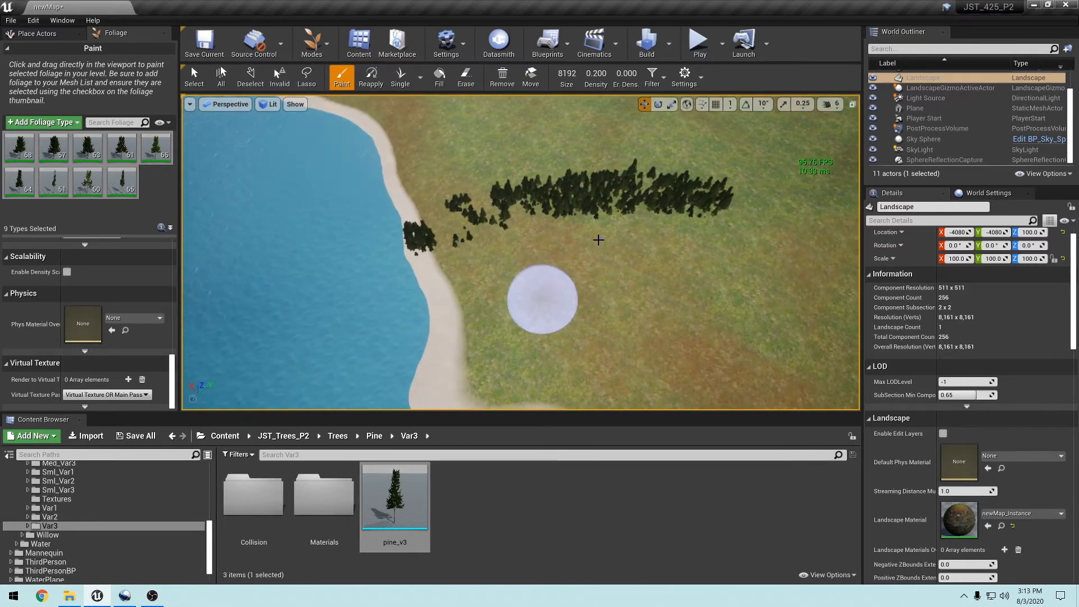
pyautogui.hotkey('ctrl', 'z')
# Set the minimum placement height of all selected pine types to -18500.
pyautogui.moveTo(518, 274); pyautogui.dragTo(537, 247, button='right')
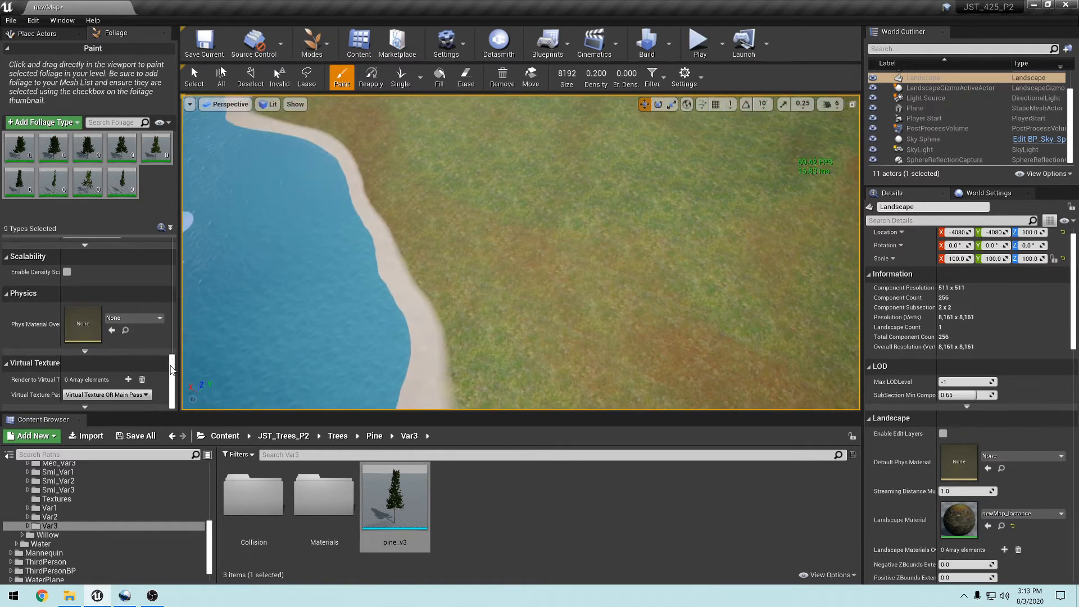
pyautogui.moveTo(171, 366); pyautogui.dragTo(179, 295)
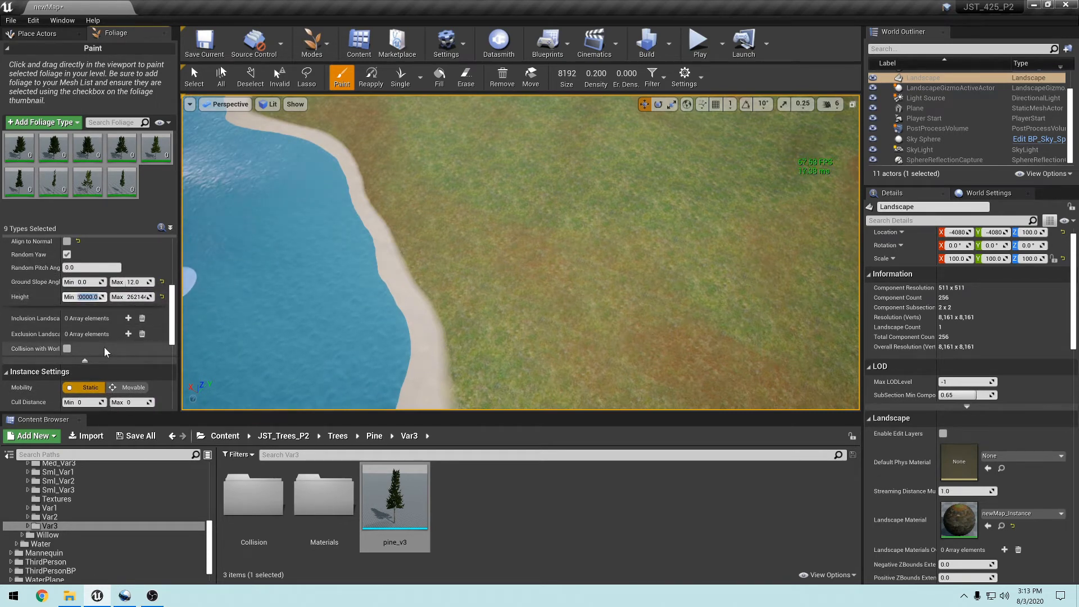
pyautogui.write('-18500')
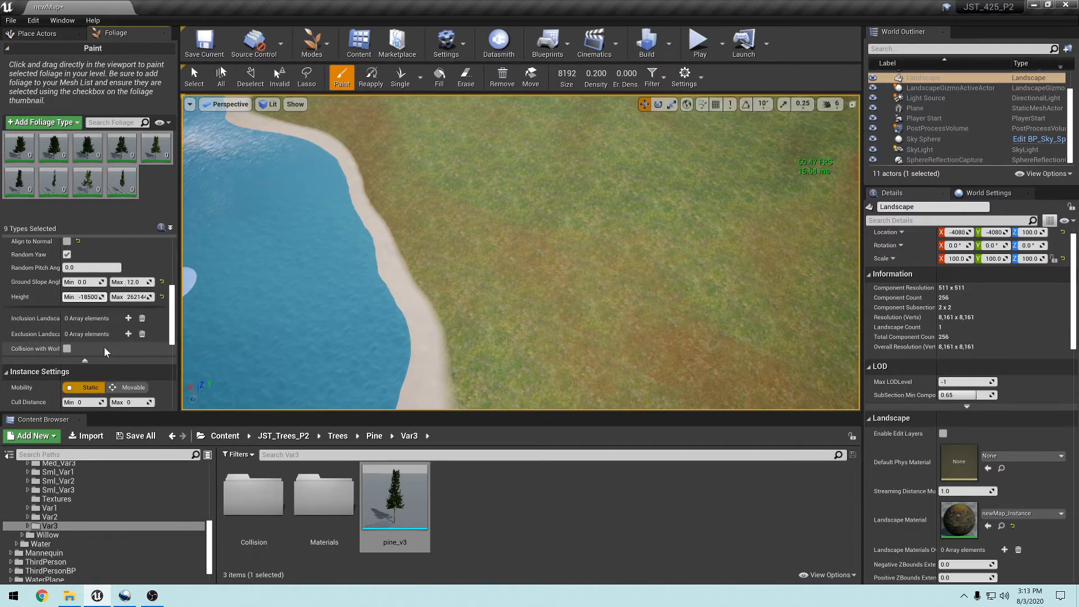
pyautogui.press('Return')
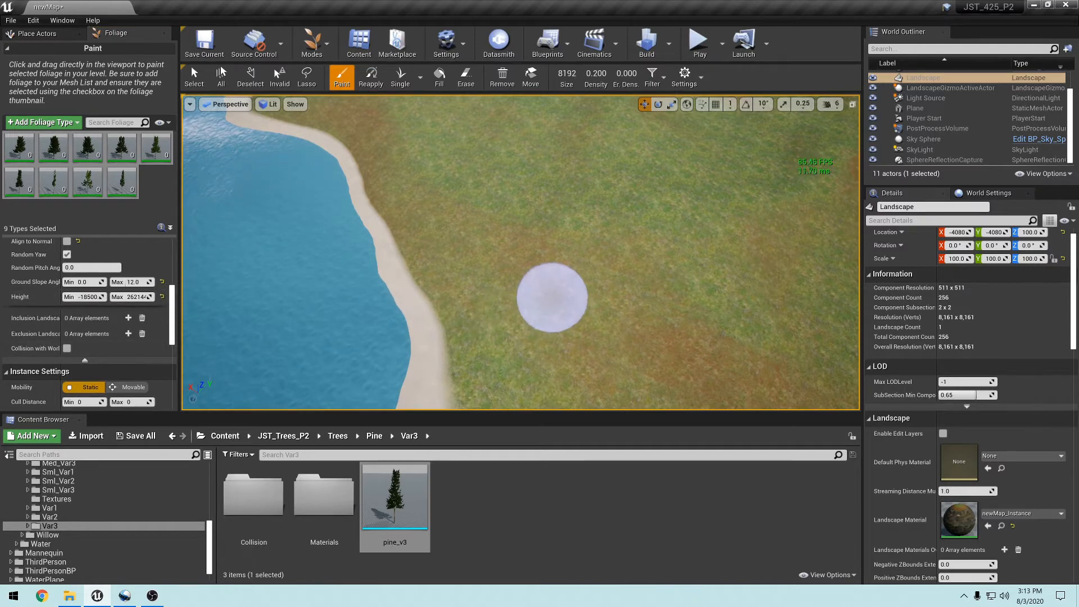
# Paint pine forest from the shoreline inland across the first, gently sloping end of the island.
pyautogui.moveTo(551, 295)
pyautogui.mouseDown(button='right')
pyautogui.moveTo(551, 245)
pyautogui.moveTo(579, 241)
pyautogui.mouseUp(button='right')
pyautogui.moveTo(595, 226)
pyautogui.mouseDown()
pyautogui.moveTo(378, 337)
pyautogui.moveTo(233, 395)
pyautogui.mouseUp()
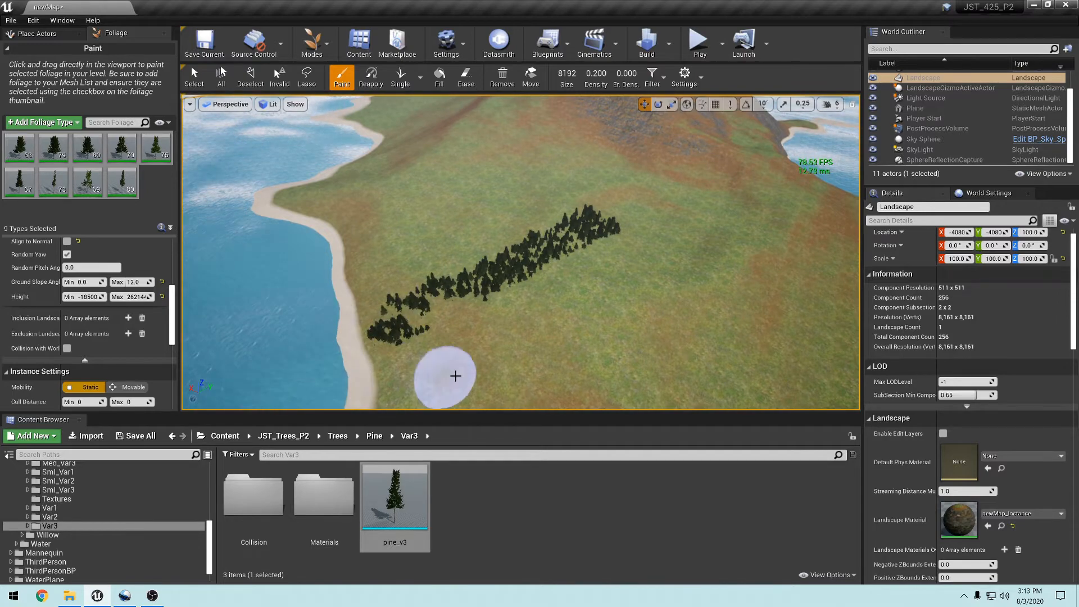
pyautogui.moveTo(455, 376)
pyautogui.mouseDown(button='right')
pyautogui.moveTo(506, 352)
pyautogui.moveTo(382, 405)
pyautogui.moveTo(315, 383)
pyautogui.moveTo(382, 370)
pyautogui.moveTo(450, 382)
pyautogui.moveTo(472, 337)
pyautogui.moveTo(332, 348)
pyautogui.moveTo(348, 343)
pyautogui.moveTo(457, 366)
pyautogui.mouseUp(button='right')
pyautogui.moveTo(539, 317)
pyautogui.mouseDown()
pyautogui.moveTo(428, 328)
pyautogui.moveTo(416, 373)
pyautogui.moveTo(534, 313)
pyautogui.moveTo(641, 315)
pyautogui.moveTo(722, 217)
pyautogui.moveTo(755, 256)
pyautogui.moveTo(651, 253)
pyautogui.moveTo(566, 330)
pyautogui.moveTo(408, 274)
pyautogui.moveTo(369, 247)
pyautogui.moveTo(453, 296)
pyautogui.moveTo(513, 299)
pyautogui.moveTo(595, 248)
pyautogui.moveTo(643, 248)
pyautogui.moveTo(646, 146)
pyautogui.moveTo(597, 221)
pyautogui.moveTo(562, 225)
pyautogui.mouseUp()
pyautogui.moveTo(528, 175)
pyautogui.mouseDown()
pyautogui.moveTo(429, 224)
pyautogui.moveTo(422, 247)
pyautogui.mouseUp()
pyautogui.moveTo(482, 279)
pyautogui.mouseDown(button='right')
pyautogui.moveTo(382, 264)
pyautogui.moveTo(444, 284)
pyautogui.moveTo(379, 260)
pyautogui.mouseUp(button='right')
pyautogui.press('s')
pyautogui.moveTo(539, 301); pyautogui.dragTo(527, 288, button='right')
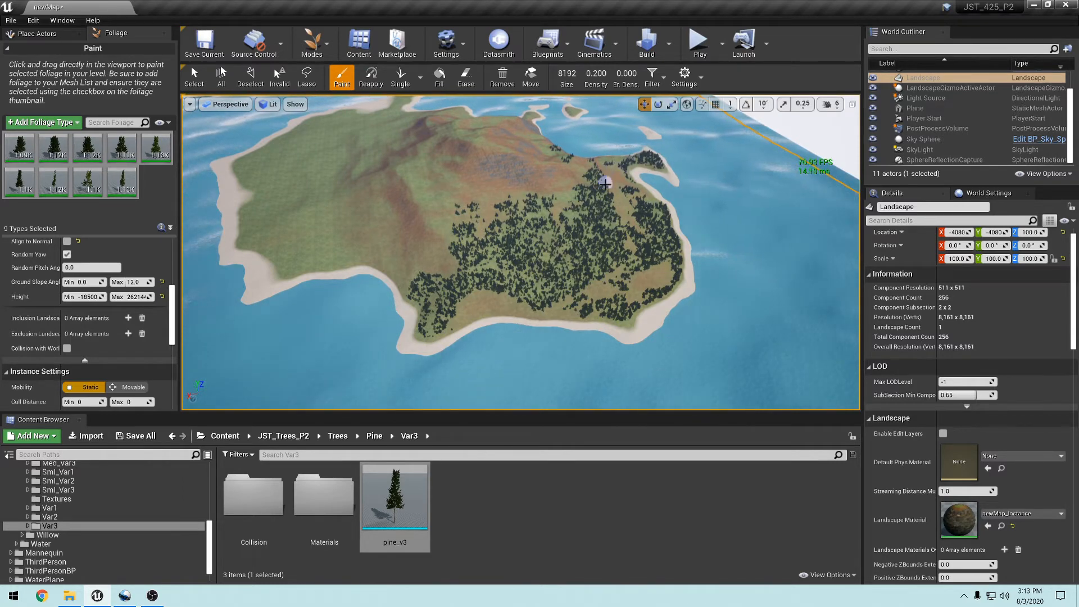
pyautogui.moveTo(631, 210); pyautogui.dragTo(552, 272)
pyautogui.moveTo(552, 272)
pyautogui.mouseDown(button='right')
pyautogui.moveTo(629, 272)
pyautogui.moveTo(540, 308)
pyautogui.mouseUp(button='right')
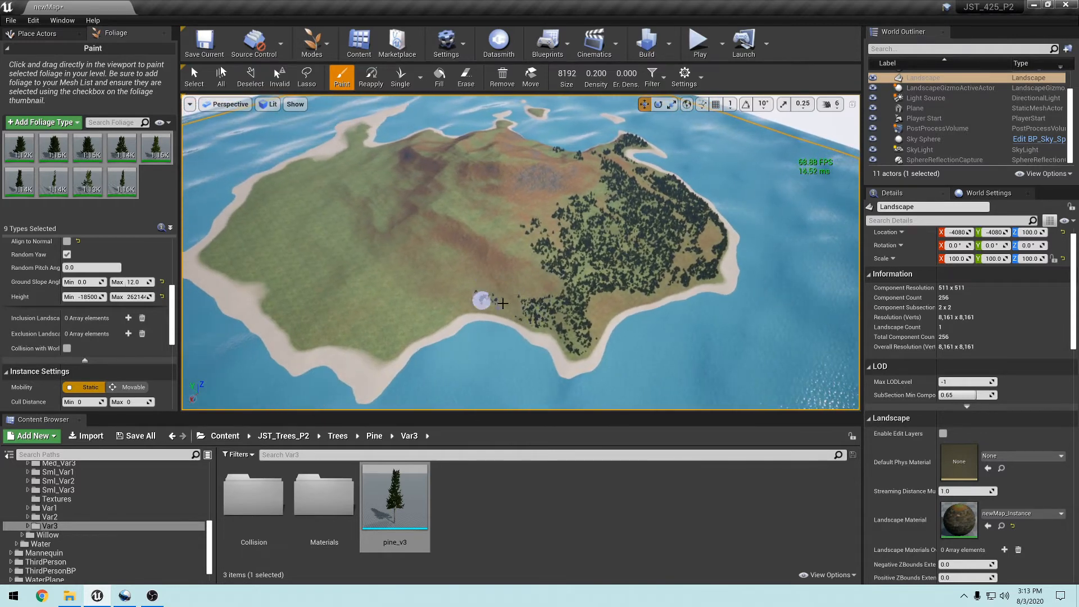
# Paint pines along the remaining near coast and grassy plain, and fill the gaps around the central mountain.
pyautogui.moveTo(502, 303)
pyautogui.mouseDown()
pyautogui.moveTo(477, 293)
pyautogui.moveTo(358, 324)
pyautogui.moveTo(309, 323)
pyautogui.moveTo(363, 350)
pyautogui.moveTo(301, 297)
pyautogui.moveTo(287, 303)
pyautogui.moveTo(258, 264)
pyautogui.moveTo(224, 256)
pyautogui.moveTo(271, 177)
pyautogui.mouseUp()
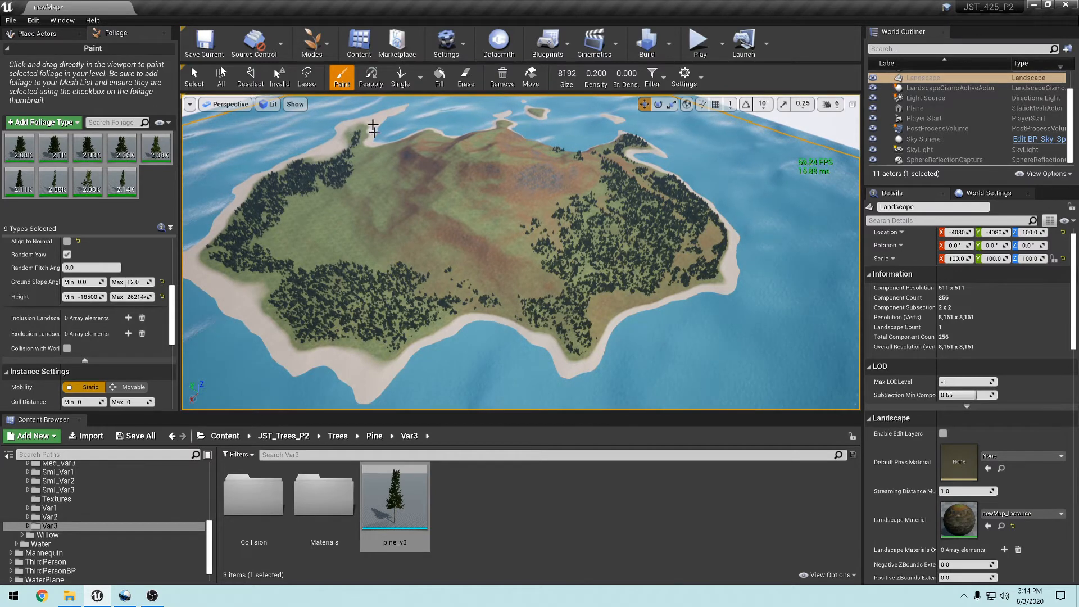
pyautogui.moveTo(365, 184); pyautogui.dragTo(404, 167)
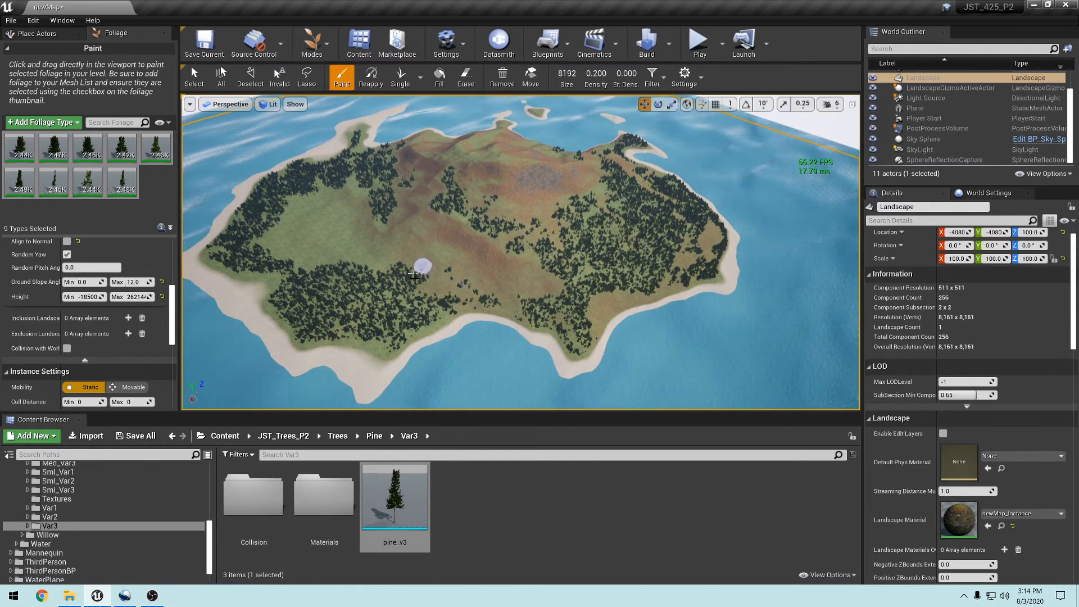
pyautogui.moveTo(367, 246)
pyautogui.mouseDown()
pyautogui.moveTo(328, 250)
pyautogui.moveTo(317, 222)
pyautogui.moveTo(261, 243)
pyautogui.mouseUp()
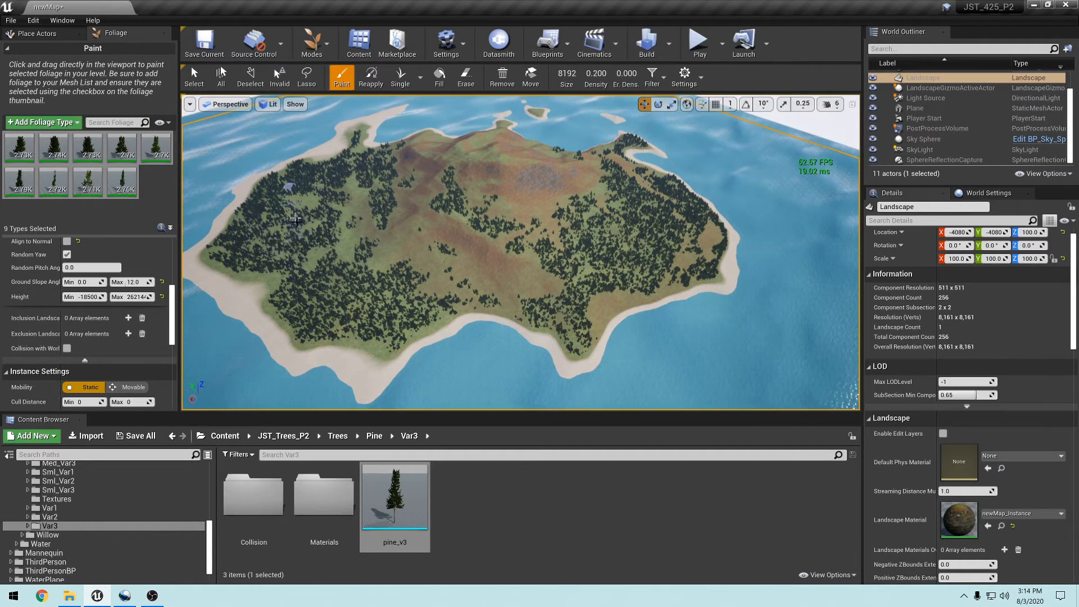
pyautogui.moveTo(358, 272); pyautogui.dragTo(356, 219)
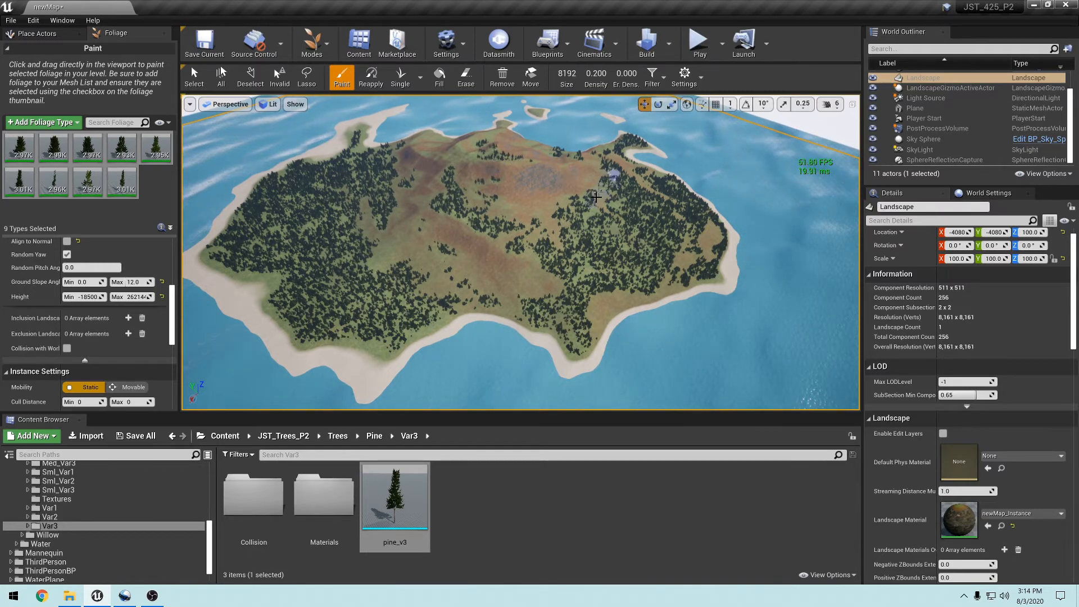
pyautogui.moveTo(465, 286)
pyautogui.mouseDown()
pyautogui.moveTo(556, 323)
pyautogui.moveTo(590, 278)
pyautogui.moveTo(691, 236)
pyautogui.mouseUp()
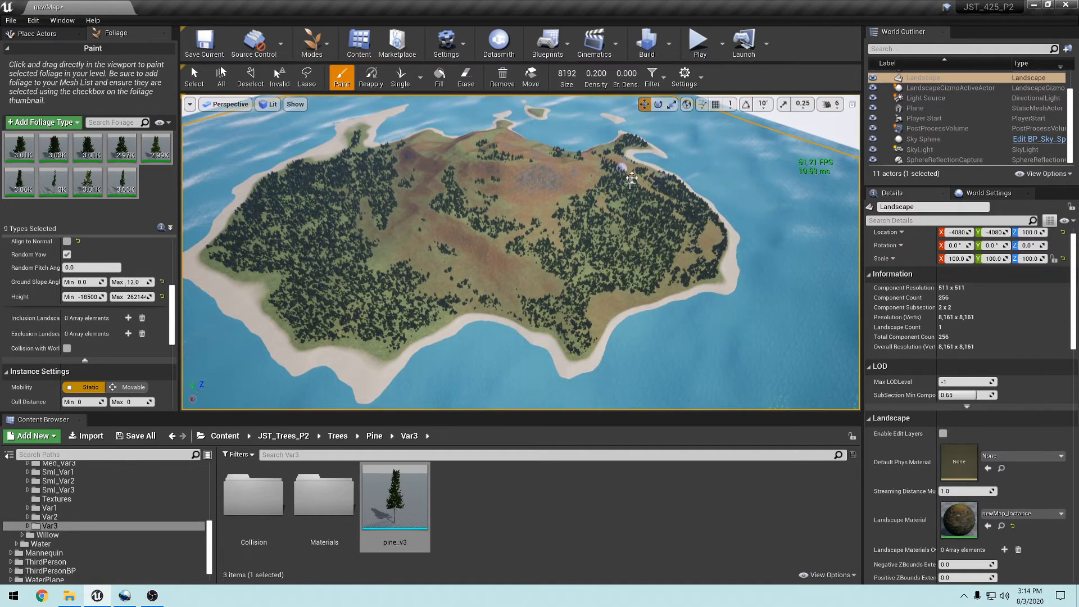
# Paint additional pines on the far side of the island behind the mountain.
pyautogui.moveTo(449, 245)
pyautogui.mouseDown(button='right')
pyautogui.moveTo(447, 163)
pyautogui.moveTo(427, 219)
pyautogui.moveTo(393, 230)
pyautogui.moveTo(517, 236)
pyautogui.moveTo(579, 264)
pyautogui.moveTo(618, 320)
pyautogui.moveTo(469, 264)
pyautogui.moveTo(469, 281)
pyautogui.moveTo(458, 275)
pyautogui.moveTo(469, 242)
pyautogui.mouseUp(button='right')
pyautogui.press('w')
pyautogui.press('s')
pyautogui.moveTo(469, 243)
pyautogui.mouseDown()
pyautogui.moveTo(506, 241)
pyautogui.moveTo(475, 261)
pyautogui.moveTo(549, 294)
pyautogui.moveTo(461, 166)
pyautogui.moveTo(413, 166)
pyautogui.moveTo(391, 191)
pyautogui.moveTo(351, 171)
pyautogui.moveTo(368, 162)
pyautogui.moveTo(346, 281)
pyautogui.moveTo(315, 298)
pyautogui.moveTo(250, 284)
pyautogui.moveTo(382, 226)
pyautogui.moveTo(242, 134)
pyautogui.moveTo(449, 135)
pyautogui.moveTo(601, 290)
pyautogui.moveTo(489, 322)
pyautogui.moveTo(640, 402)
pyautogui.moveTo(740, 328)
pyautogui.moveTo(578, 287)
pyautogui.mouseUp()
pyautogui.moveTo(578, 287)
pyautogui.mouseDown(button='right')
pyautogui.moveTo(702, 230)
pyautogui.moveTo(730, 264)
pyautogui.moveTo(556, 224)
pyautogui.mouseUp(button='right')
pyautogui.moveTo(574, 182)
pyautogui.mouseDown()
pyautogui.moveTo(472, 227)
pyautogui.moveTo(470, 267)
pyautogui.moveTo(424, 337)
pyautogui.moveTo(506, 372)
pyautogui.moveTo(604, 354)
pyautogui.moveTo(612, 222)
pyautogui.moveTo(620, 251)
pyautogui.moveTo(289, 342)
pyautogui.moveTo(382, 315)
pyautogui.moveTo(384, 264)
pyautogui.moveTo(501, 205)
pyautogui.moveTo(754, 245)
pyautogui.moveTo(685, 294)
pyautogui.mouseUp()
pyautogui.moveTo(685, 294); pyautogui.dragTo(830, 184, button='right')
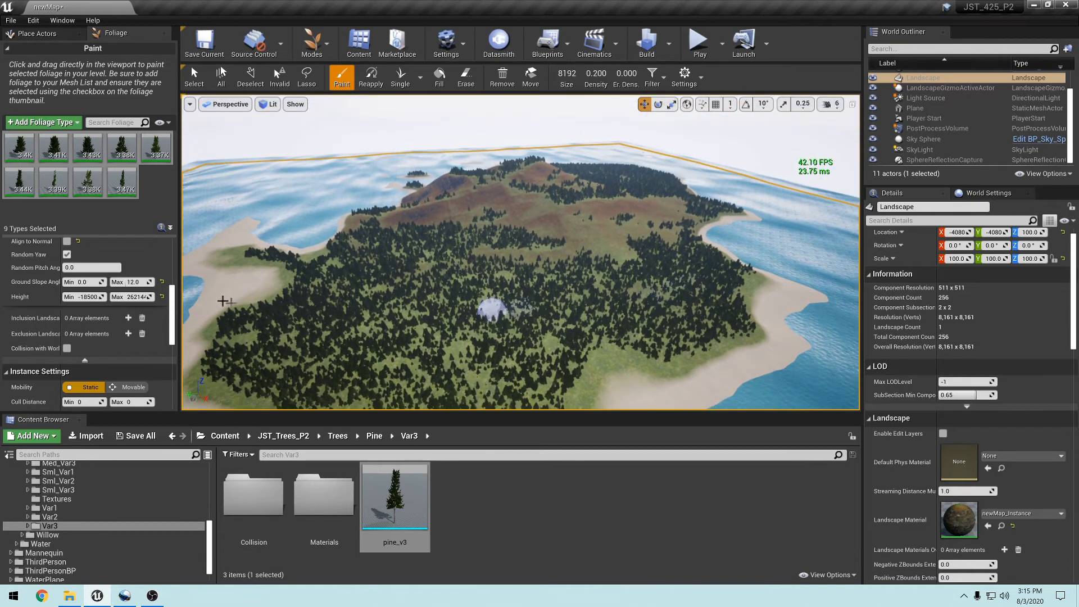
pyautogui.click(27, 156)
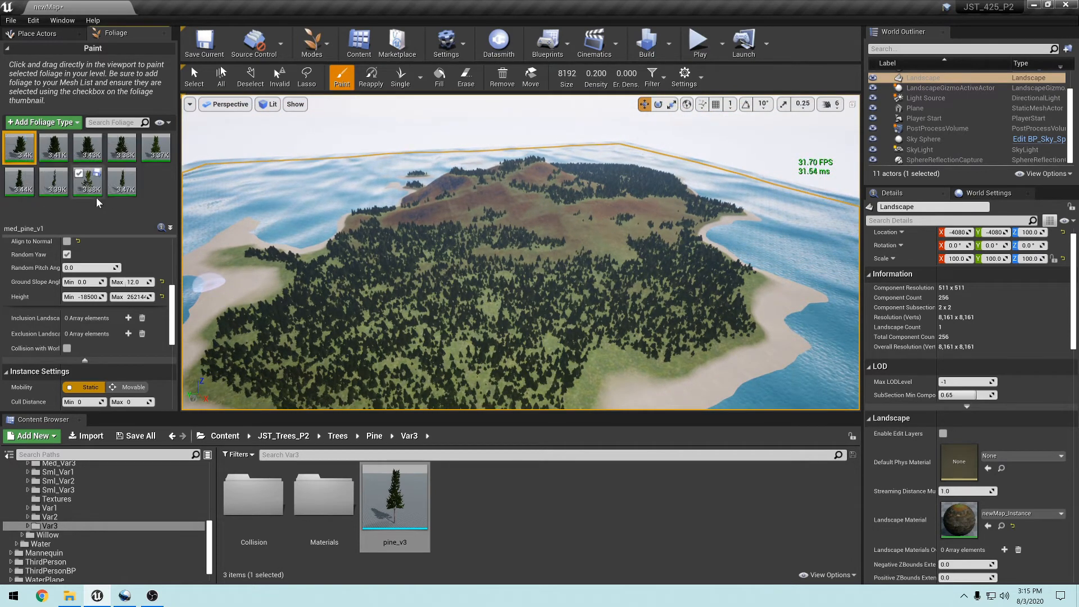
pyautogui.keyDown('shift'); pyautogui.click(118, 191); pyautogui.keyUp('shift')
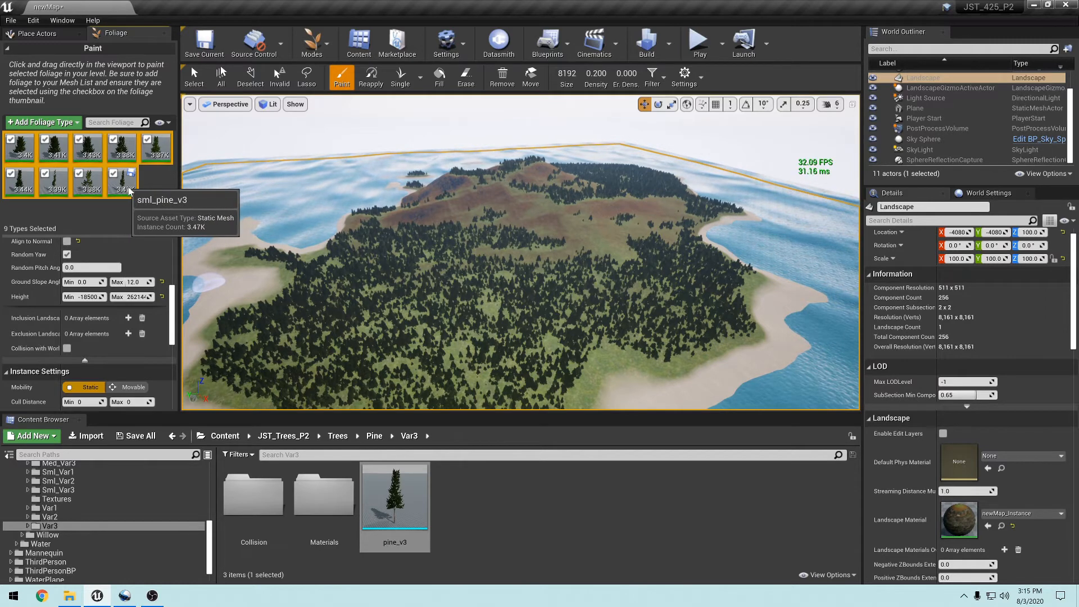
pyautogui.rightClick(129, 190)
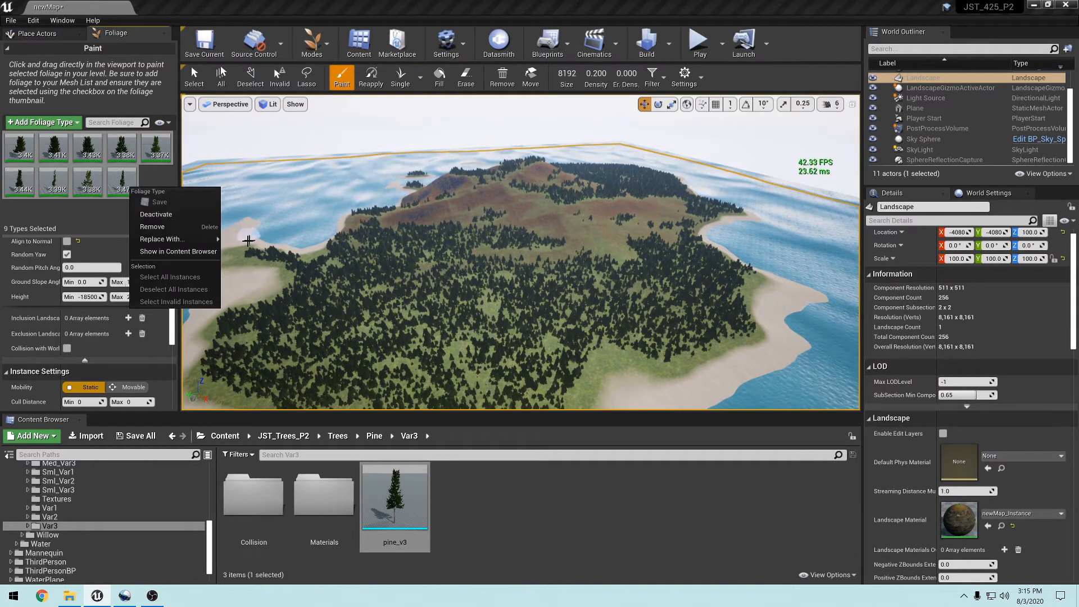
pyautogui.click(169, 229)
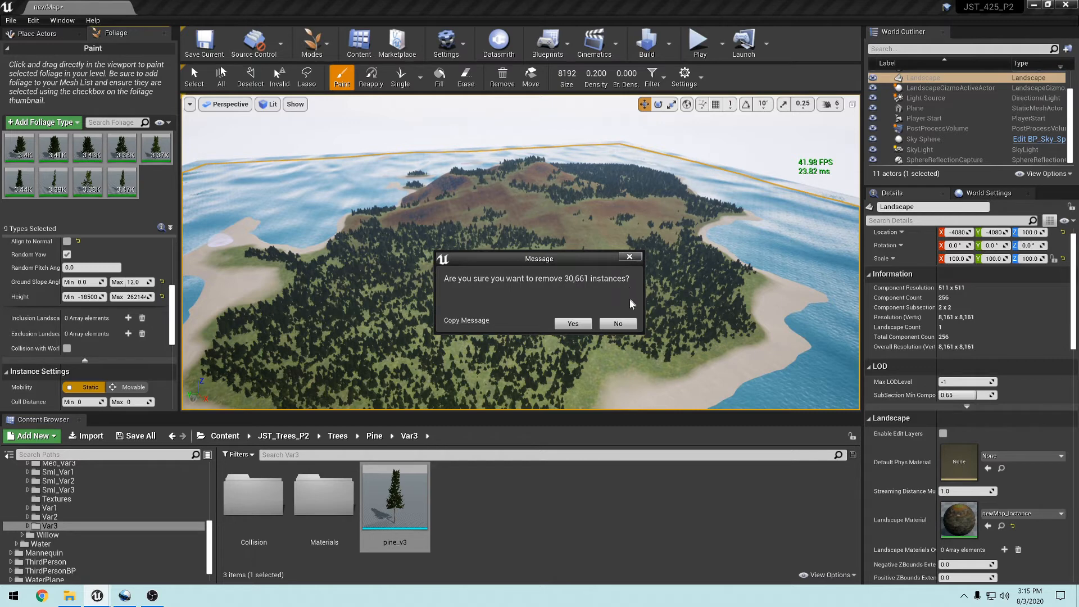
pyautogui.click(618, 325)
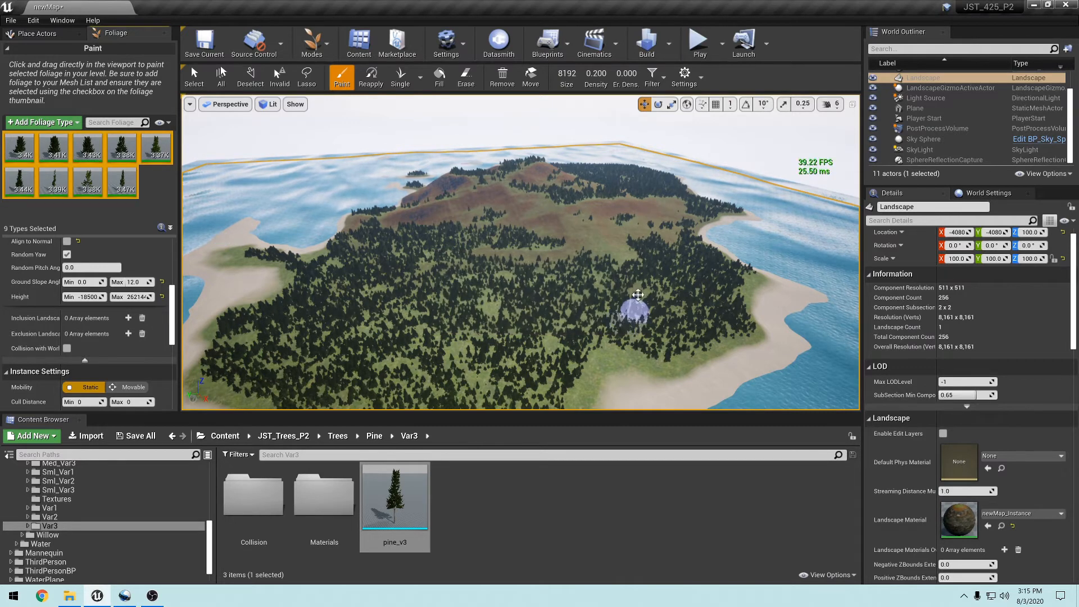
pyautogui.moveTo(572, 299); pyautogui.dragTo(584, 343, button='right')
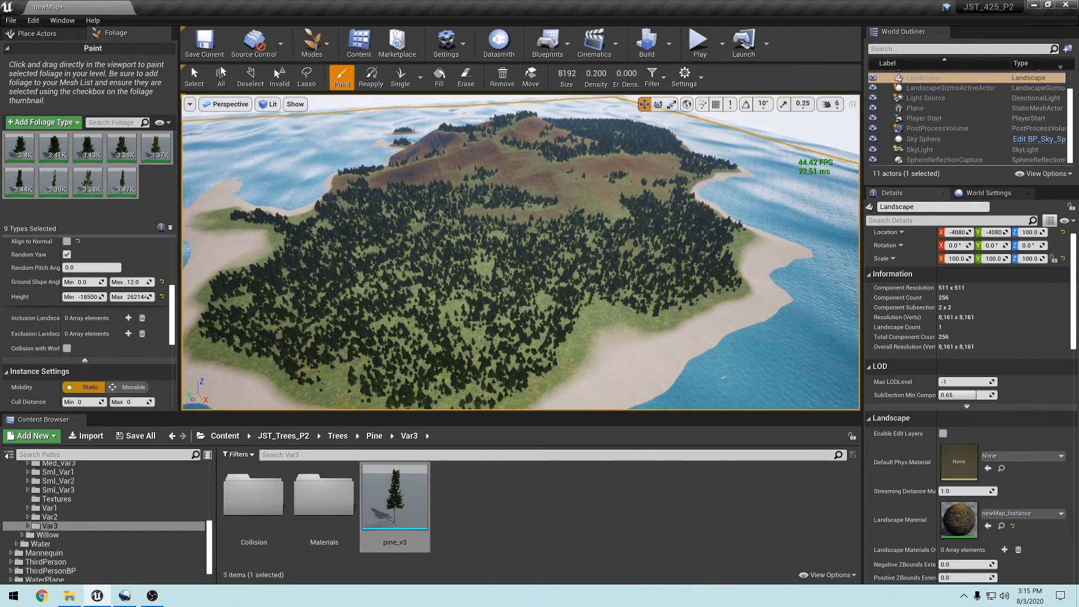
# Leave foliage painting and return the editor to Select mode.
pyautogui.moveTo(584, 343)
pyautogui.mouseDown(button='right')
pyautogui.moveTo(722, 360)
pyautogui.moveTo(714, 362)
pyautogui.moveTo(722, 323)
pyautogui.moveTo(820, 343)
pyautogui.moveTo(845, 303)
pyautogui.moveTo(741, 308)
pyautogui.moveTo(656, 245)
pyautogui.mouseUp(button='right')
pyautogui.press('w')
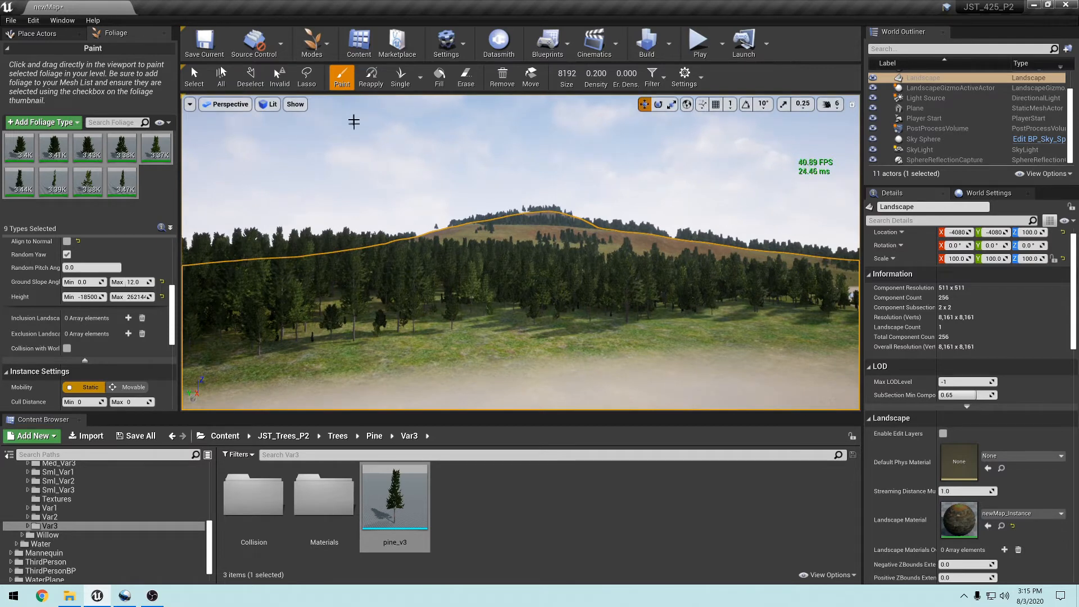
pyautogui.click(311, 44)
pyautogui.click(325, 75)
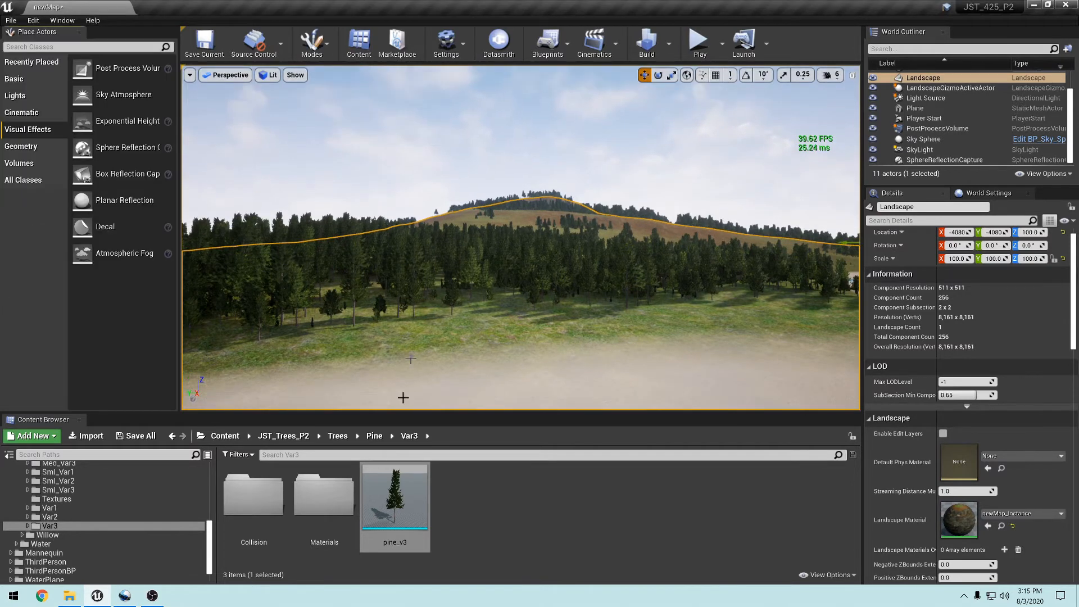
# Delete the existing BP_Environment actor from the level.
pyautogui.click(284, 436)
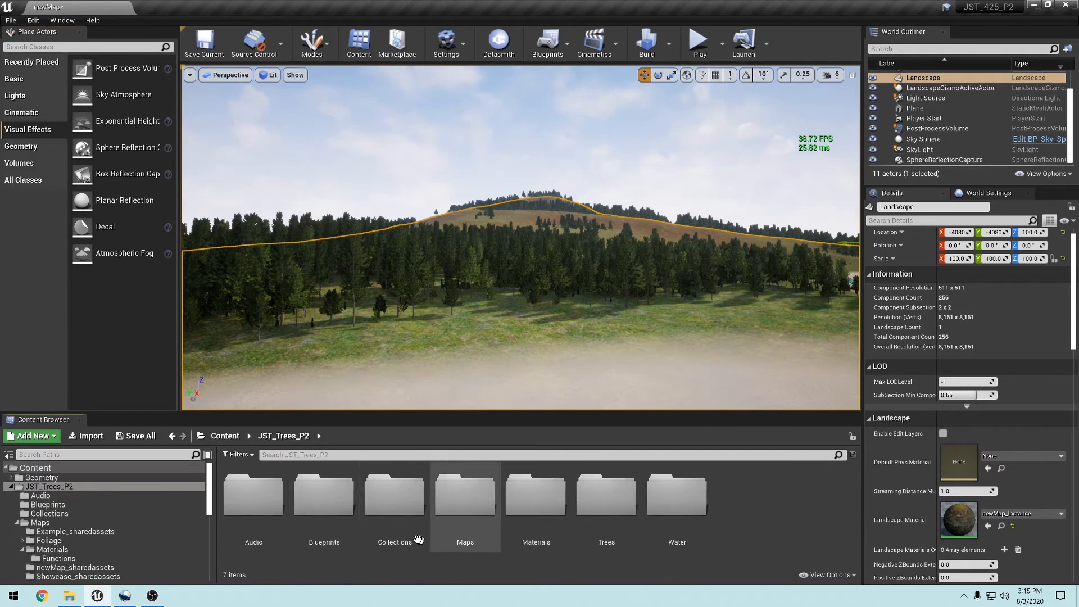
pyautogui.click(338, 520)
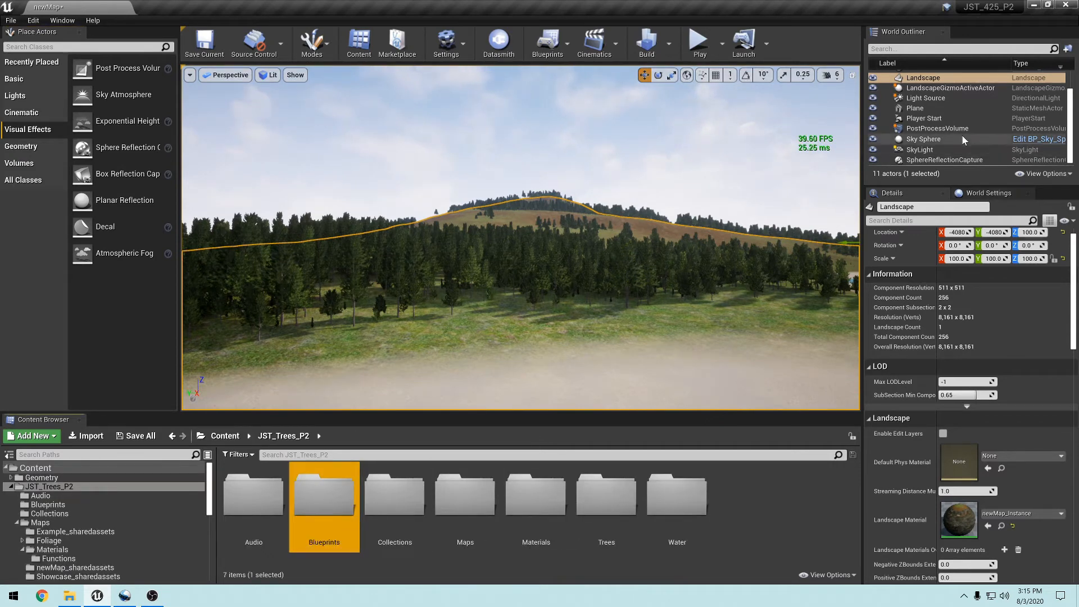
pyautogui.scroll(3, 961, 139)
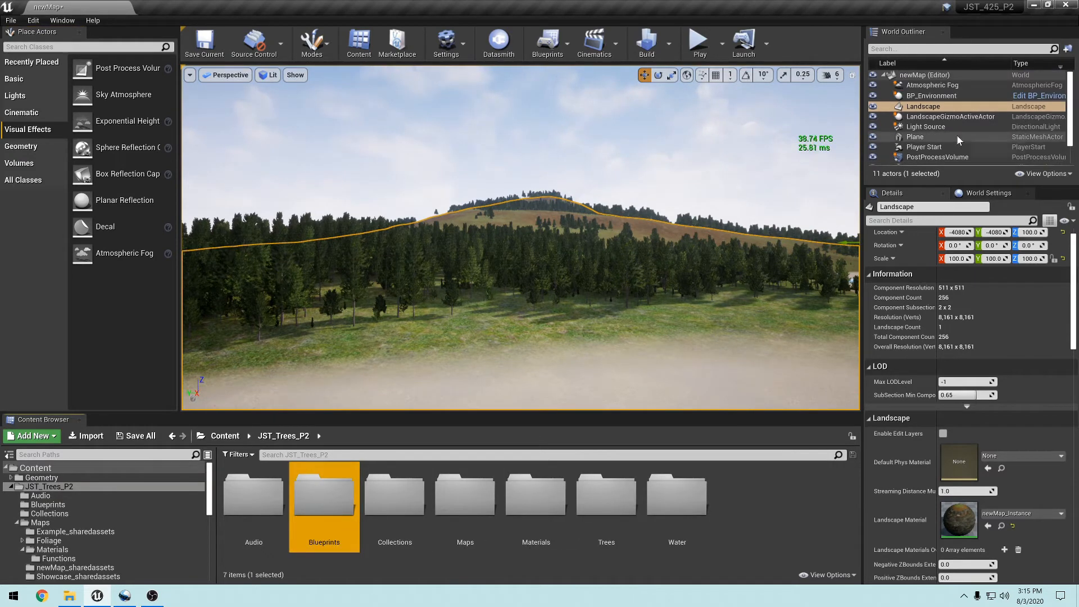
pyautogui.click(932, 96)
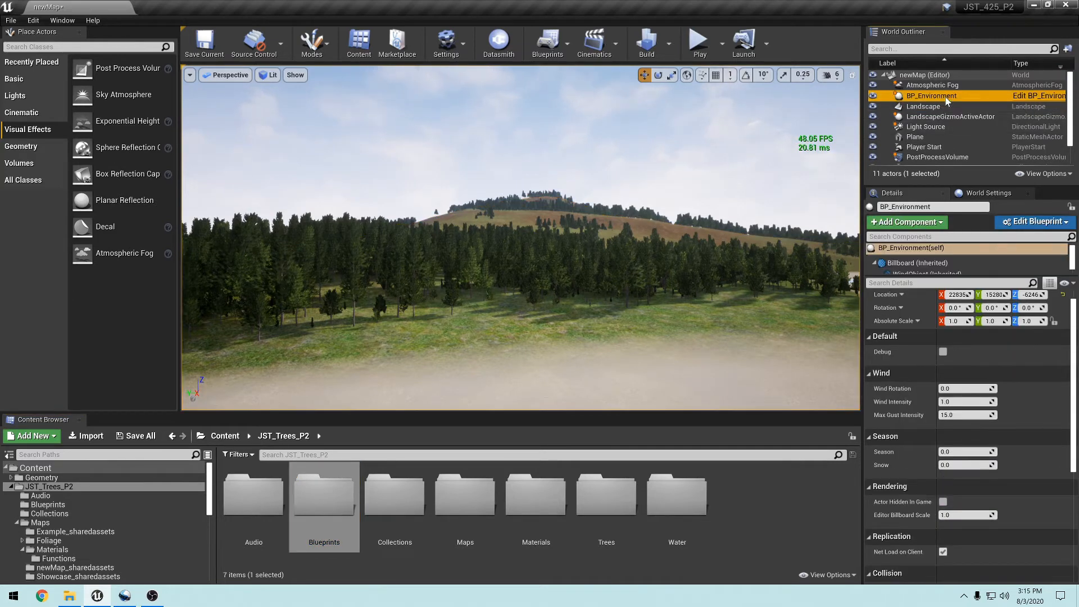
pyautogui.press('Delete')
pyautogui.scroll(-1, 936, 89)
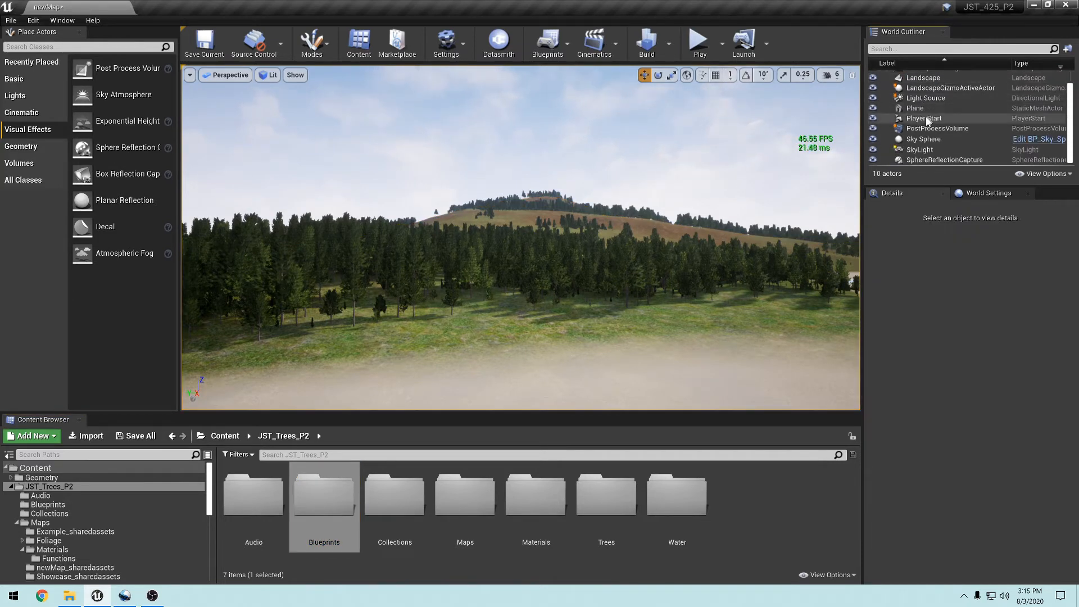
# Place the BP_Environment blueprint from the JST_Trees_P2 Blueprints folder into the level above the forest.
pyautogui.doubleClick(347, 508)
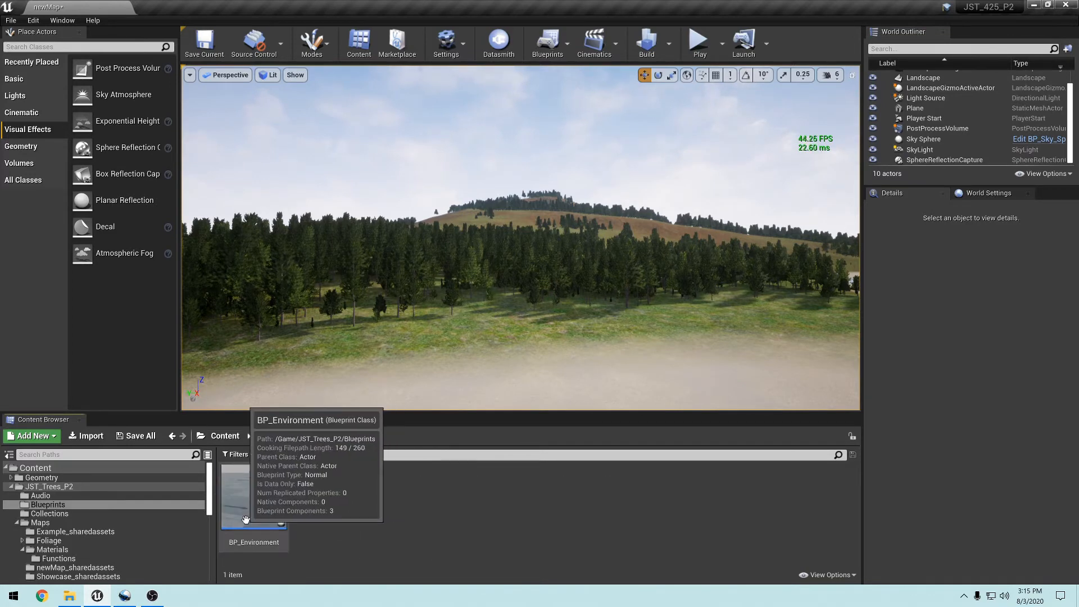
pyautogui.moveTo(246, 519); pyautogui.dragTo(419, 101)
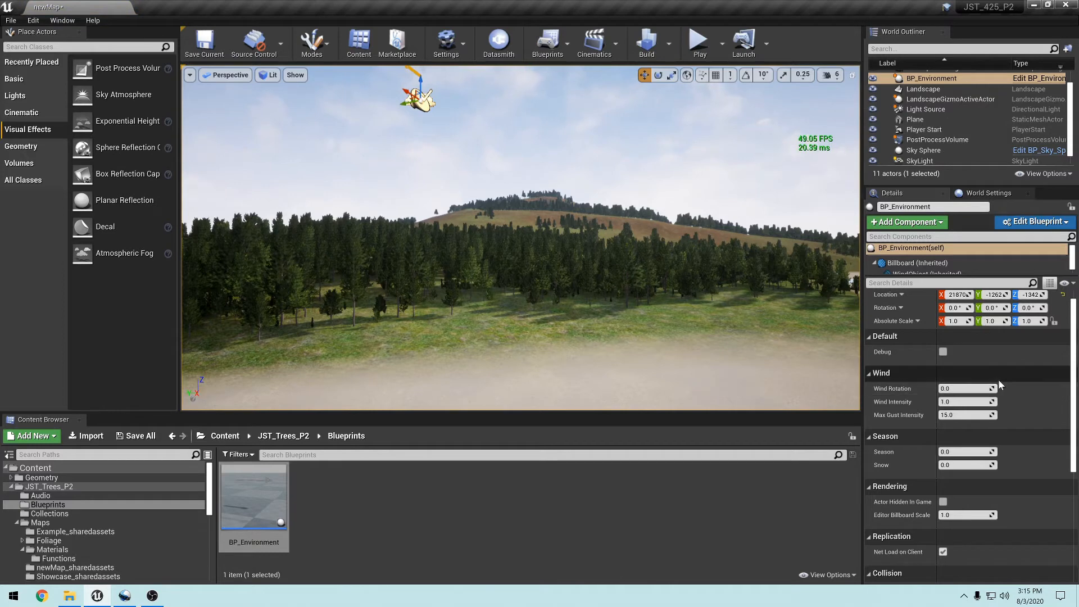
pyautogui.scroll(-3, 1031, 392)
pyautogui.scroll(4, 1033, 392)
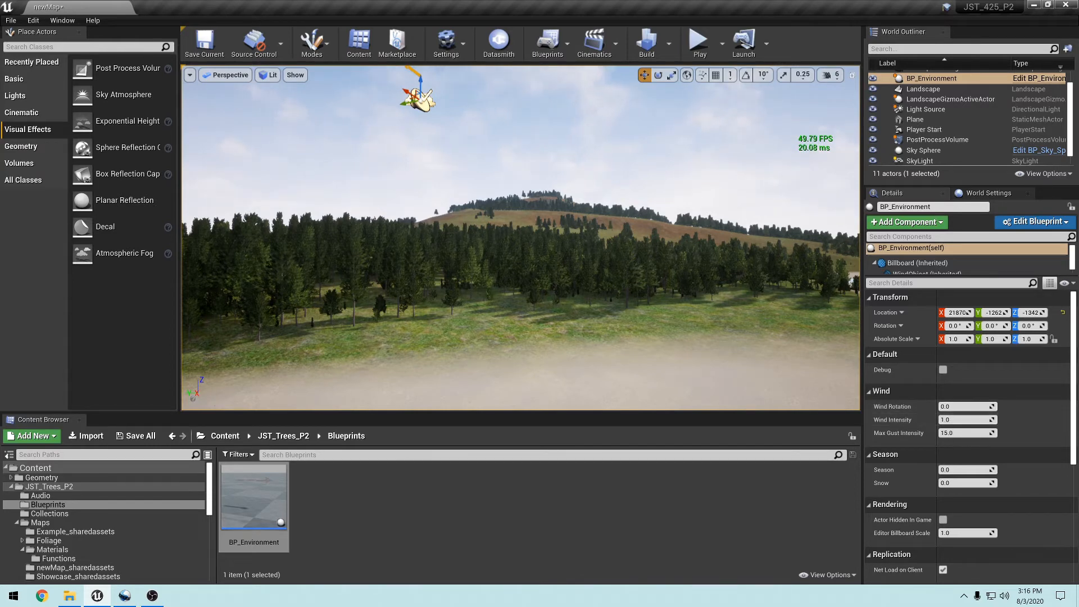
# Try stronger Wind Intensity values up to about 63 on BP_Environment, and reset the setting to its default of 1.0.
pyautogui.press('w')
pyautogui.moveTo(520, 238); pyautogui.dragTo(460, 255, button='right')
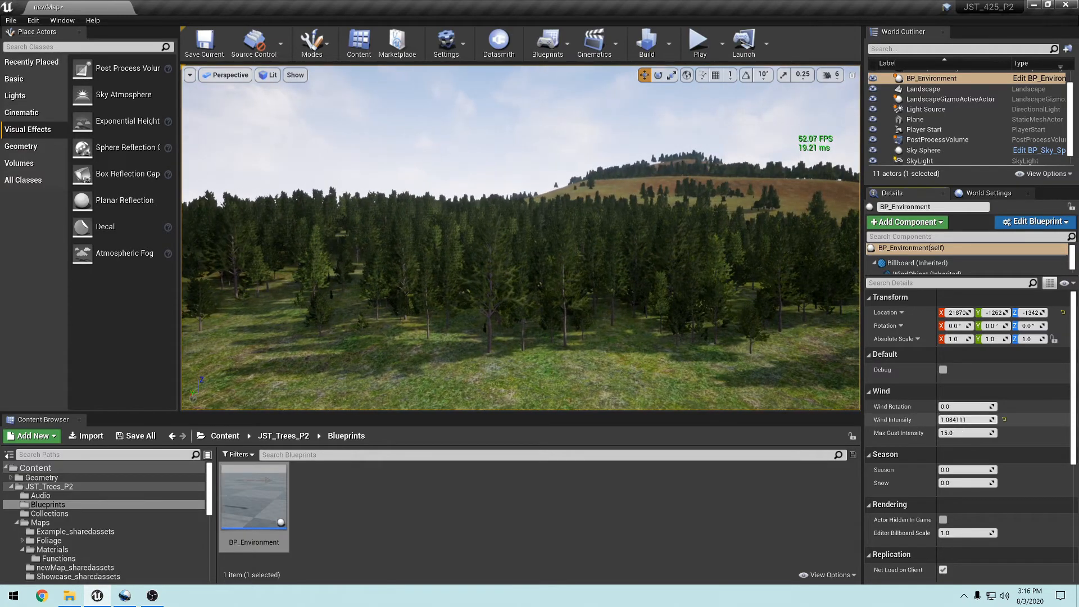
pyautogui.moveTo(965, 419); pyautogui.dragTo(1004, 419)
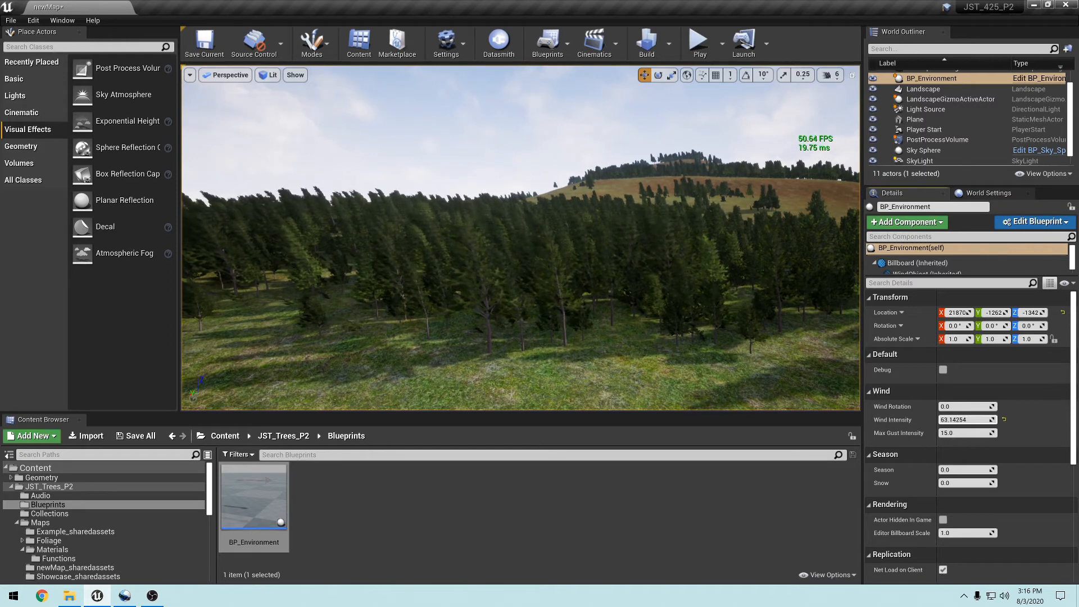
pyautogui.moveTo(1004, 420); pyautogui.dragTo(1002, 420)
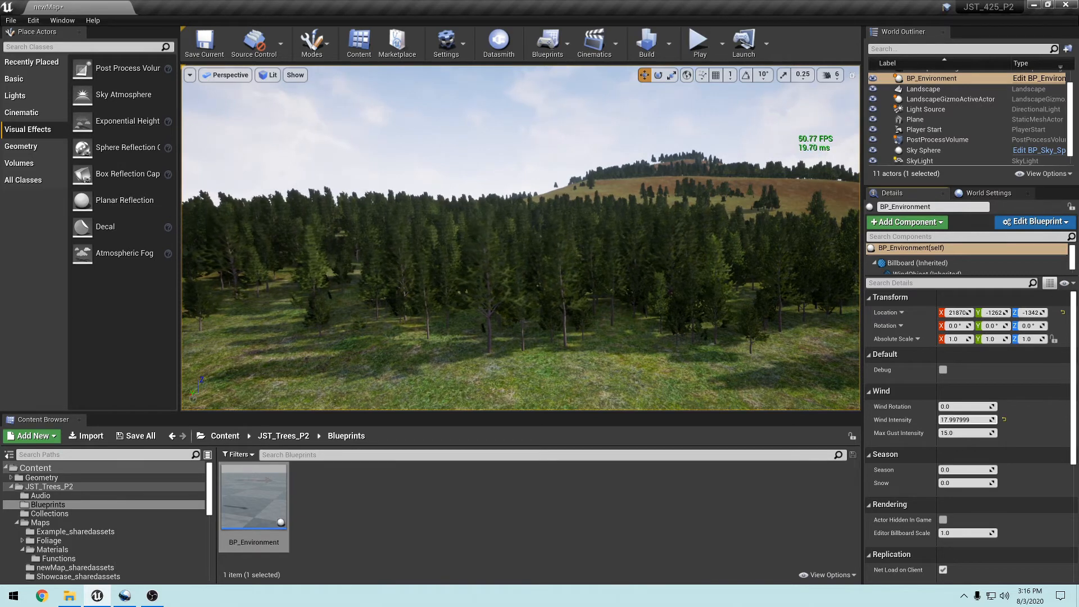
pyautogui.moveTo(1001, 419); pyautogui.dragTo(999, 419)
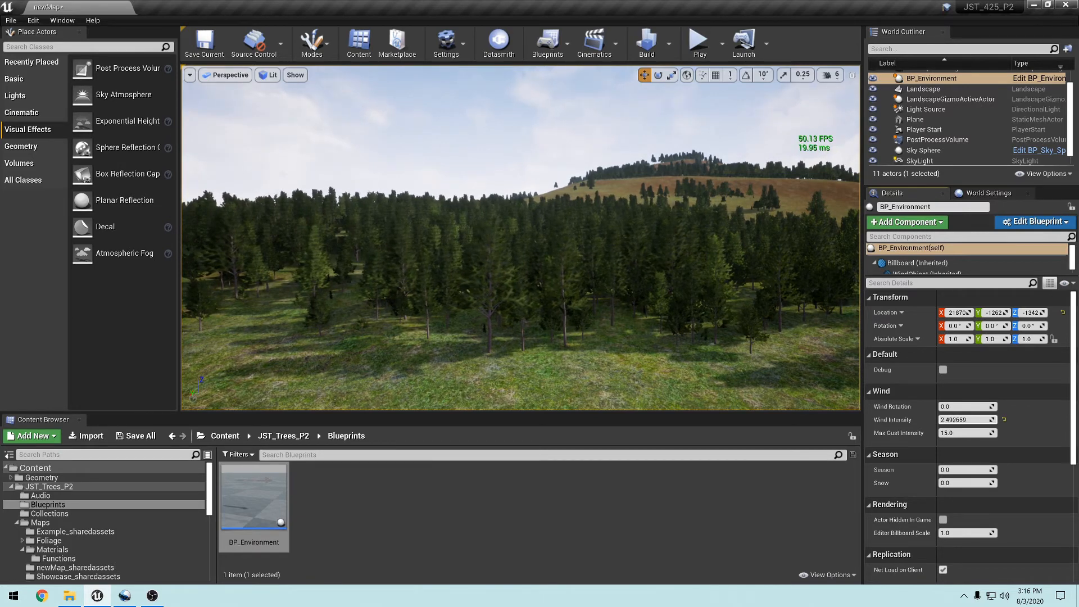
pyautogui.click(1004, 419)
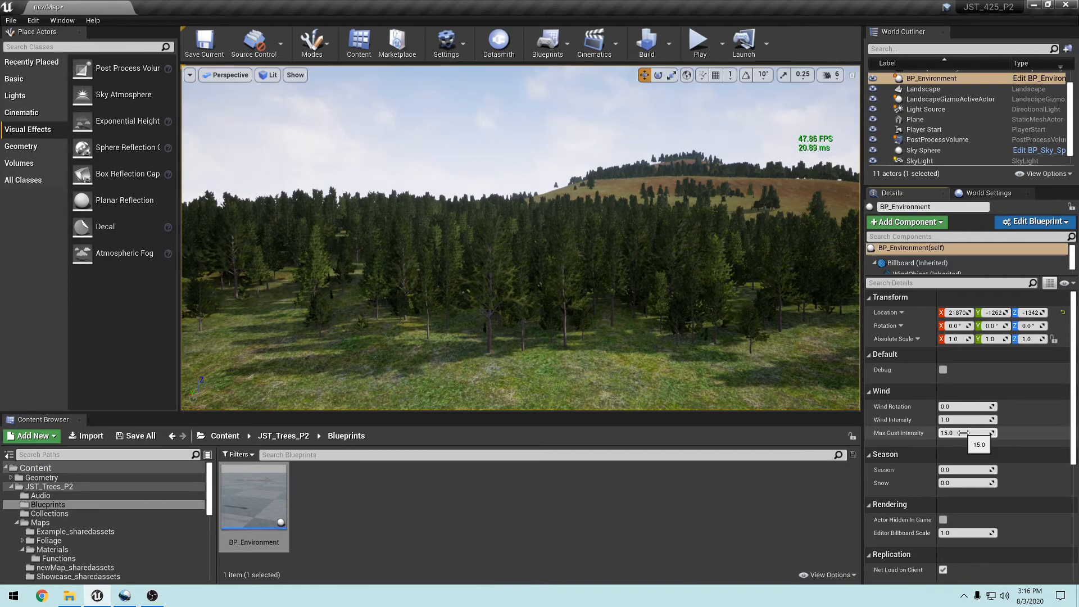
# Try a Season value of 1.0 on BP_Environment and inspect the pine forest's foliage colour.
pyautogui.moveTo(698, 324); pyautogui.dragTo(784, 348, button='right')
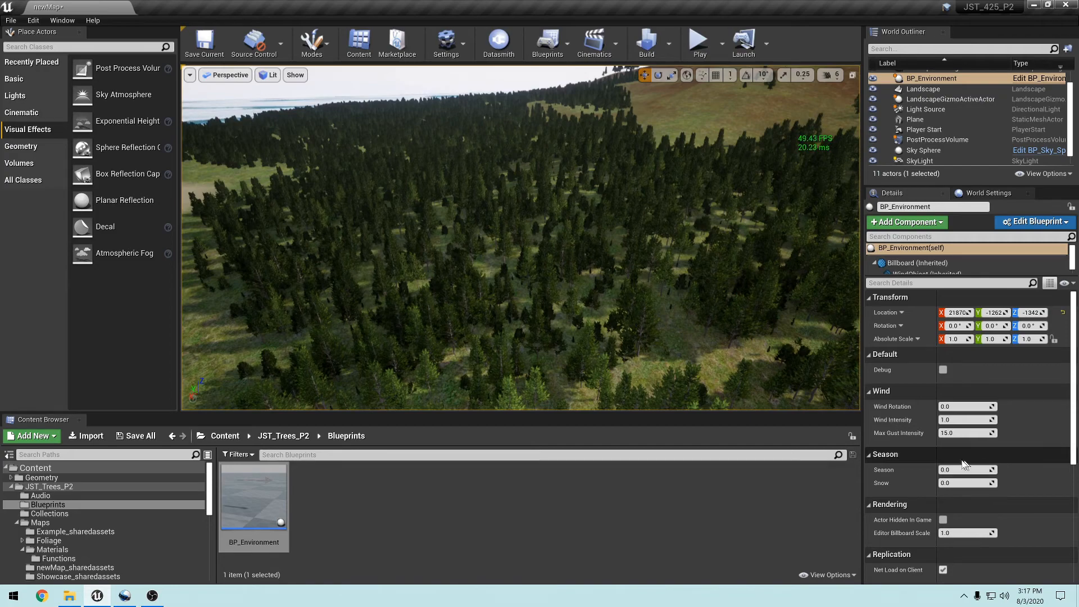
pyautogui.moveTo(630, 351); pyautogui.dragTo(514, 332, button='right')
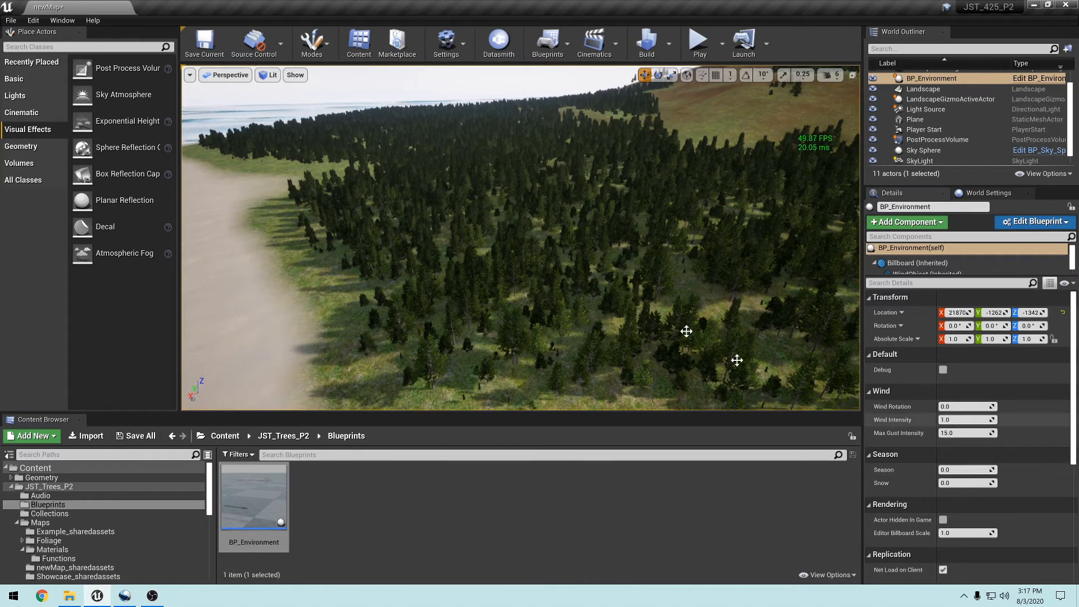
pyautogui.moveTo(649, 306); pyautogui.dragTo(674, 297, button='right')
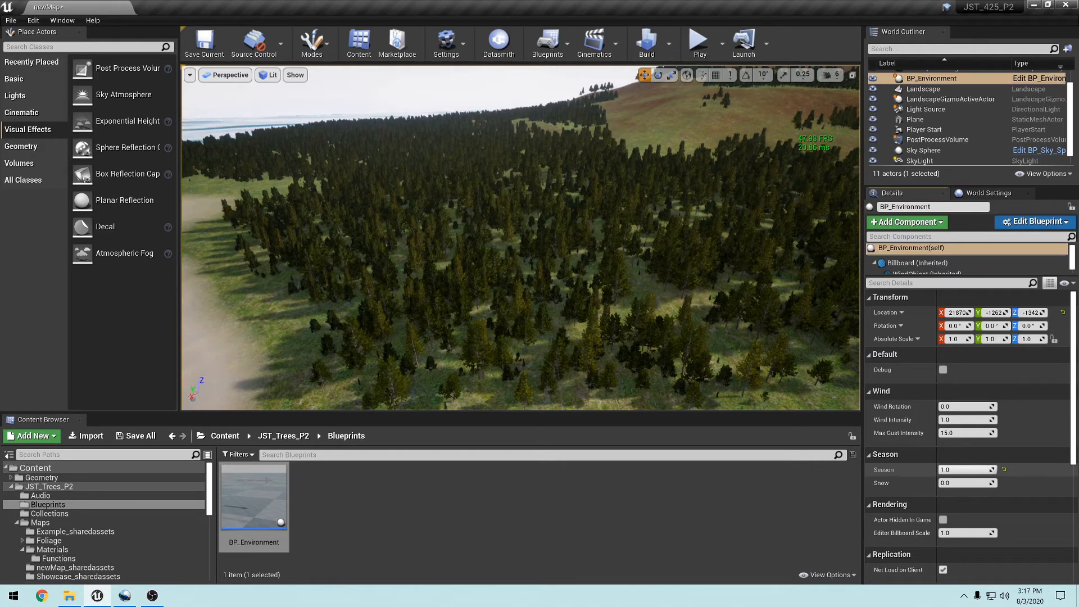
pyautogui.moveTo(521, 237); pyautogui.dragTo(485, 260, button='right')
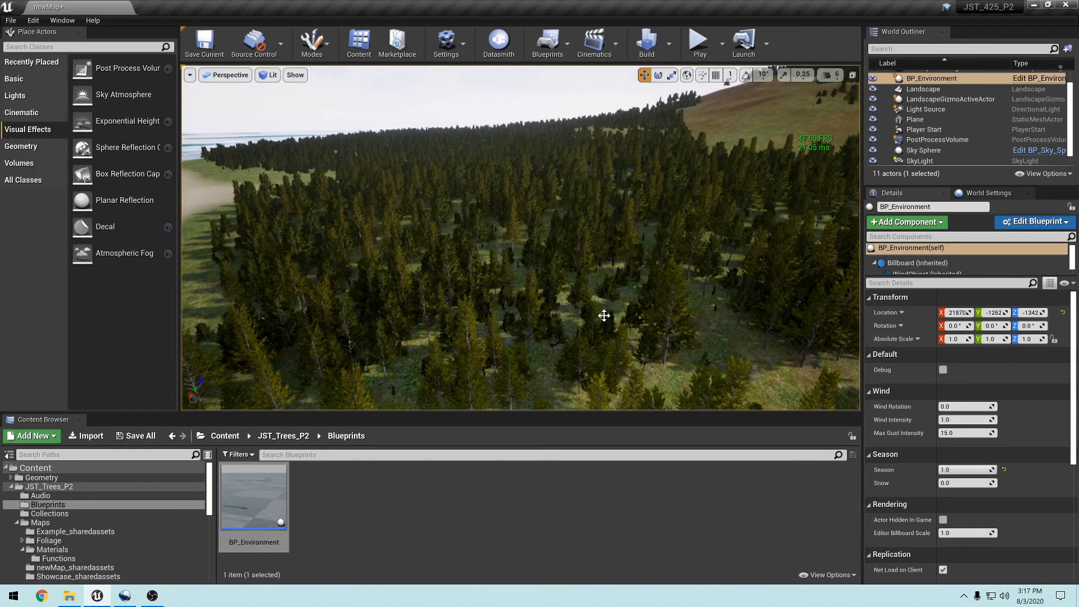
pyautogui.moveTo(604, 316); pyautogui.dragTo(579, 315, button='right')
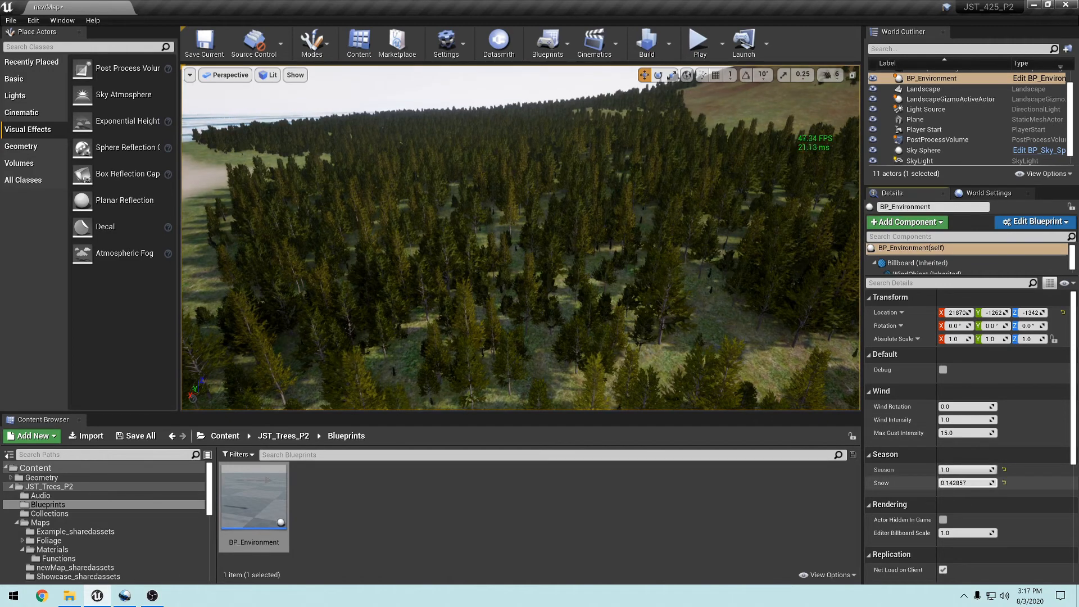
# Try a Snow value of about 5 on BP_Environment, and reset both Snow and Season to 0.
pyautogui.moveTo(955, 483); pyautogui.dragTo(948, 484)
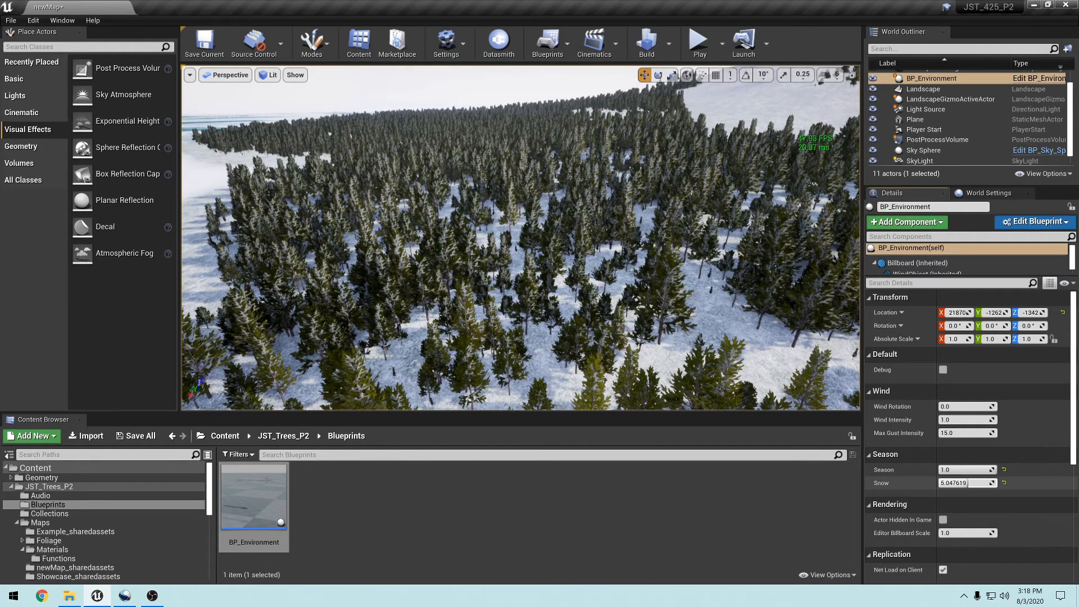
pyautogui.moveTo(728, 301); pyautogui.dragTo(801, 280, button='right')
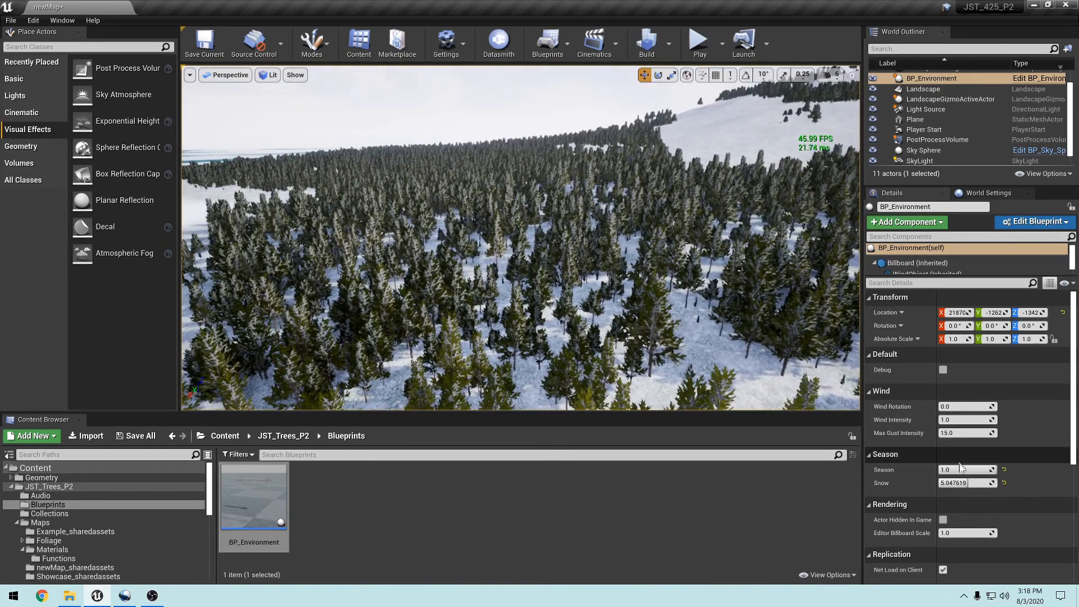
pyautogui.moveTo(963, 483); pyautogui.dragTo(939, 482)
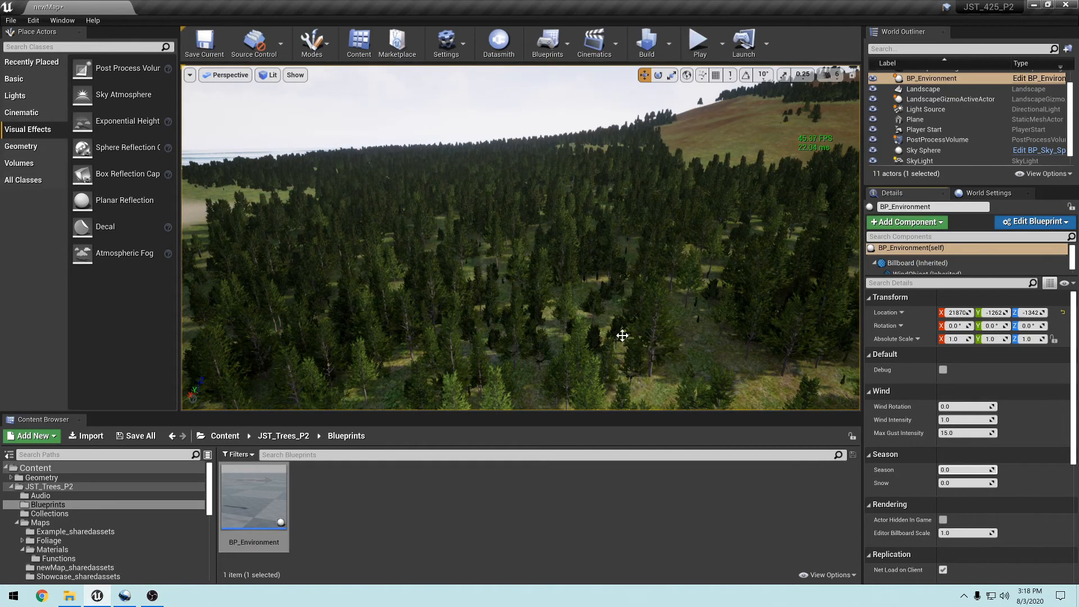
# Switch to Landscape mode at the sandy cove below the rocky mountain slope.
pyautogui.moveTo(622, 335); pyautogui.dragTo(519, 137, button='right')
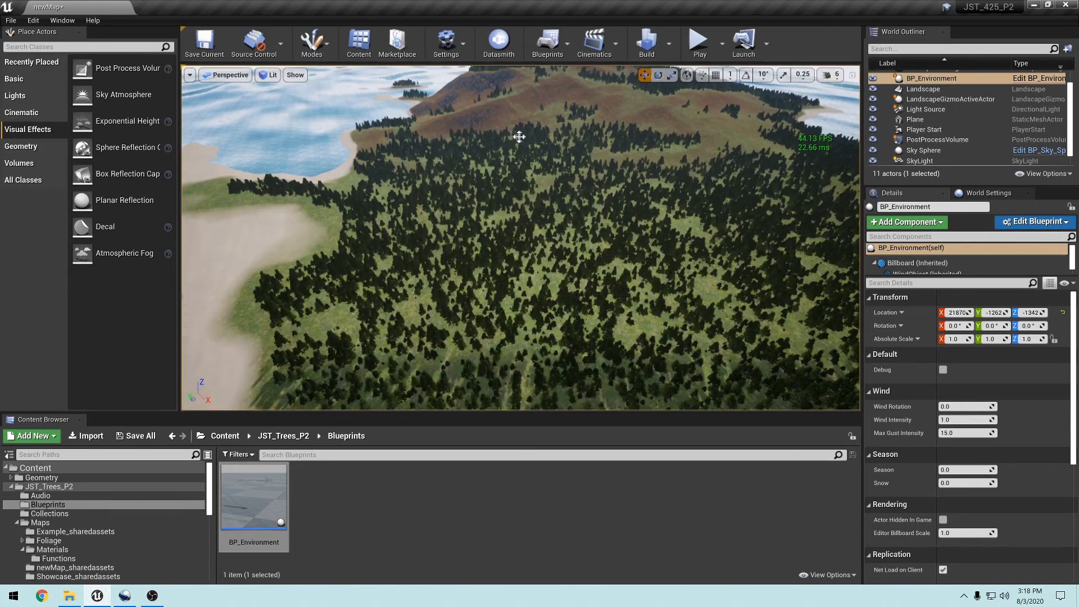
pyautogui.click(311, 50)
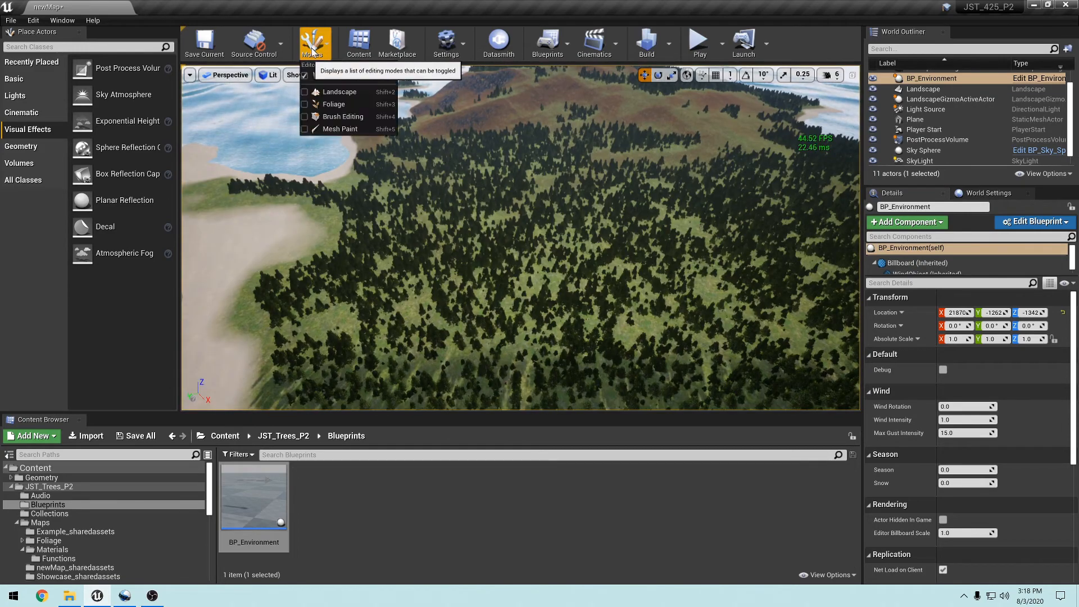
pyautogui.click(340, 92)
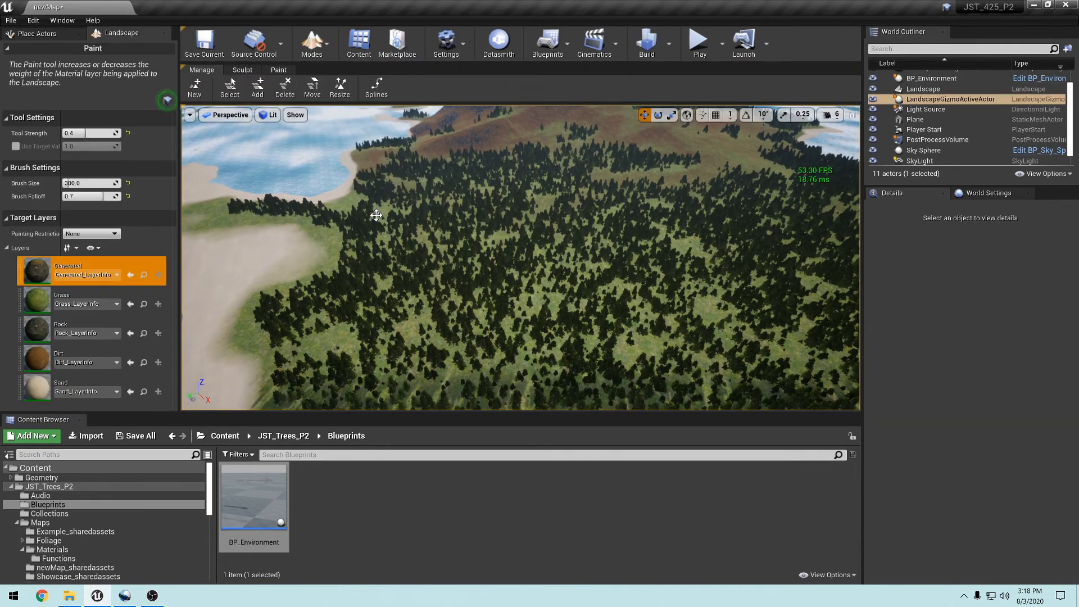
pyautogui.moveTo(403, 218); pyautogui.dragTo(444, 211, button='right')
pyautogui.press('w')
pyautogui.press('s')
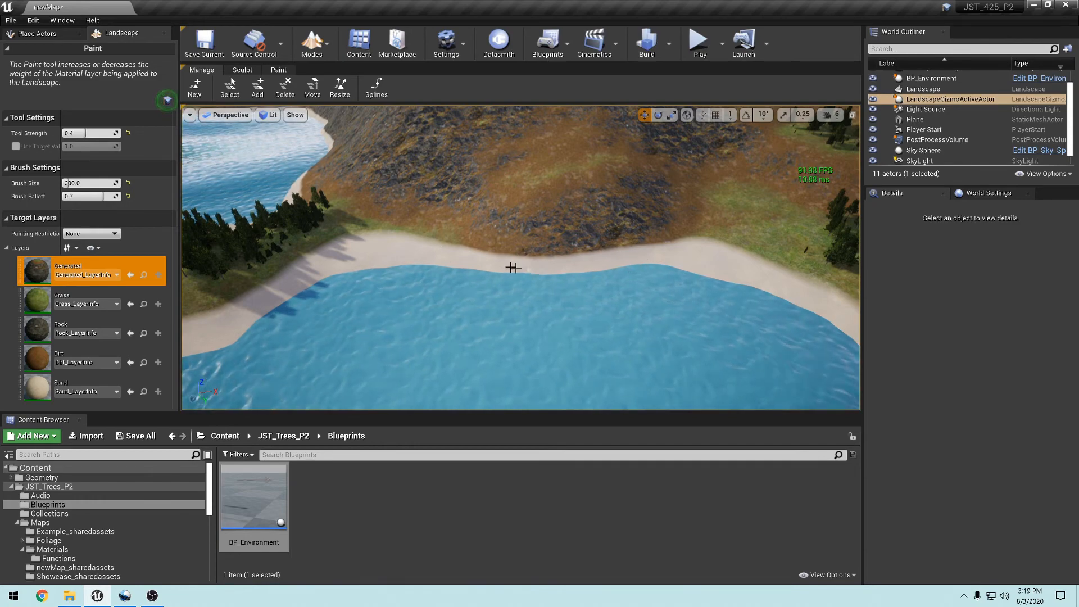
pyautogui.moveTo(512, 267)
pyautogui.mouseDown(button='right')
pyautogui.moveTo(567, 262)
pyautogui.moveTo(509, 266)
pyautogui.mouseUp(button='right')
pyautogui.press('w')
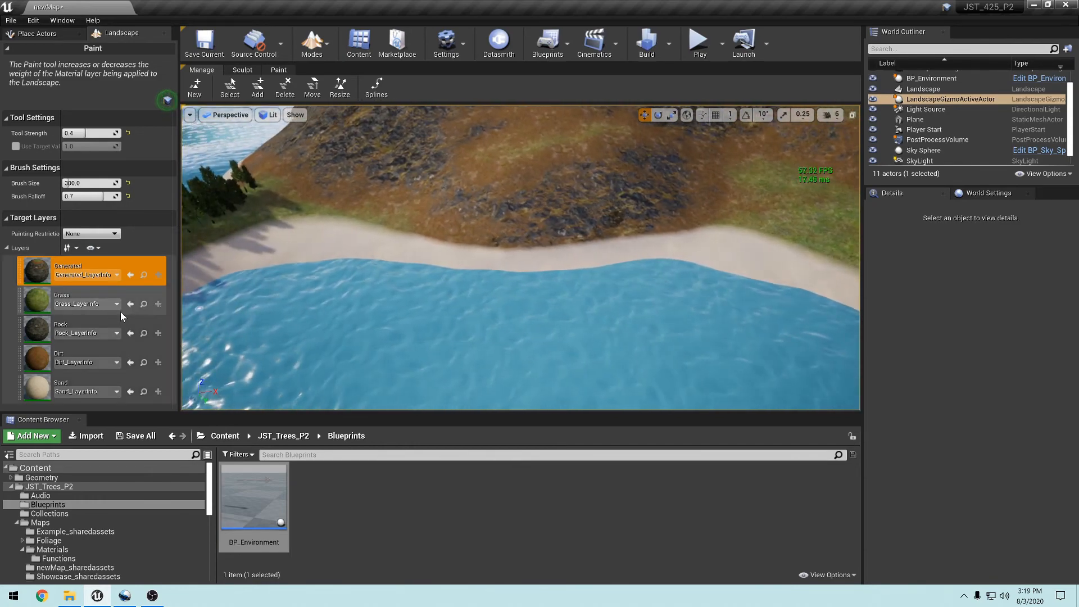
# Paint the Rock layer over the beach at the foot of the mountain with a brush size of 8192.
pyautogui.click(44, 333)
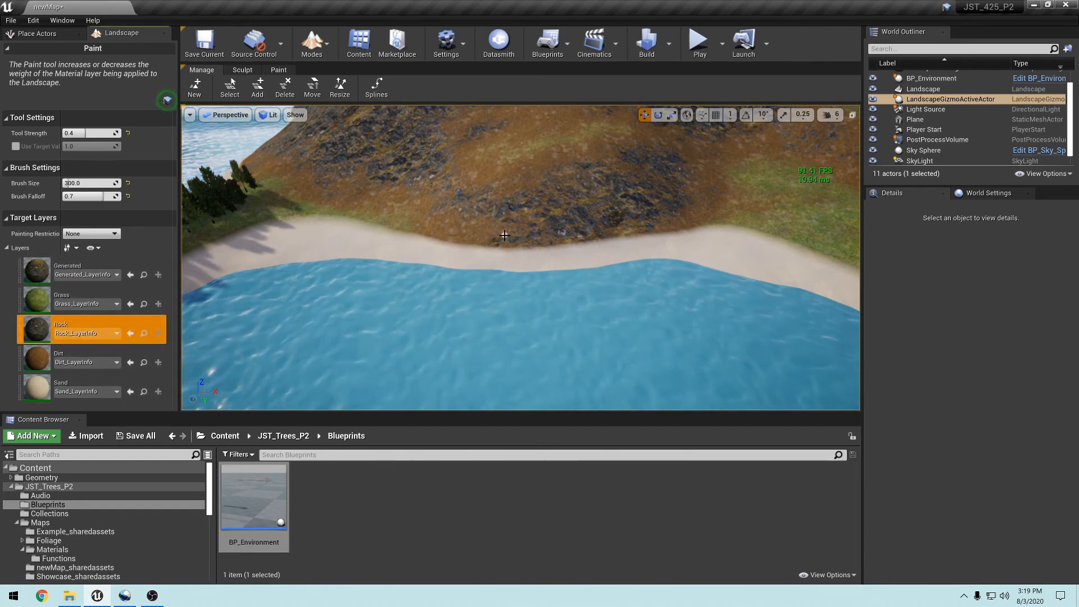
pyautogui.click(277, 70)
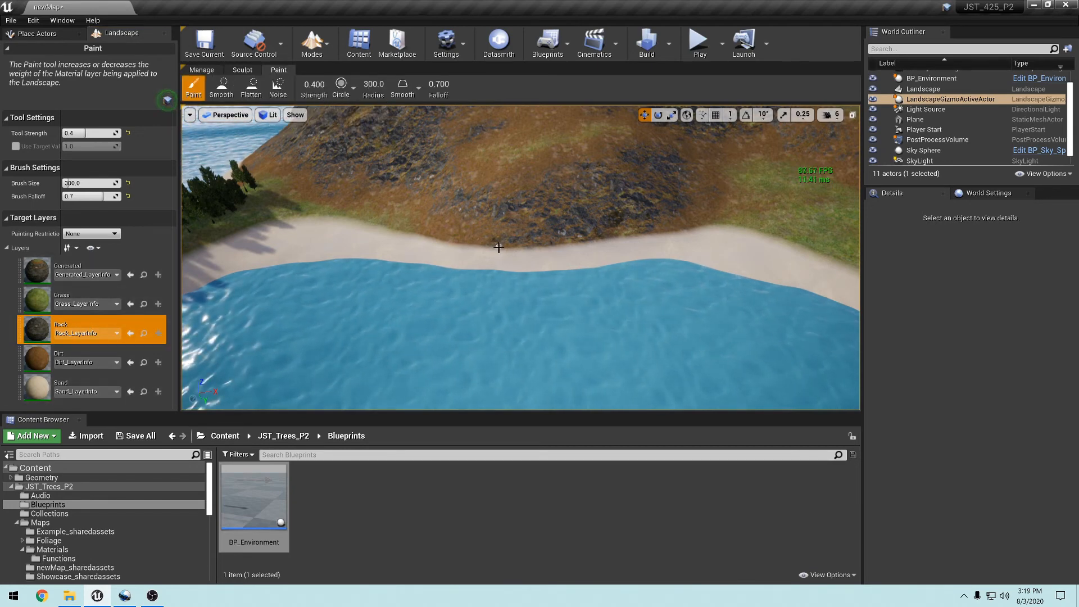
pyautogui.moveTo(371, 85); pyautogui.dragTo(427, 84)
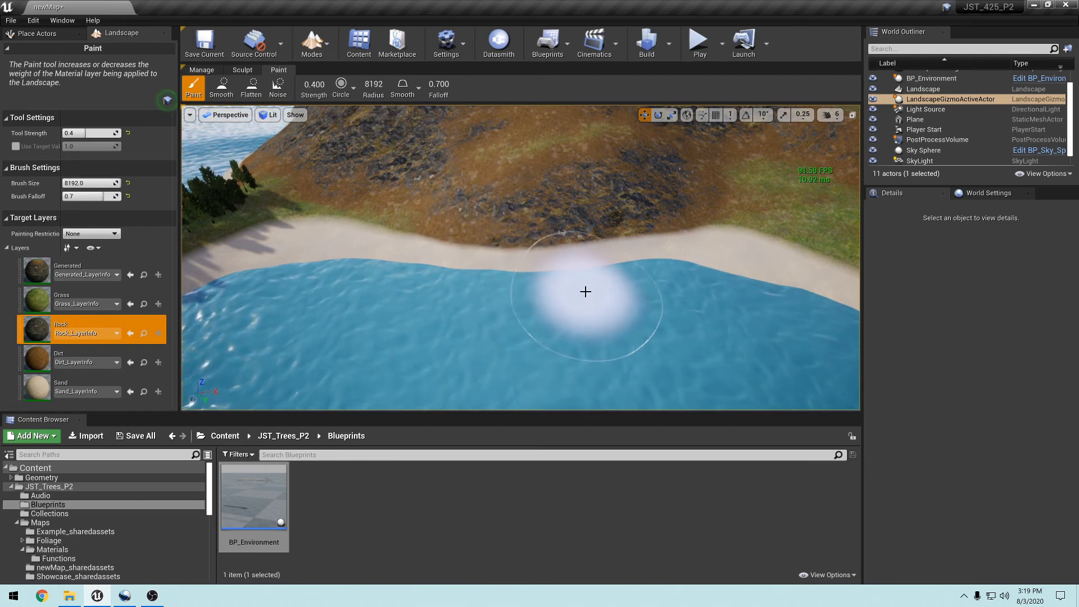
pyautogui.click(659, 254)
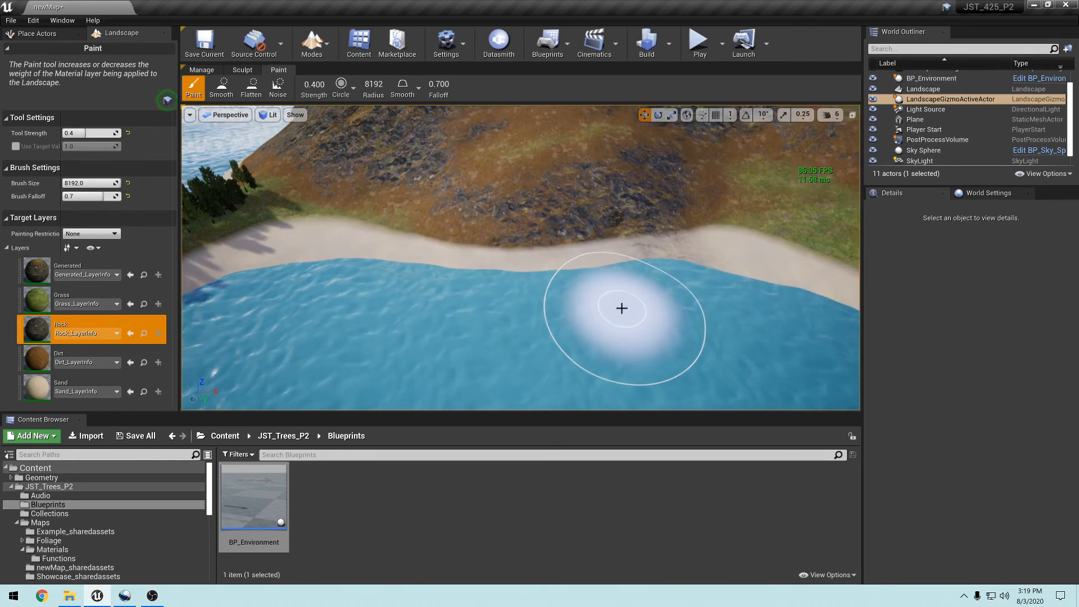
pyautogui.moveTo(637, 250)
pyautogui.mouseDown()
pyautogui.moveTo(595, 260)
pyautogui.moveTo(434, 252)
pyautogui.moveTo(452, 249)
pyautogui.moveTo(400, 222)
pyautogui.moveTo(489, 265)
pyautogui.moveTo(641, 241)
pyautogui.moveTo(635, 255)
pyautogui.moveTo(670, 226)
pyautogui.moveTo(684, 235)
pyautogui.mouseUp()
pyautogui.moveTo(524, 345)
pyautogui.mouseDown(button='right')
pyautogui.moveTo(517, 300)
pyautogui.moveTo(525, 303)
pyautogui.mouseUp(button='right')
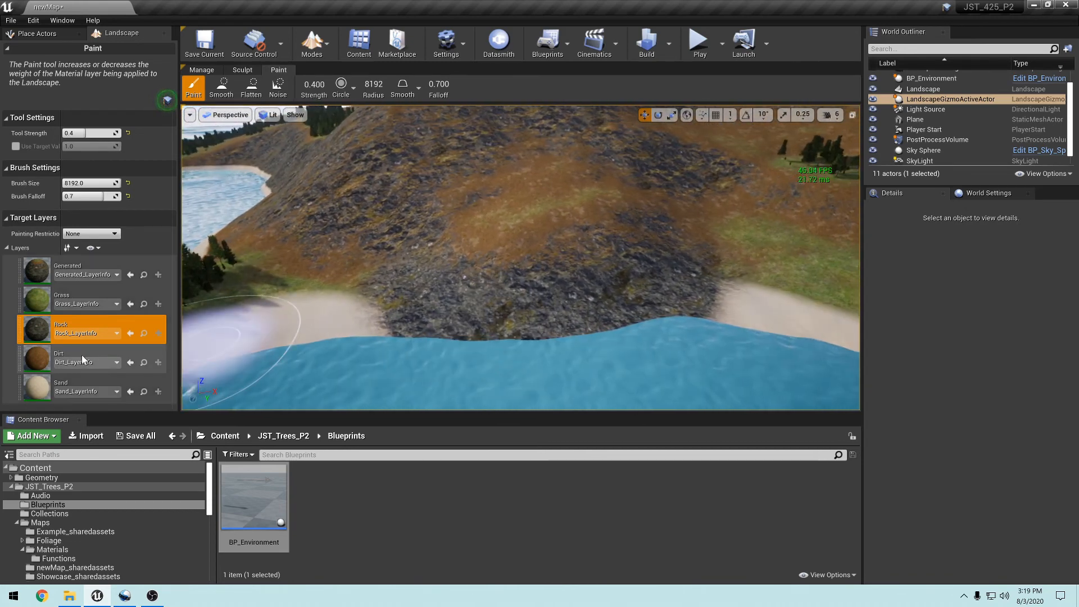
# Paint the Dirt layer over the rocky shoreline at the foot of the mountain.
pyautogui.click(50, 360)
pyautogui.moveTo(528, 307)
pyautogui.mouseDown()
pyautogui.moveTo(578, 301)
pyautogui.moveTo(606, 325)
pyautogui.moveTo(626, 294)
pyautogui.moveTo(532, 291)
pyautogui.moveTo(619, 271)
pyautogui.moveTo(659, 339)
pyautogui.moveTo(434, 279)
pyautogui.moveTo(688, 352)
pyautogui.moveTo(652, 294)
pyautogui.moveTo(667, 263)
pyautogui.moveTo(679, 296)
pyautogui.mouseUp()
pyautogui.moveTo(678, 296)
pyautogui.mouseDown(button='right')
pyautogui.moveTo(713, 319)
pyautogui.moveTo(798, 329)
pyautogui.moveTo(843, 312)
pyautogui.moveTo(724, 278)
pyautogui.moveTo(775, 281)
pyautogui.moveTo(708, 286)
pyautogui.moveTo(702, 337)
pyautogui.moveTo(657, 366)
pyautogui.moveTo(708, 359)
pyautogui.moveTo(730, 371)
pyautogui.moveTo(663, 354)
pyautogui.moveTo(658, 337)
pyautogui.moveTo(590, 337)
pyautogui.moveTo(647, 340)
pyautogui.moveTo(539, 292)
pyautogui.moveTo(584, 393)
pyautogui.moveTo(568, 325)
pyautogui.moveTo(528, 320)
pyautogui.moveTo(542, 310)
pyautogui.moveTo(537, 343)
pyautogui.mouseUp(button='right')
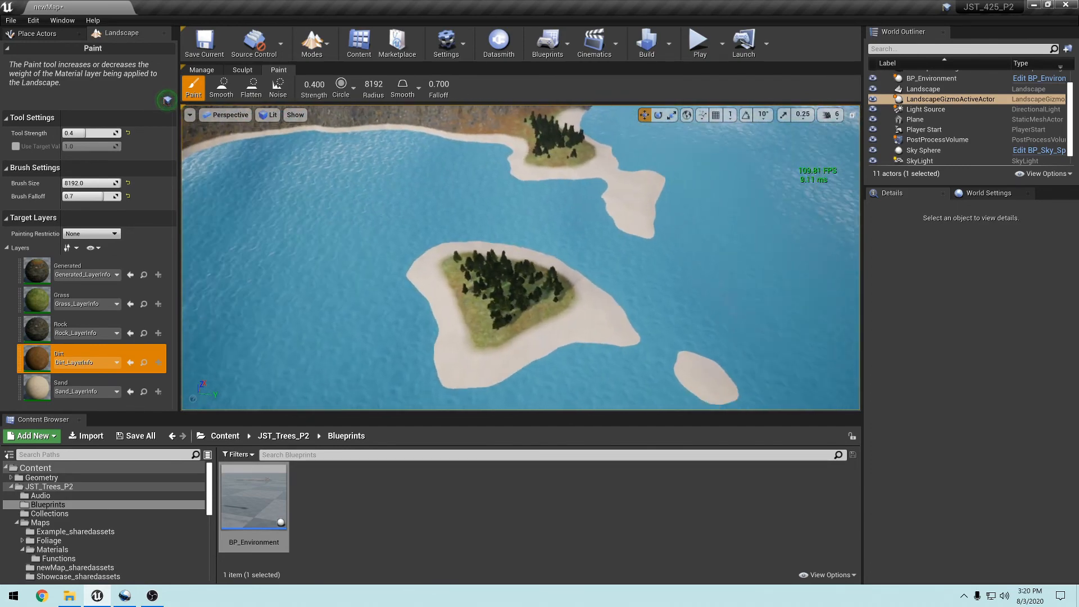
pyautogui.moveTo(537, 343); pyautogui.dragTo(502, 334, button='right')
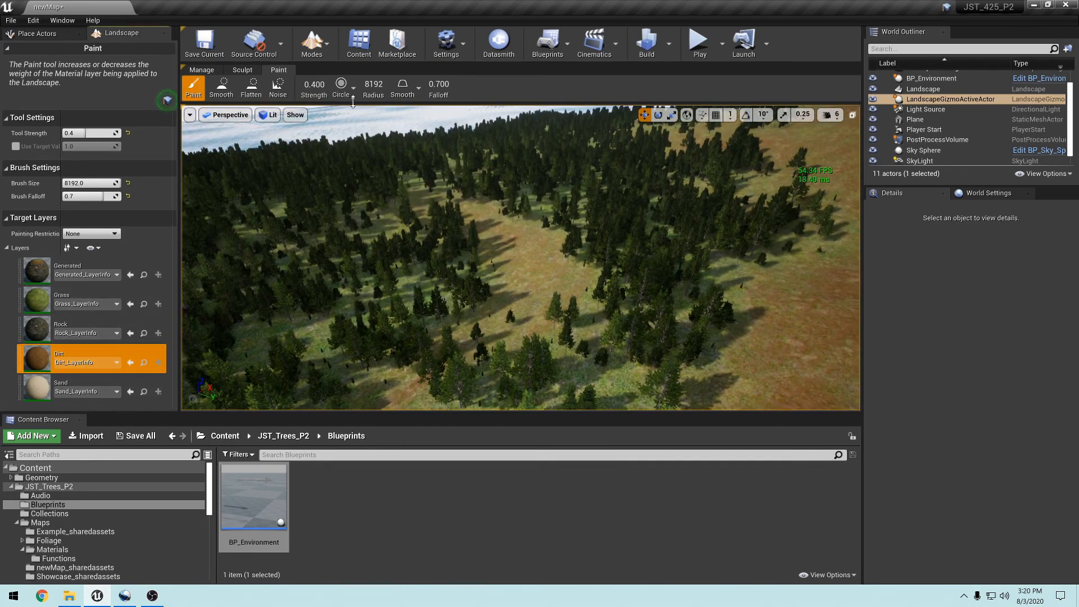
# Paint a Dirt trail along the grassy clearing between the pines, trying brush size 600 before widening it to 1200.
pyautogui.click(374, 84)
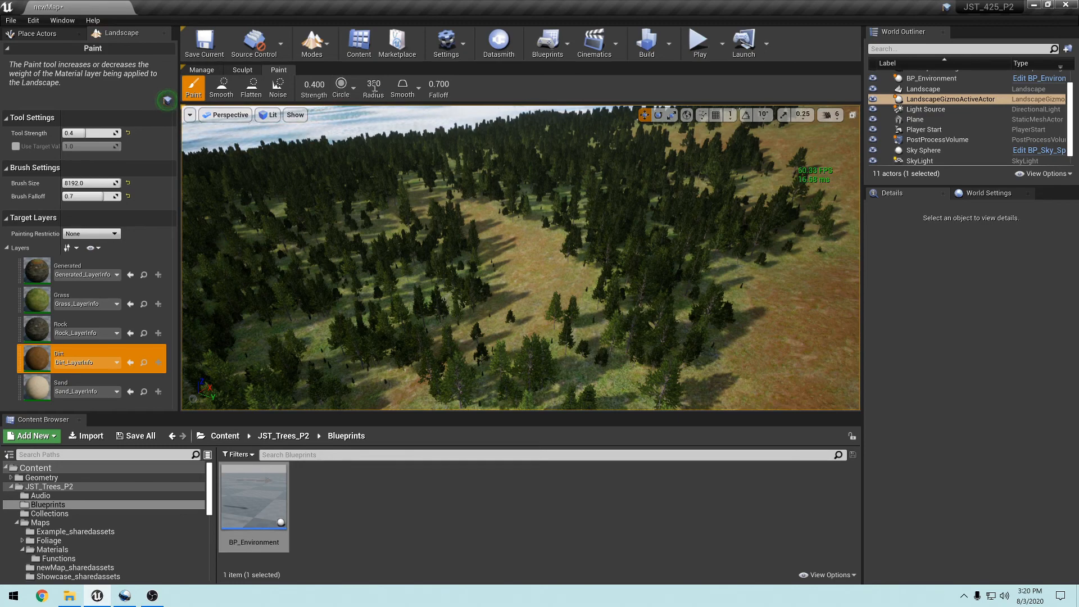
pyautogui.moveTo(484, 151); pyautogui.dragTo(536, 274, button='right')
pyautogui.press('w')
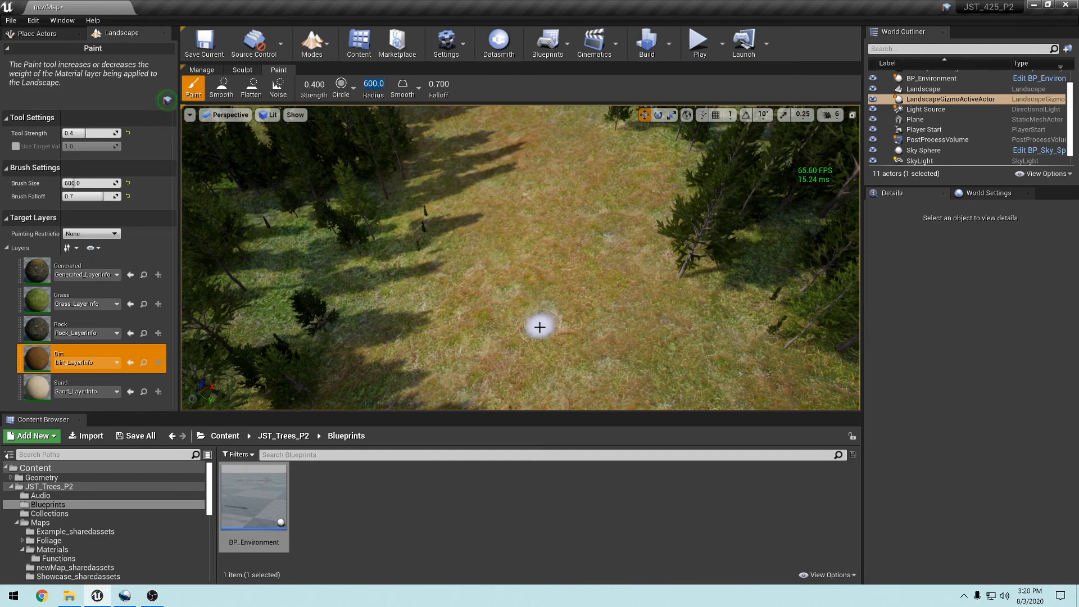
pyautogui.click(559, 350)
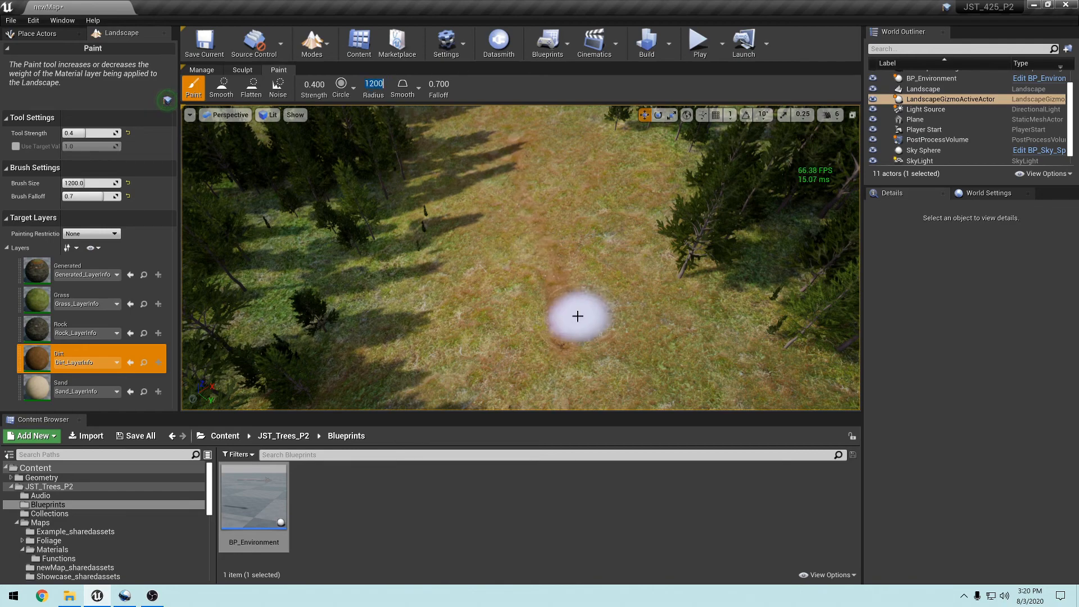
pyautogui.moveTo(558, 363); pyautogui.dragTo(526, 182)
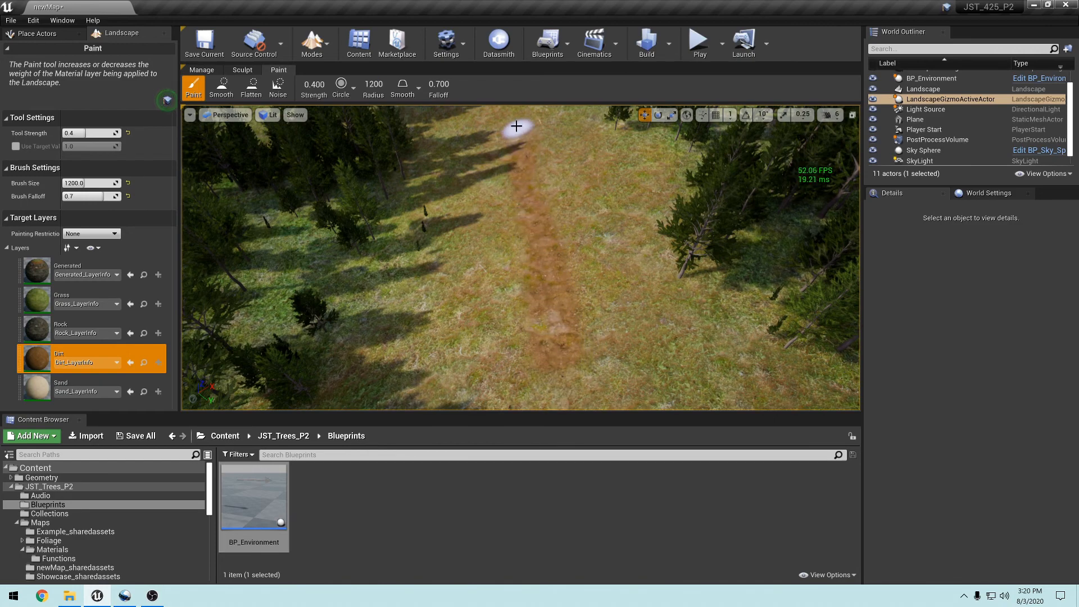
# Extend the Dirt trail through the pine forest toward the foot of the hill with the 1200 brush.
pyautogui.moveTo(537, 149)
pyautogui.mouseDown(button='right')
pyautogui.moveTo(537, 101)
pyautogui.moveTo(537, 169)
pyautogui.moveTo(562, 112)
pyautogui.mouseUp(button='right')
pyautogui.press('w')
pyautogui.moveTo(595, 246)
pyautogui.mouseDown()
pyautogui.moveTo(617, 306)
pyautogui.moveTo(558, 258)
pyautogui.moveTo(436, 192)
pyautogui.mouseUp()
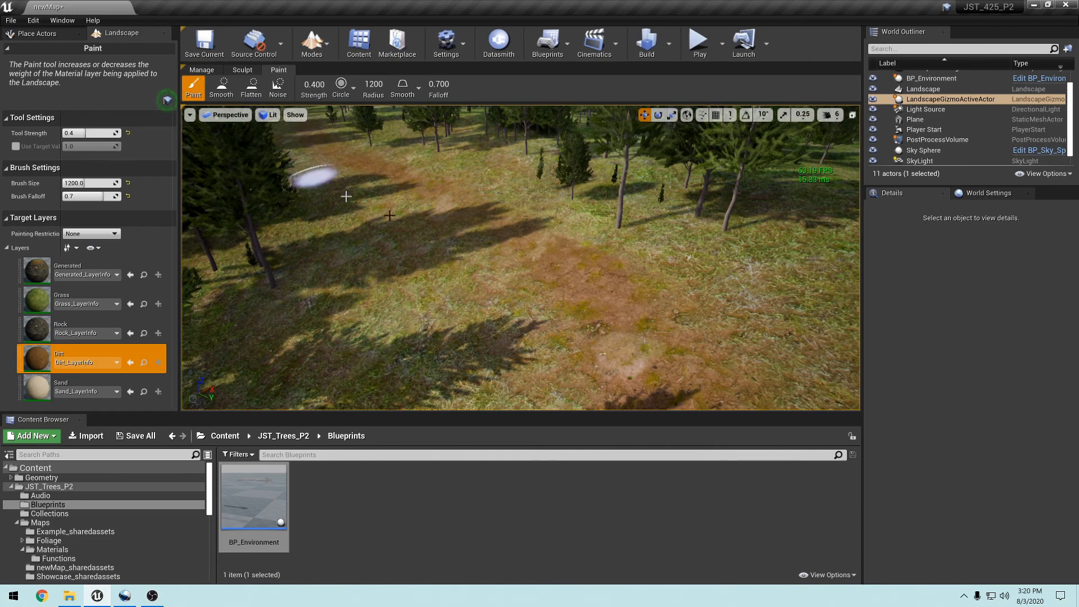
pyautogui.moveTo(313, 175)
pyautogui.mouseDown(button='right')
pyautogui.moveTo(253, 101)
pyautogui.moveTo(269, 109)
pyautogui.mouseUp(button='right')
pyautogui.press('w')
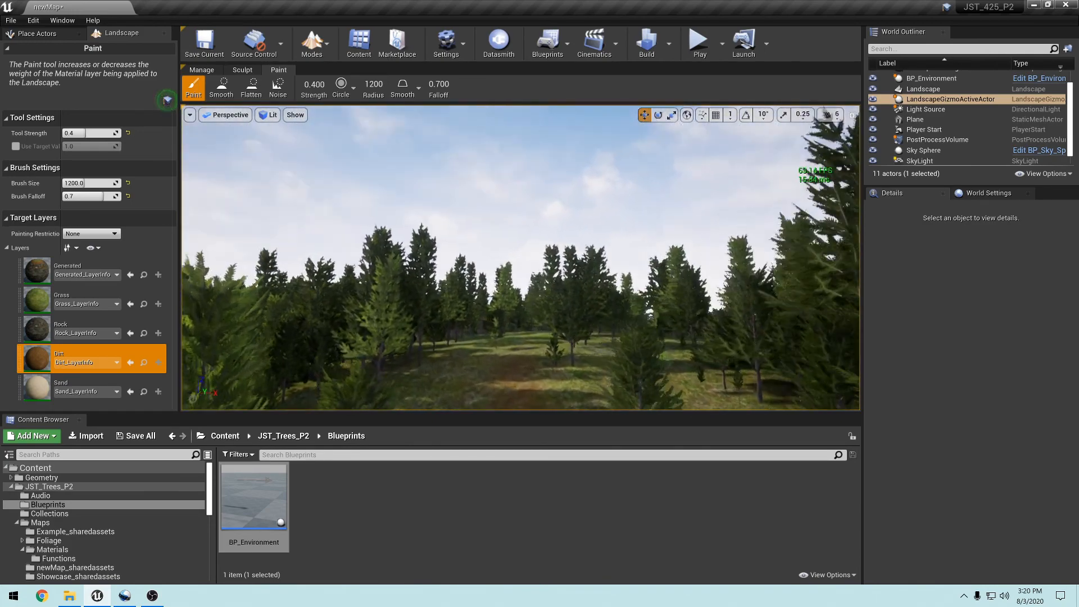
pyautogui.moveTo(520, 256); pyautogui.dragTo(520, 370, button='right')
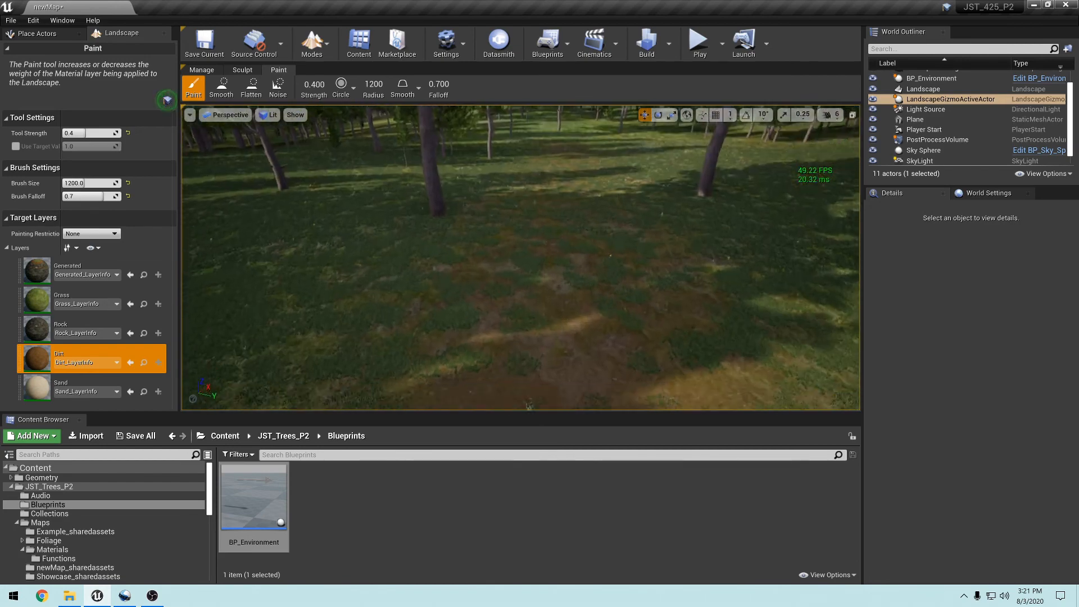
pyautogui.moveTo(576, 344); pyautogui.dragTo(575, 300, button='right')
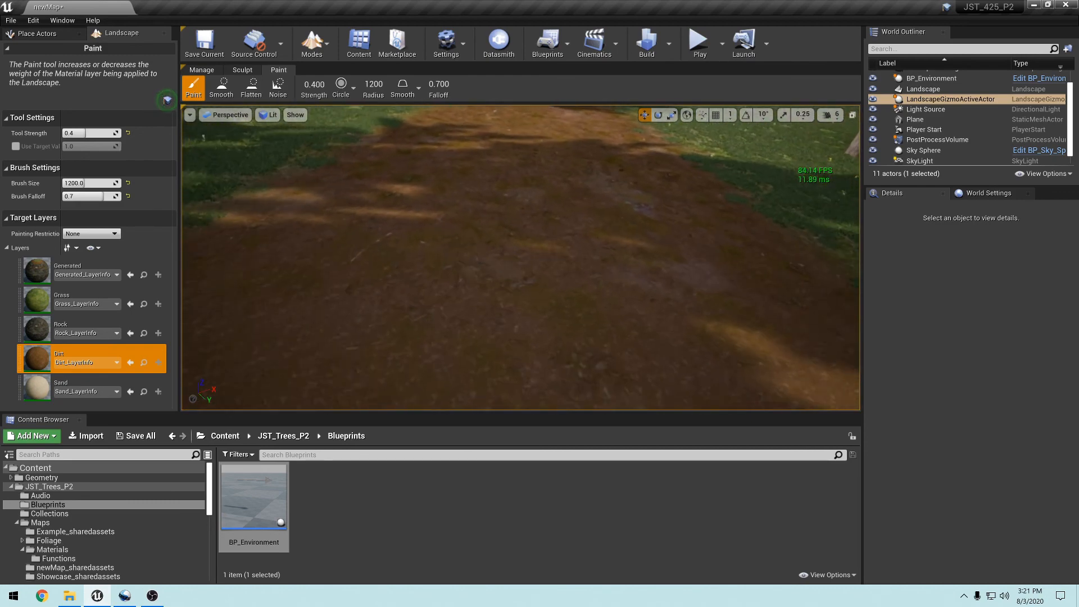
pyautogui.press('s')
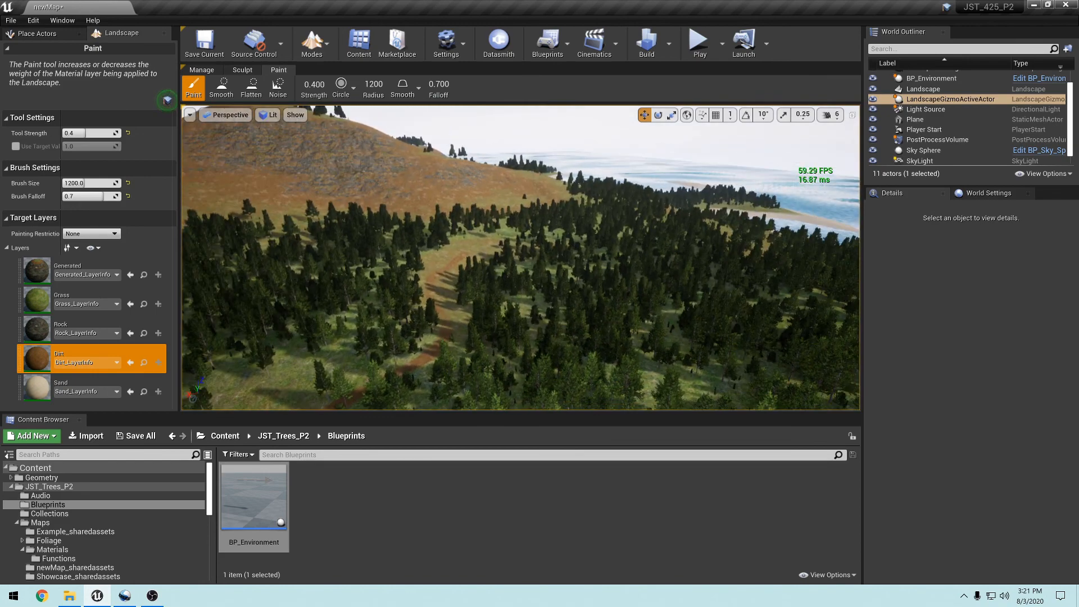
pyautogui.moveTo(520, 257); pyautogui.dragTo(669, 174, button='right')
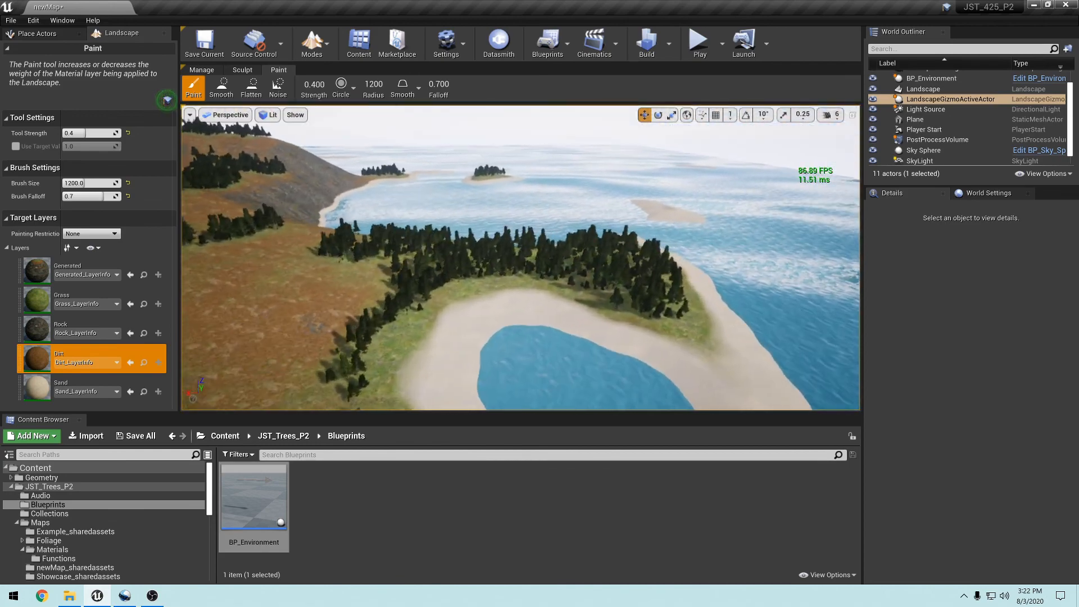
pyautogui.moveTo(520, 257); pyautogui.dragTo(444, 262, button='right')
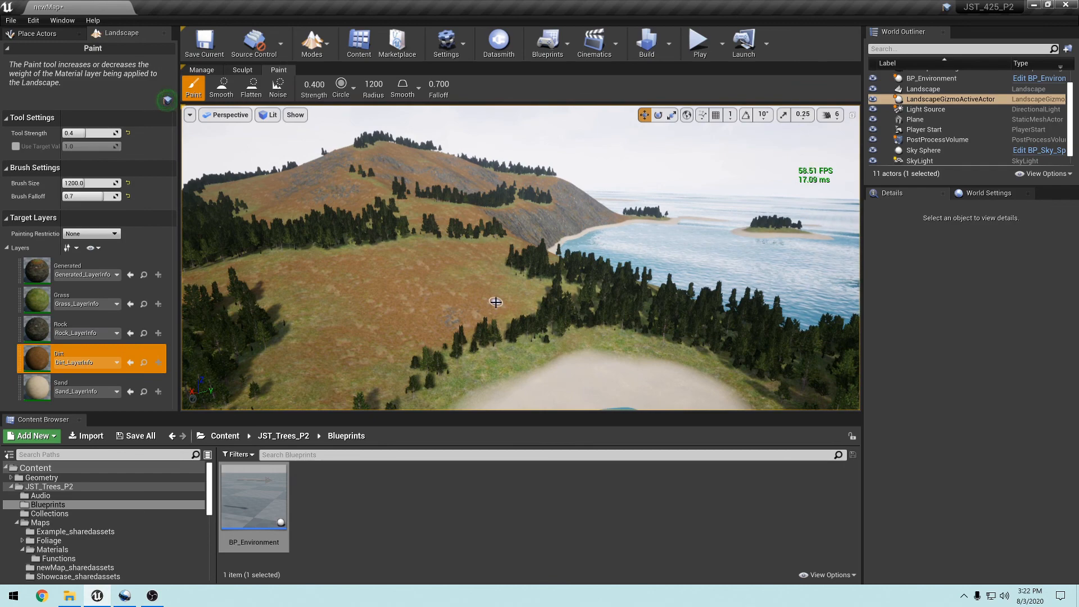